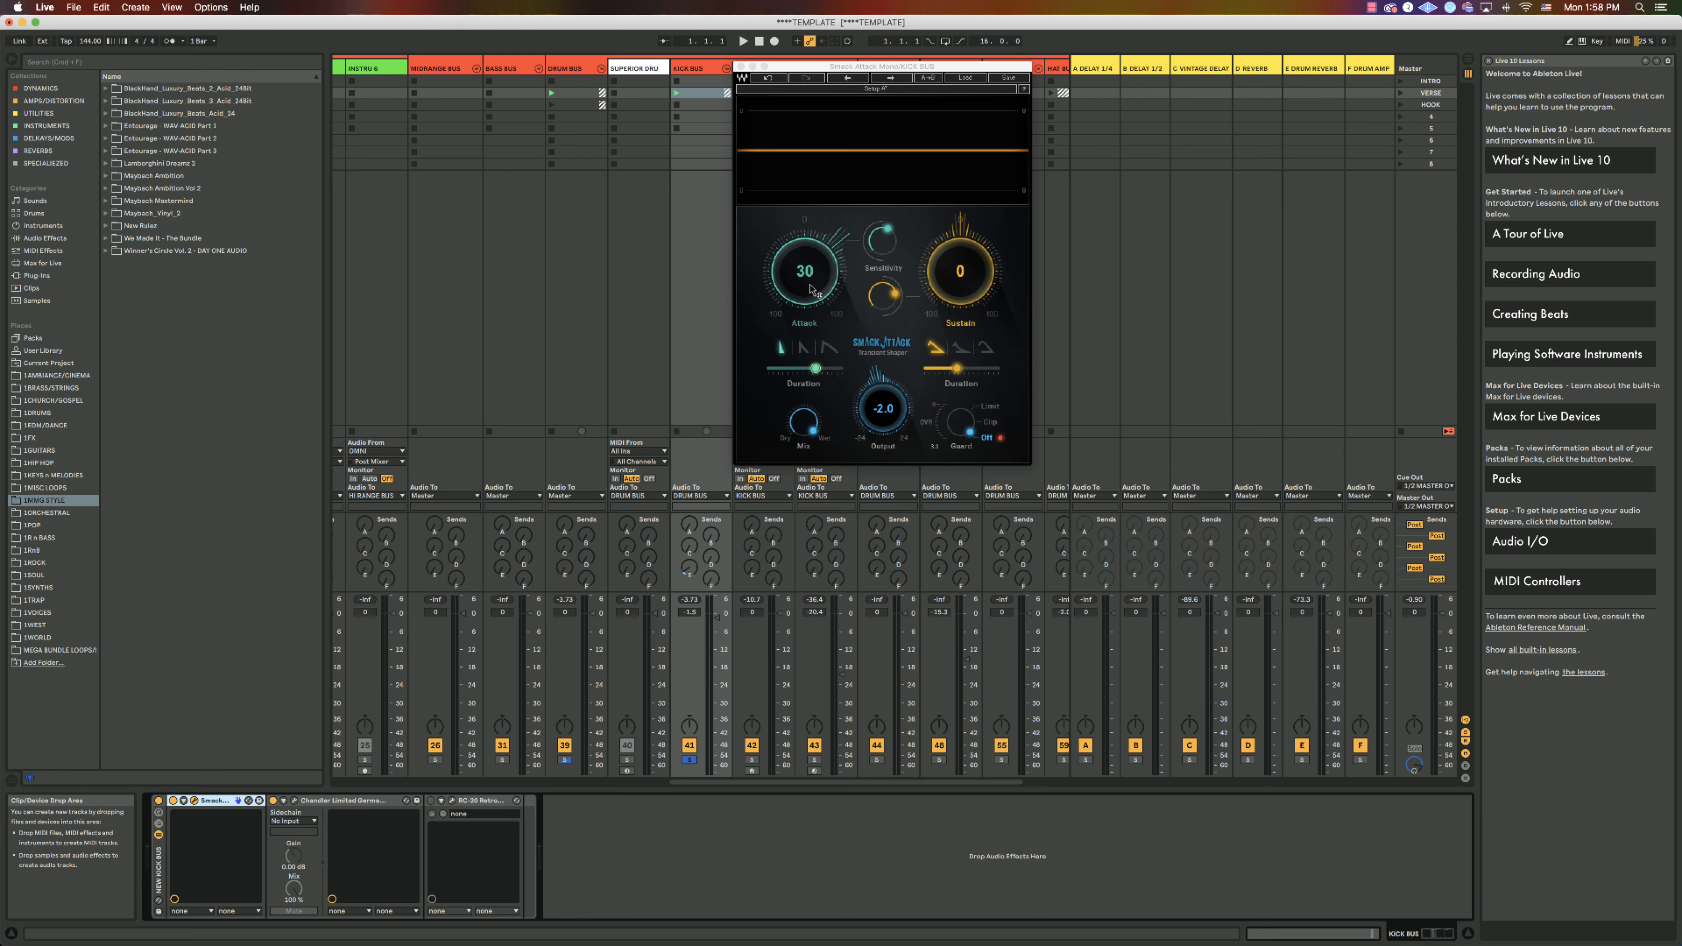
# - Try the Attack amount in both directions, lowering it to -86 and raising it back to 19
pyautogui.moveTo(812, 289); pyautogui.dragTo(812, 366)
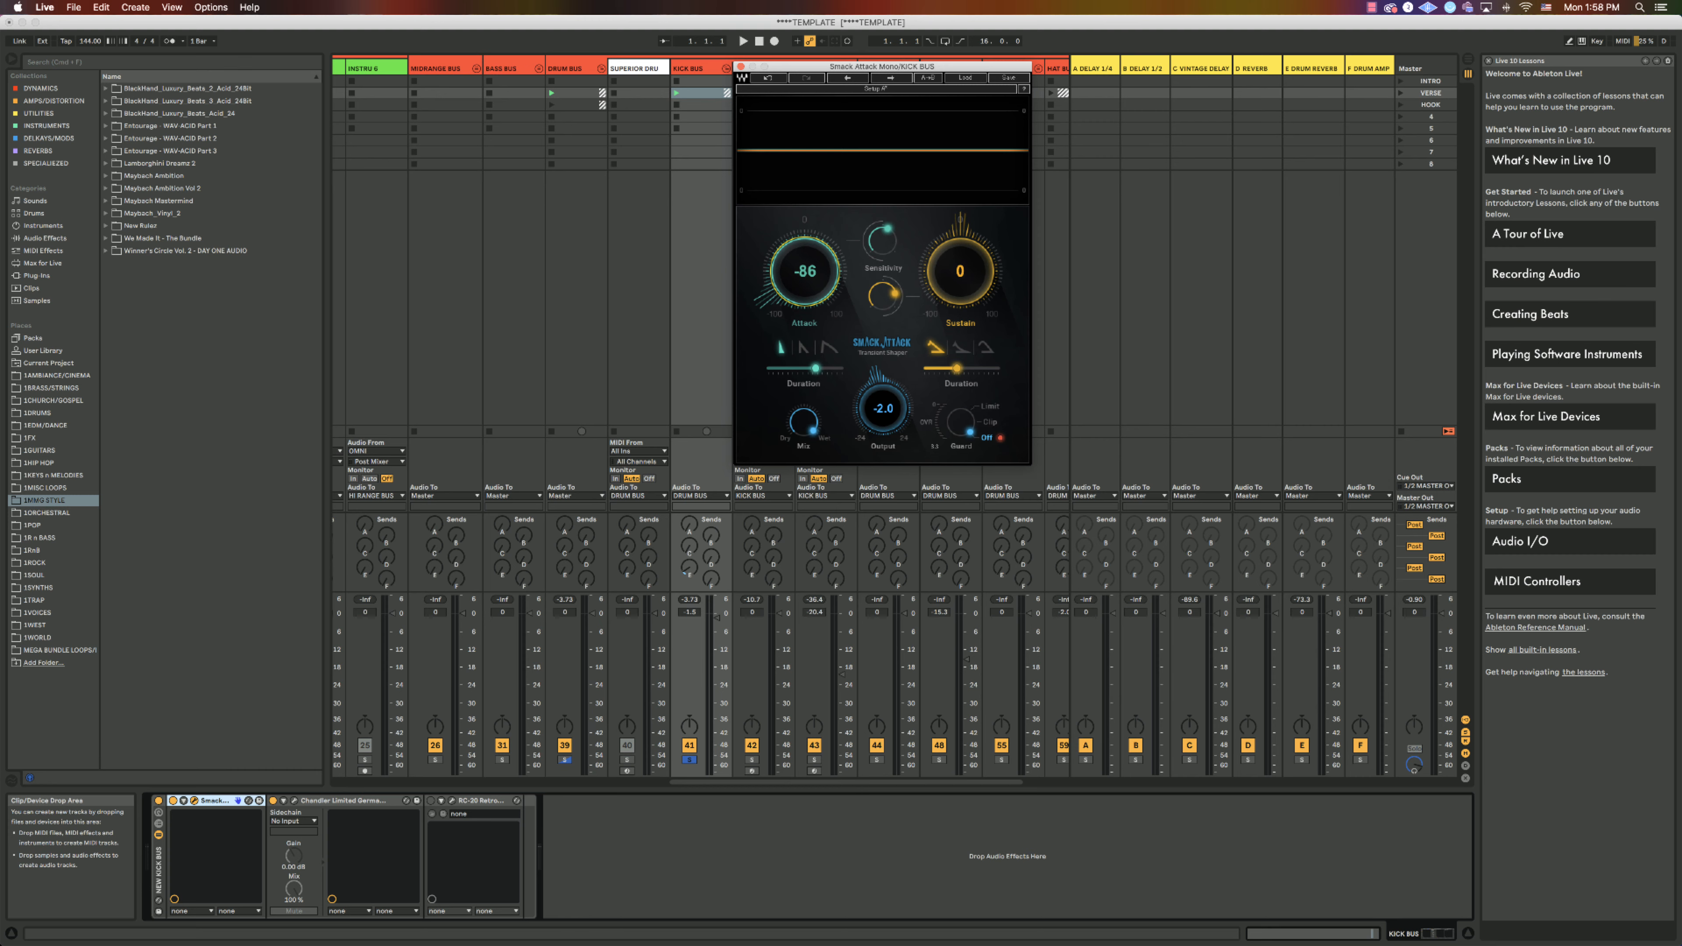
pyautogui.moveTo(812, 366); pyautogui.dragTo(812, 296)
# - Try the Sustain amount across its range, raising it to 77, sweeping it down and up, and settling on 2
pyautogui.moveTo(886, 250)
pyautogui.moveTo(972, 271); pyautogui.dragTo(972, 226)
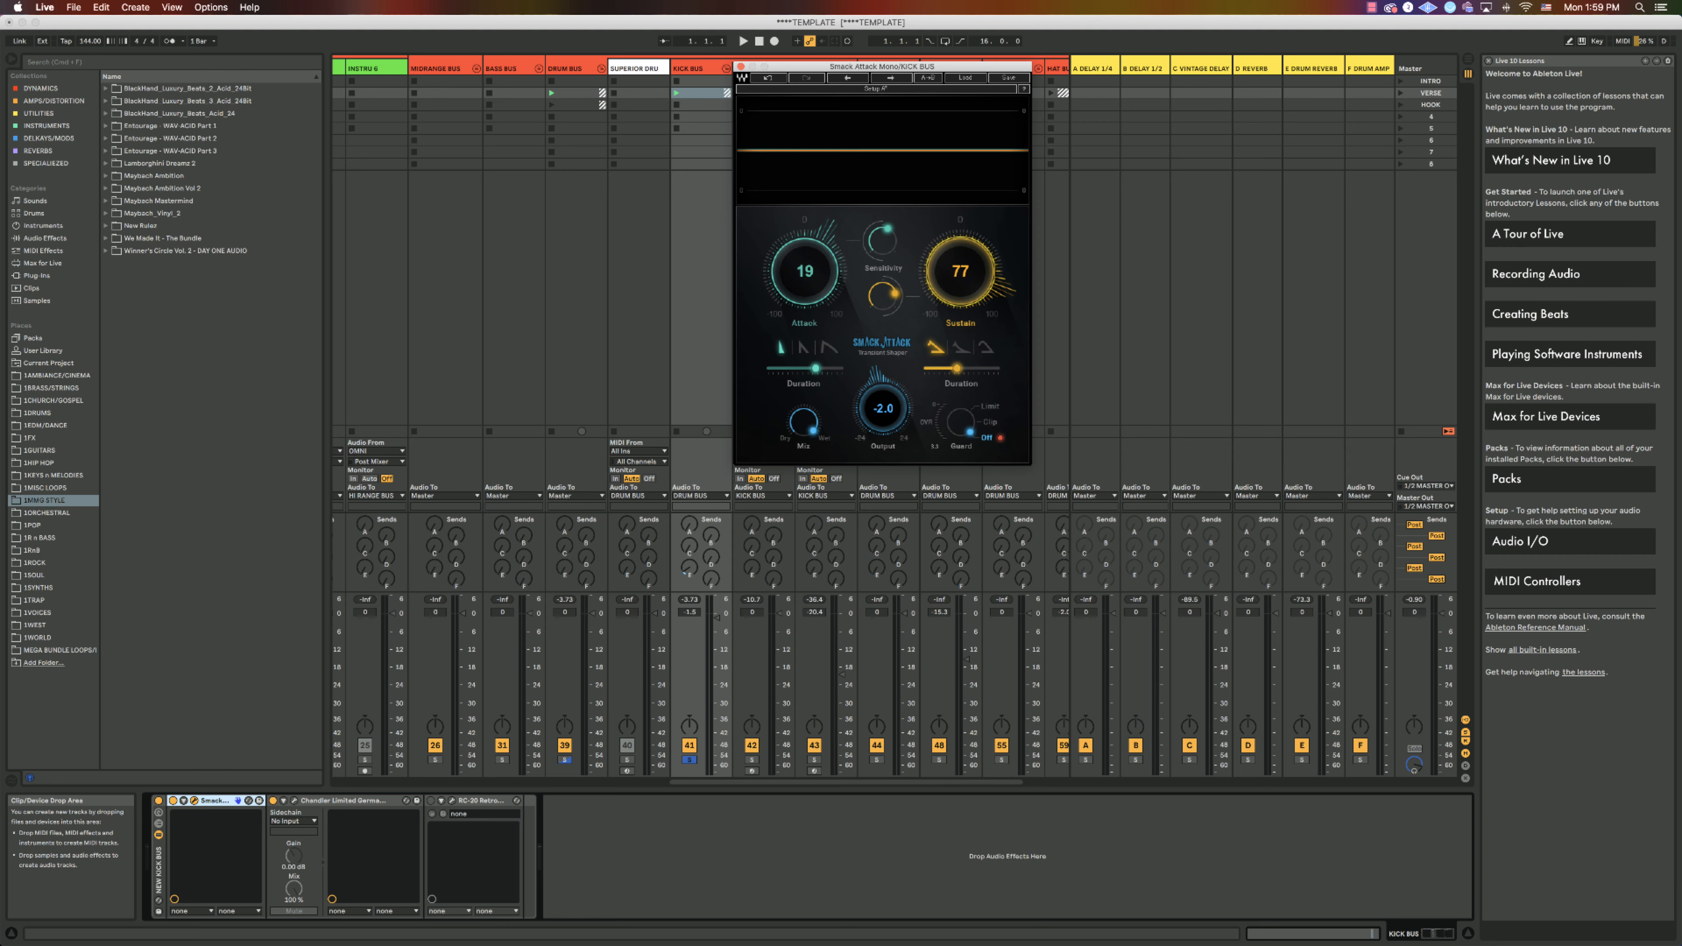
pyautogui.moveTo(967, 272); pyautogui.dragTo(967, 358)
pyautogui.moveTo(966, 265); pyautogui.dragTo(962, 262)
pyautogui.moveTo(965, 268); pyautogui.dragTo(964, 321)
pyautogui.moveTo(961, 271); pyautogui.dragTo(961, 213)
pyautogui.moveTo(963, 261); pyautogui.dragTo(962, 321)
# - Cycle repeatedly through the three attack shapes, finishing on the third, most rounded shape
pyautogui.click(800, 352)
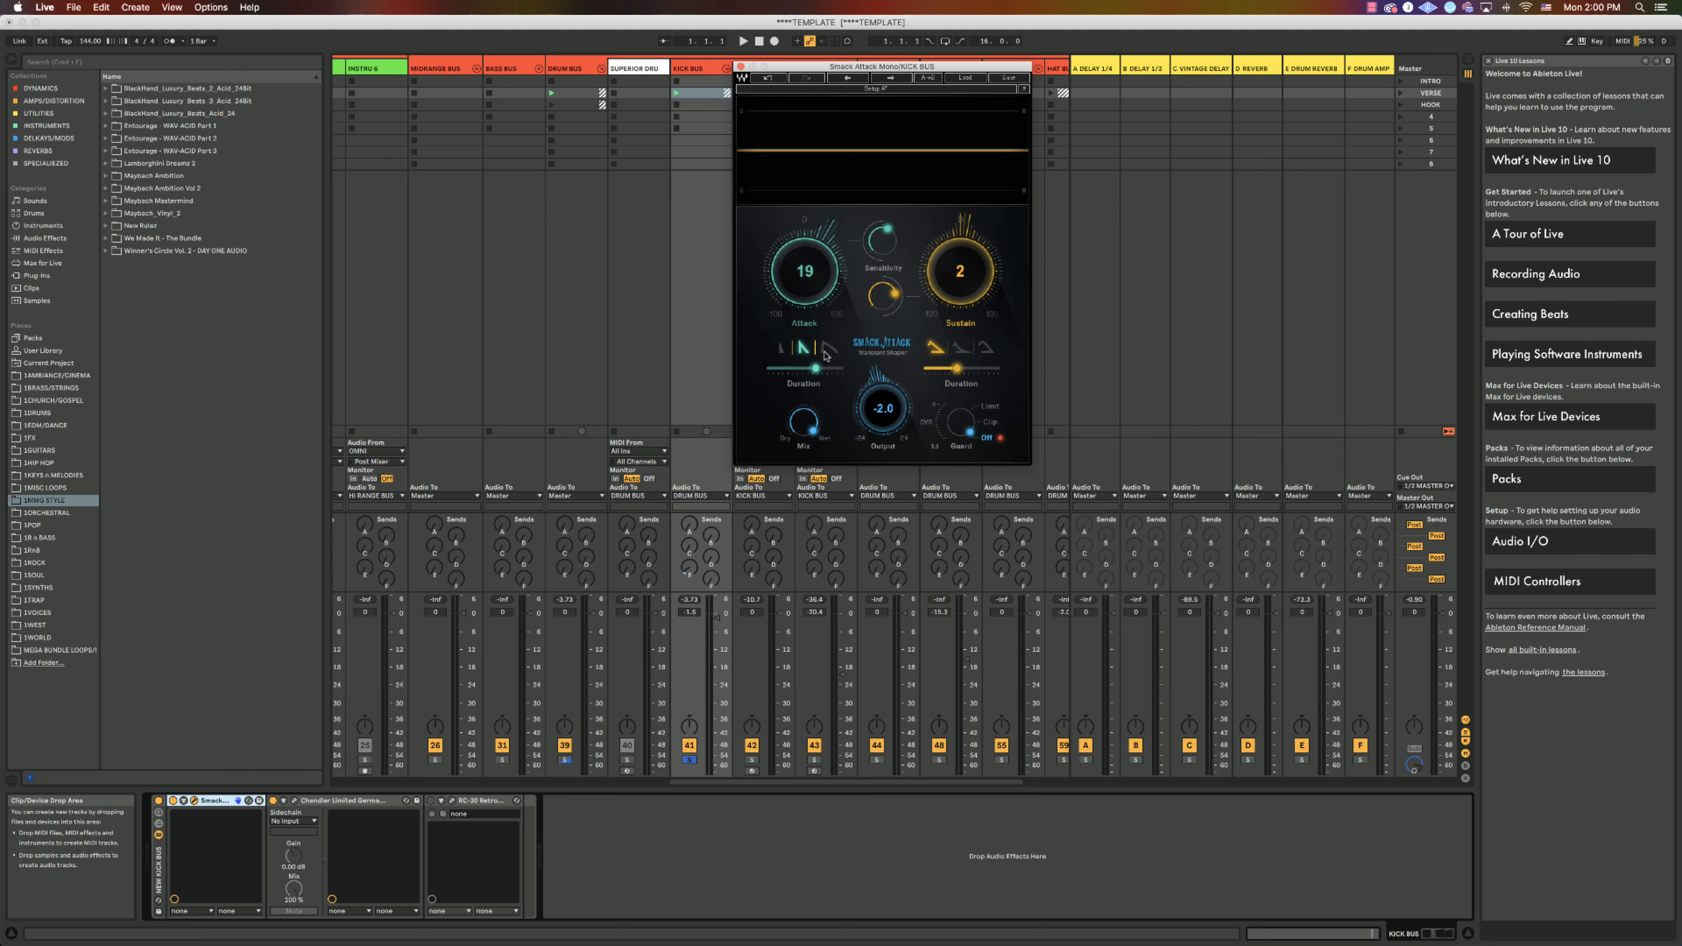
pyautogui.click(824, 352)
pyautogui.click(779, 355)
pyautogui.click(804, 352)
pyautogui.click(828, 352)
pyautogui.click(780, 353)
pyautogui.click(803, 352)
pyautogui.click(829, 353)
# - Shorten the attack duration to near its minimum and lengthen it to about three quarters of its range
pyautogui.moveTo(816, 369); pyautogui.dragTo(779, 368)
pyautogui.moveTo(778, 368); pyautogui.dragTo(827, 368)
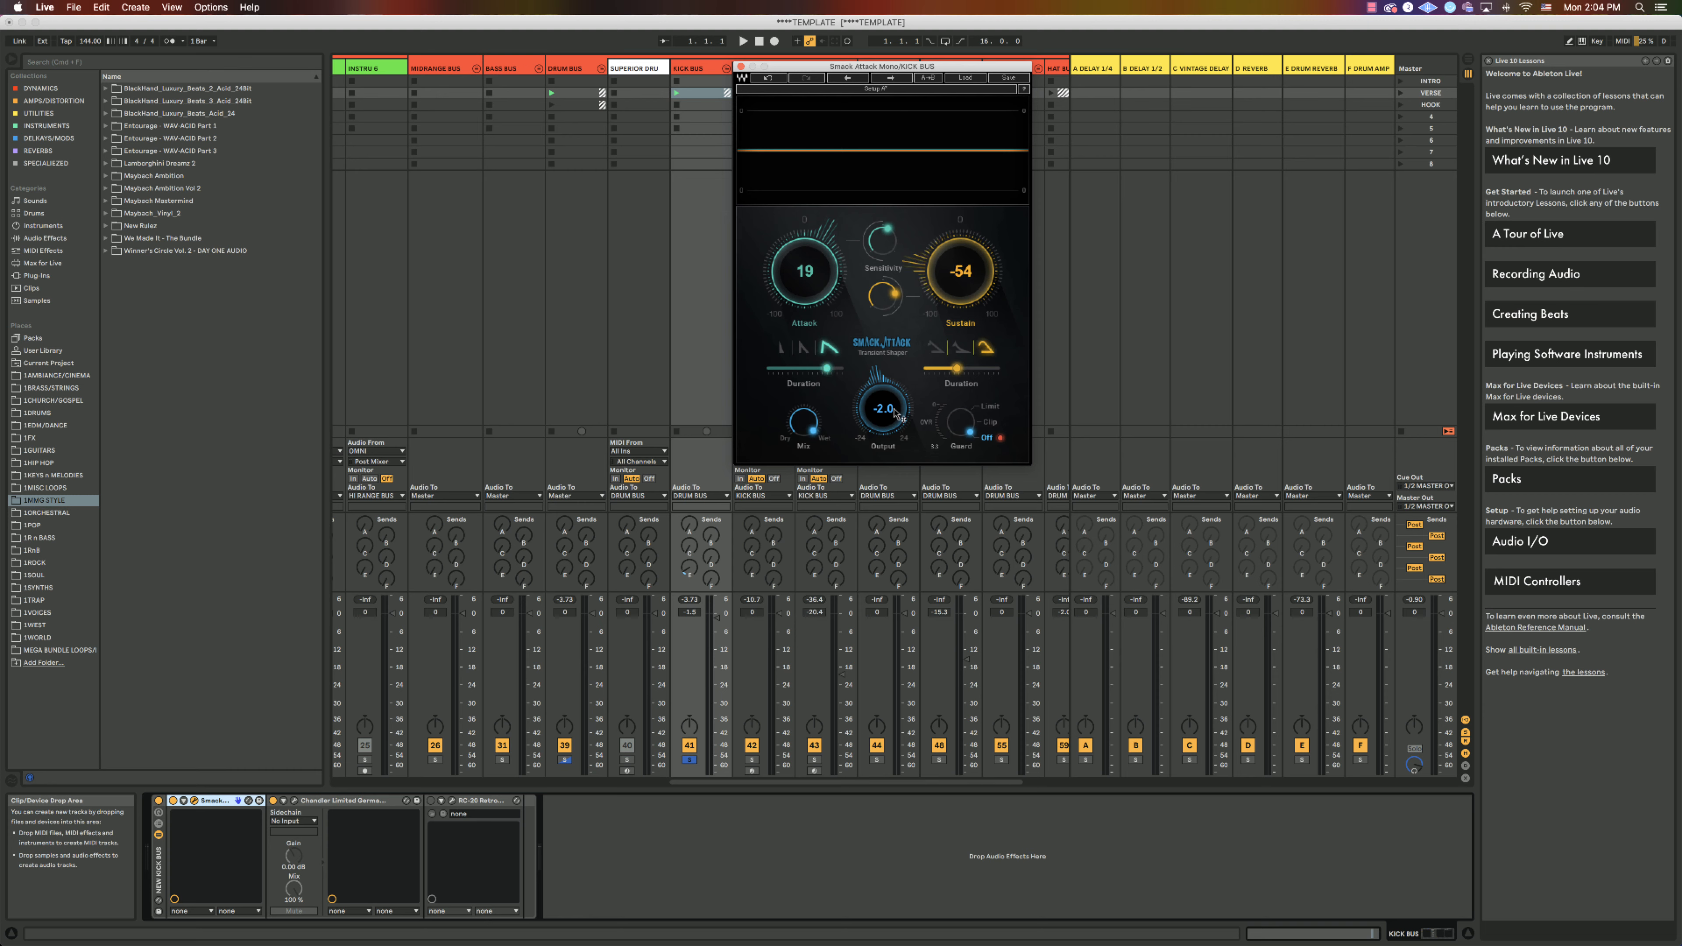
pyautogui.moveTo(804, 425)
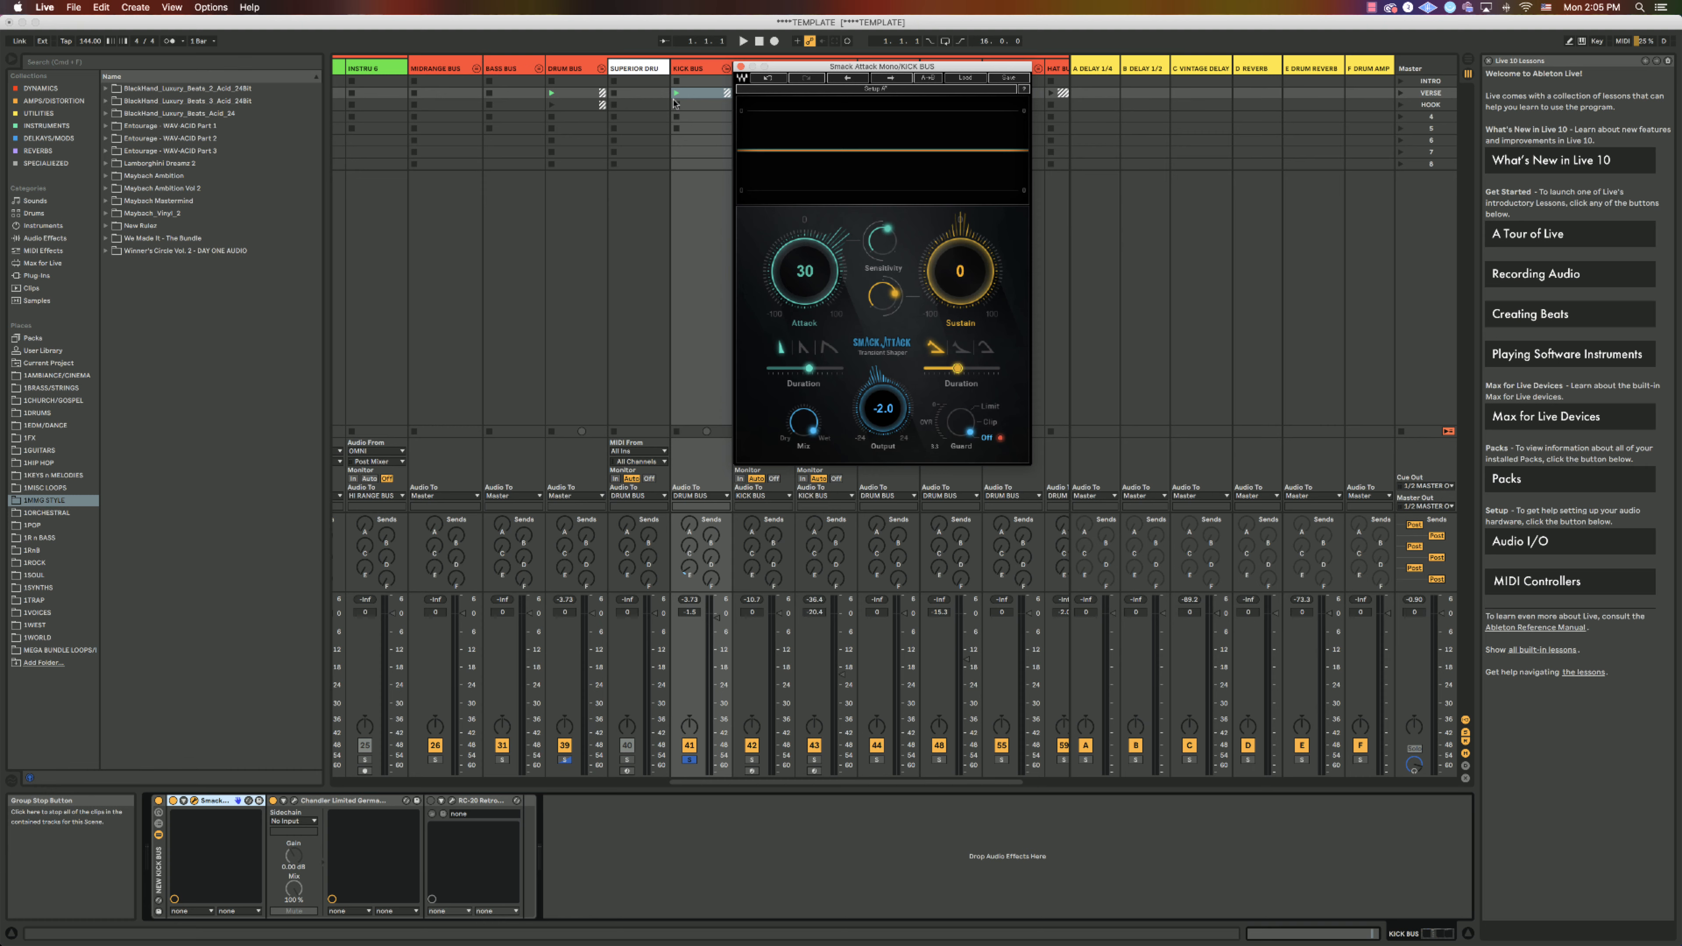
# - Play the kick bus with Smack Attack bypassed, activate the plug-in during playback to compare, and stop
pyautogui.click(744, 42)
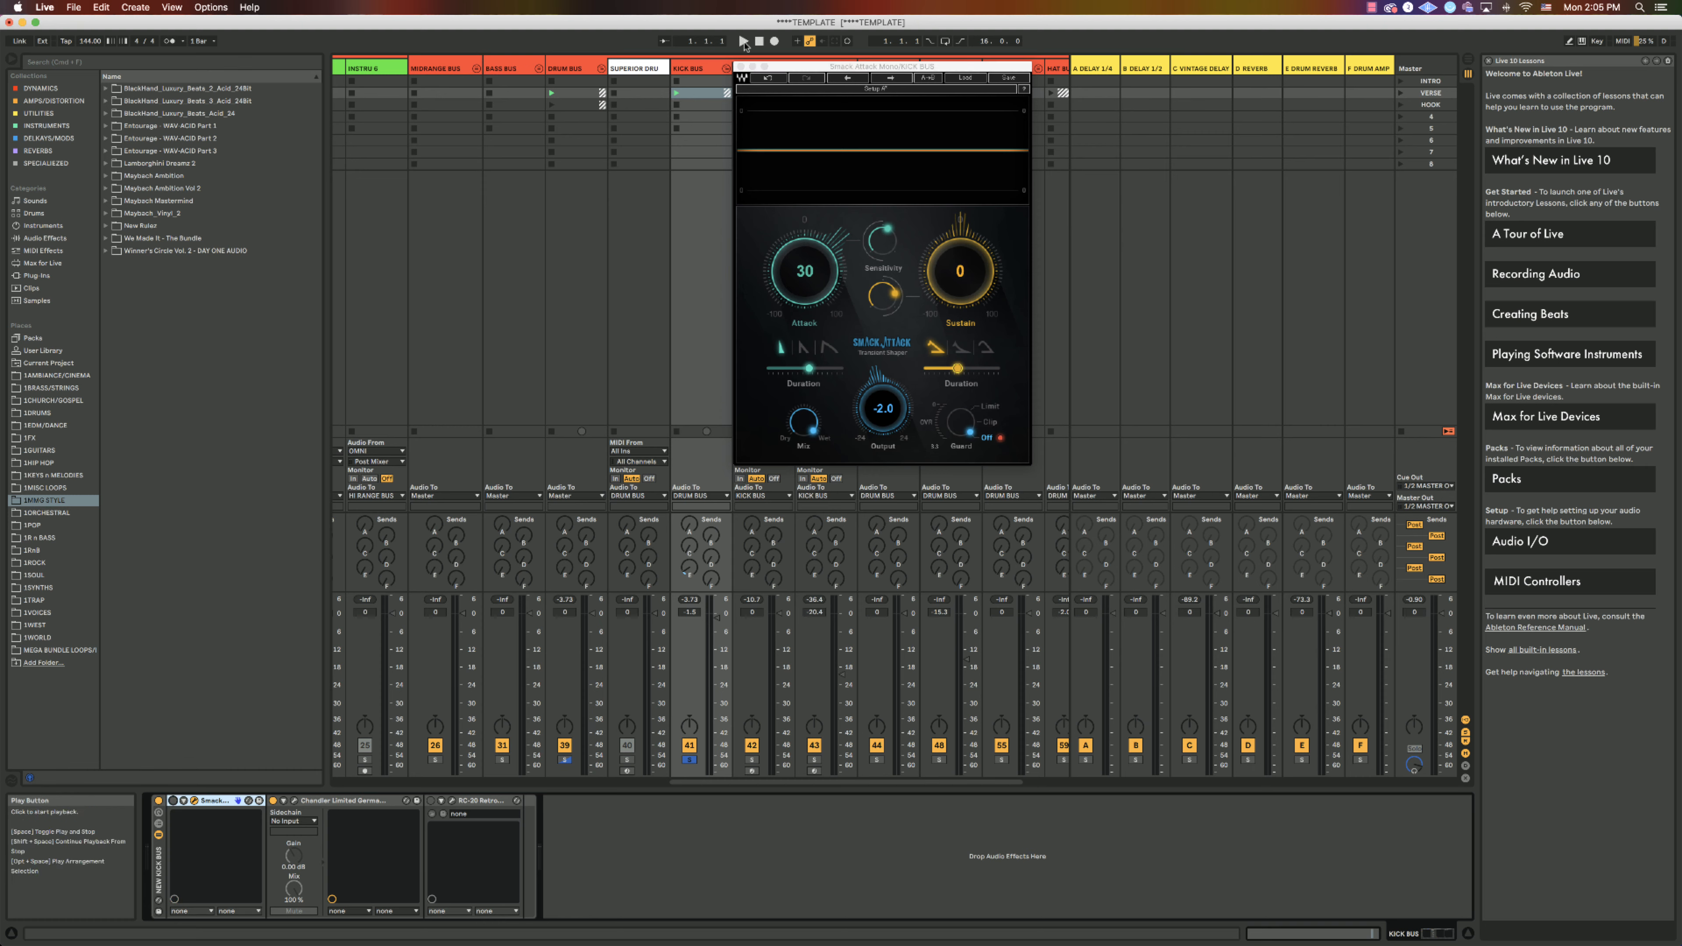
pyautogui.click(744, 41)
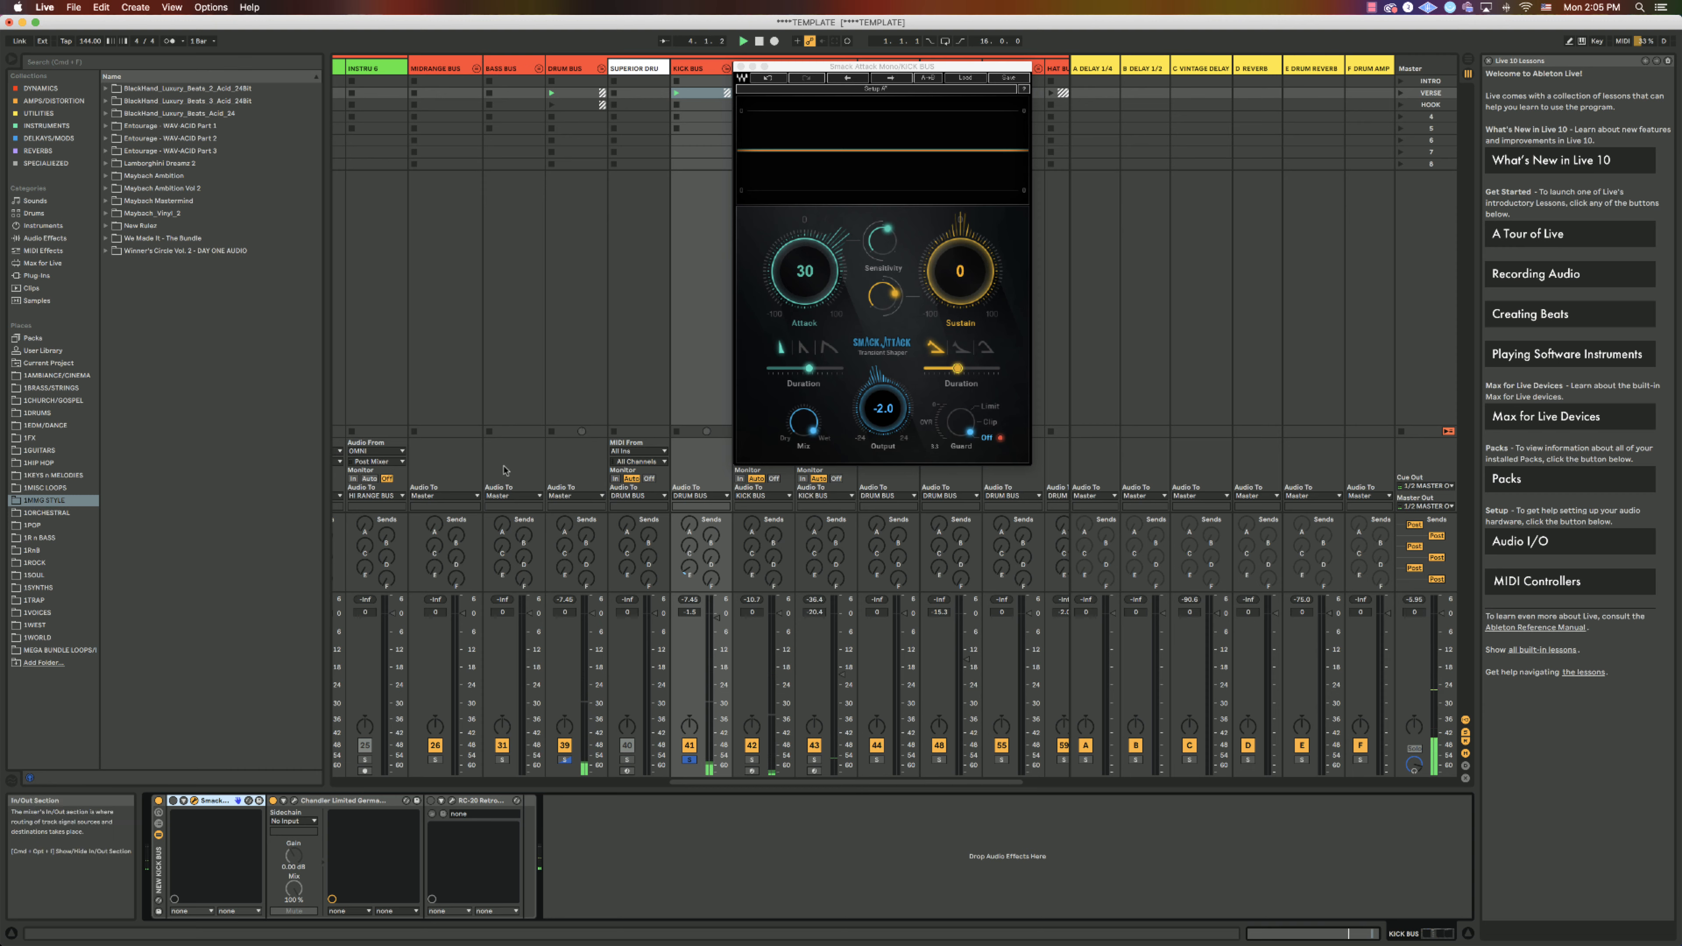
pyautogui.click(174, 802)
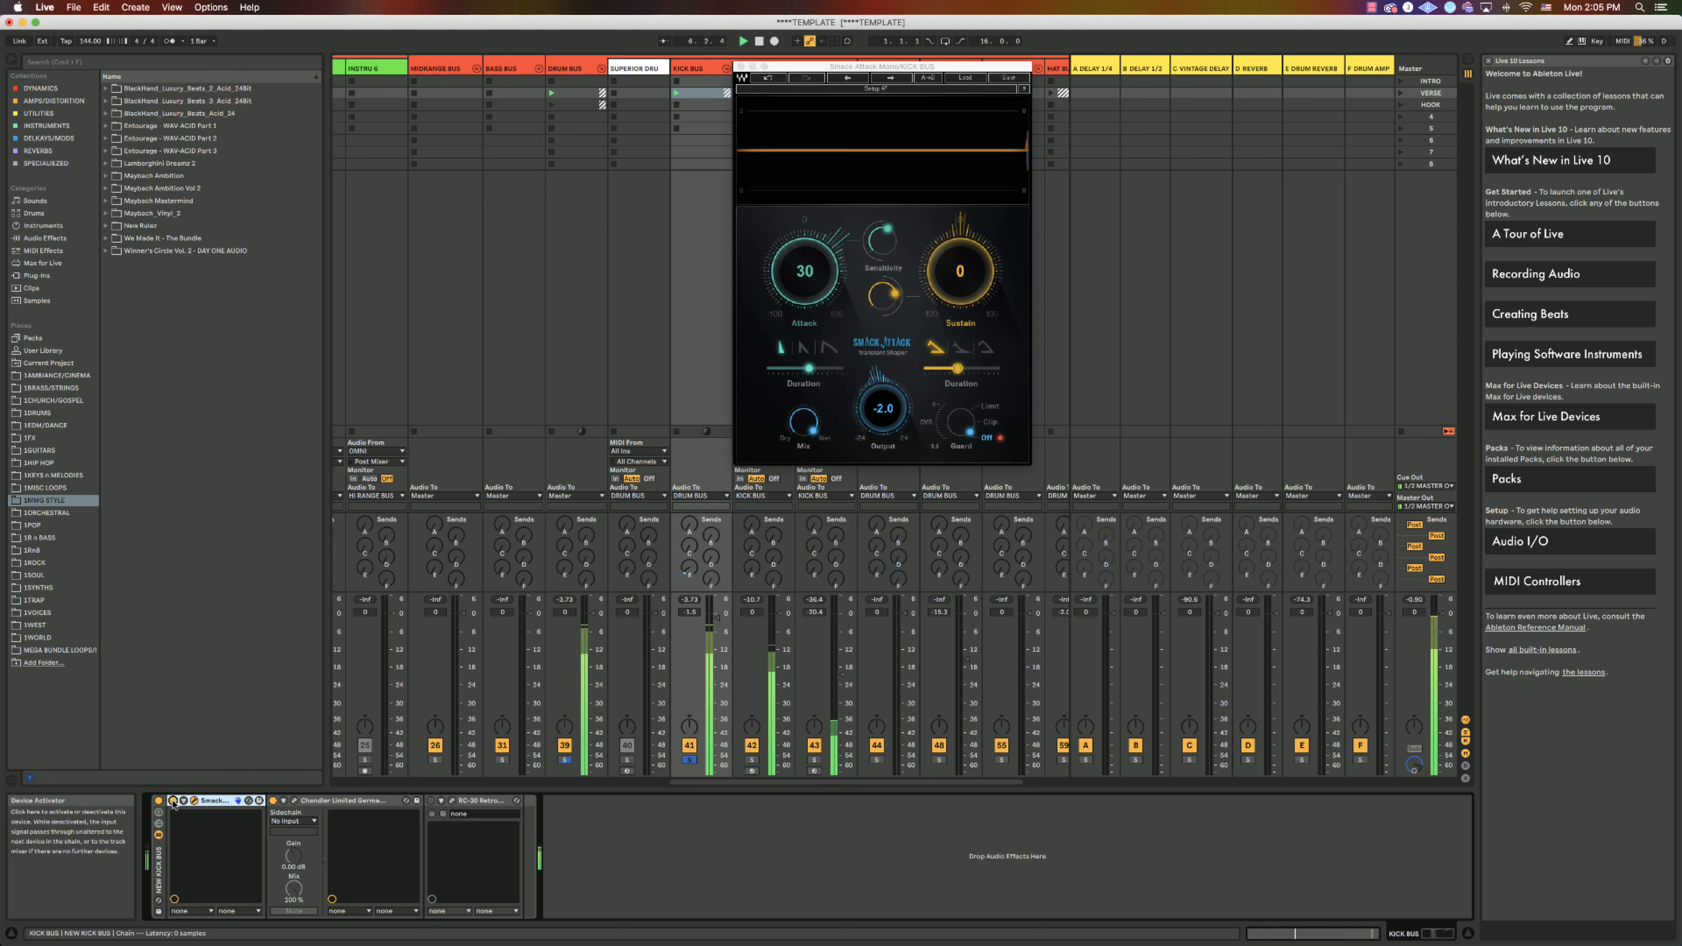
pyautogui.click(760, 42)
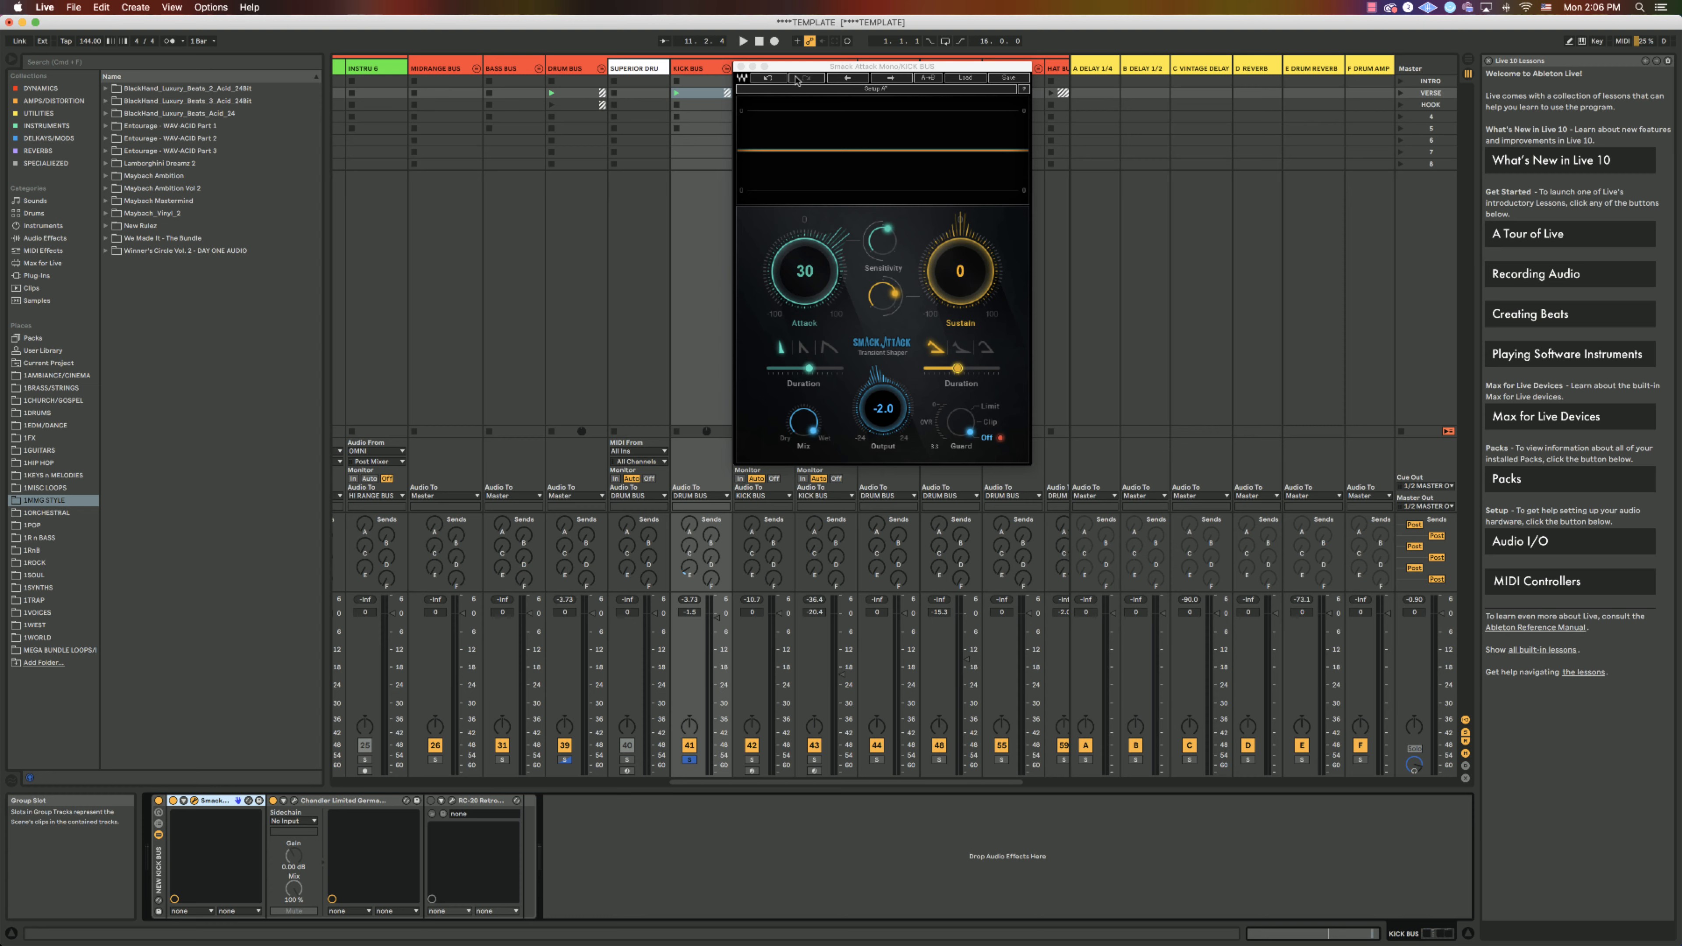
# - Play the kick bus while switching the attack to its second and third shapes, and stop playback
pyautogui.click(744, 42)
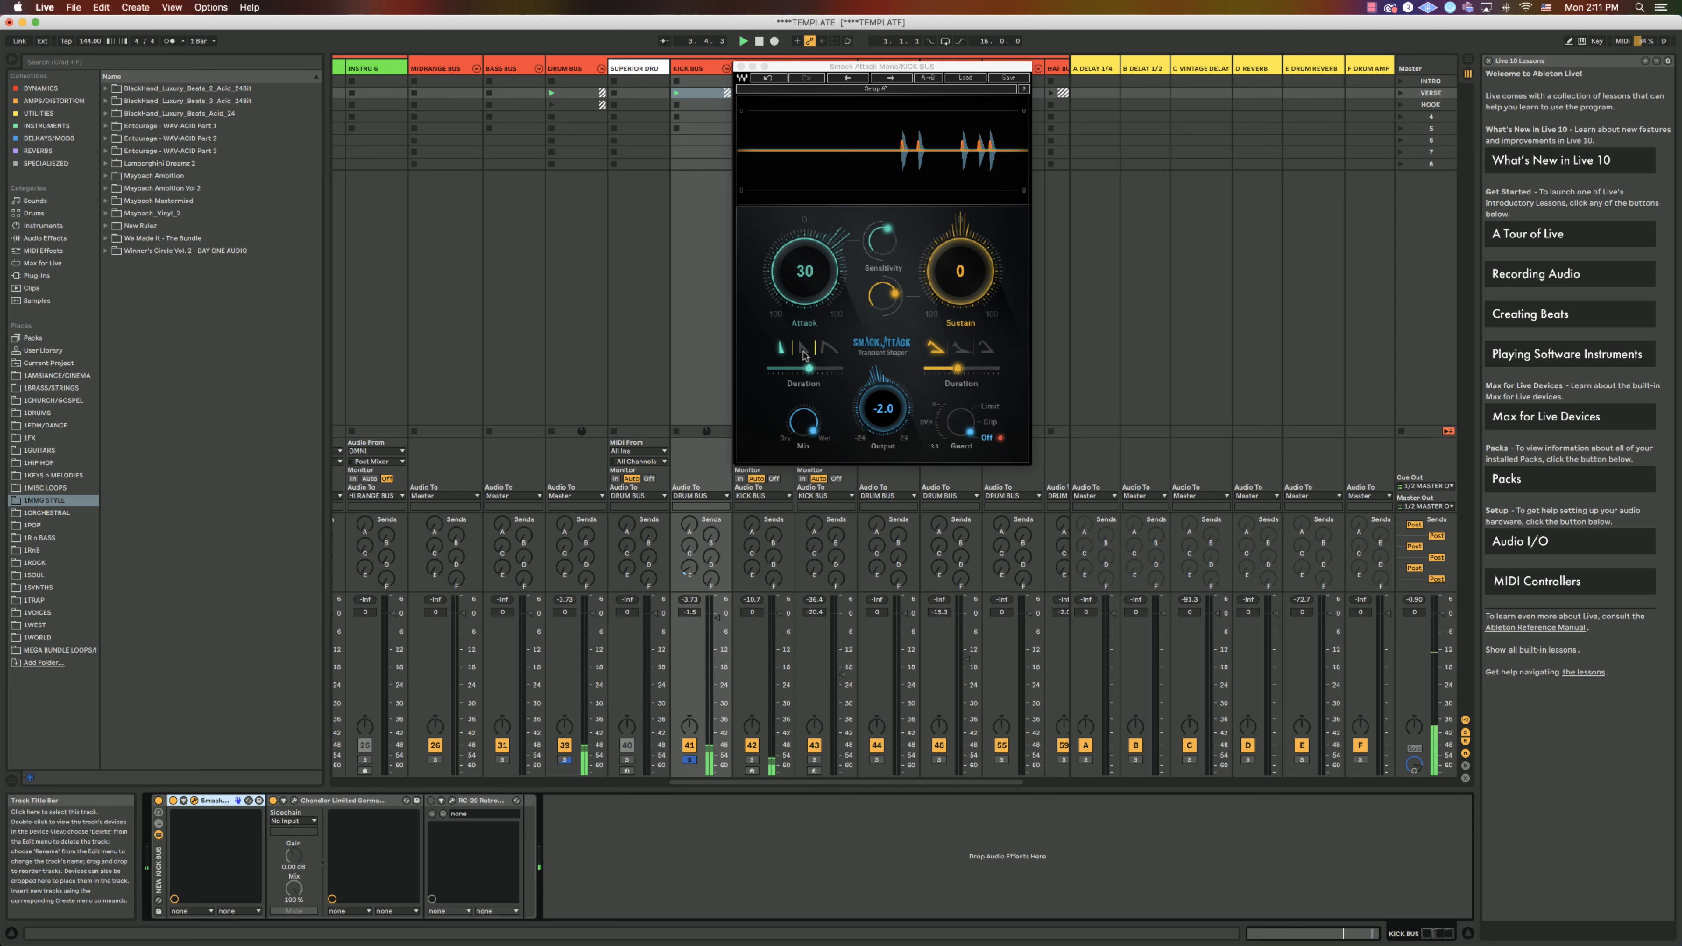
pyautogui.click(804, 351)
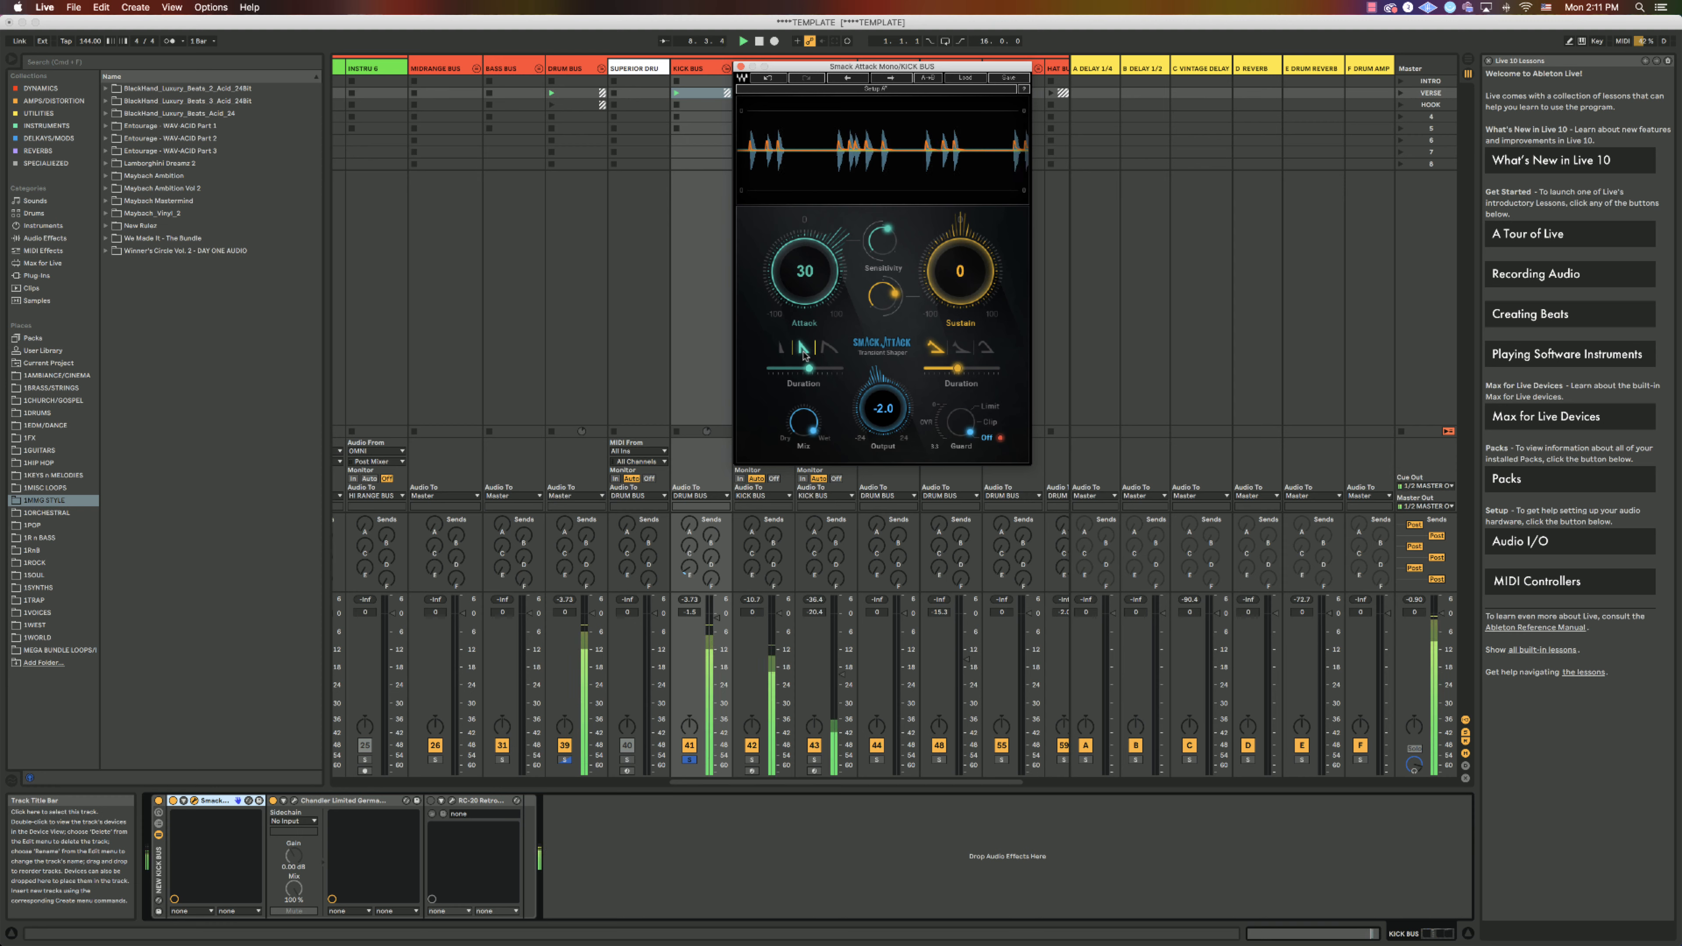
pyautogui.click(827, 349)
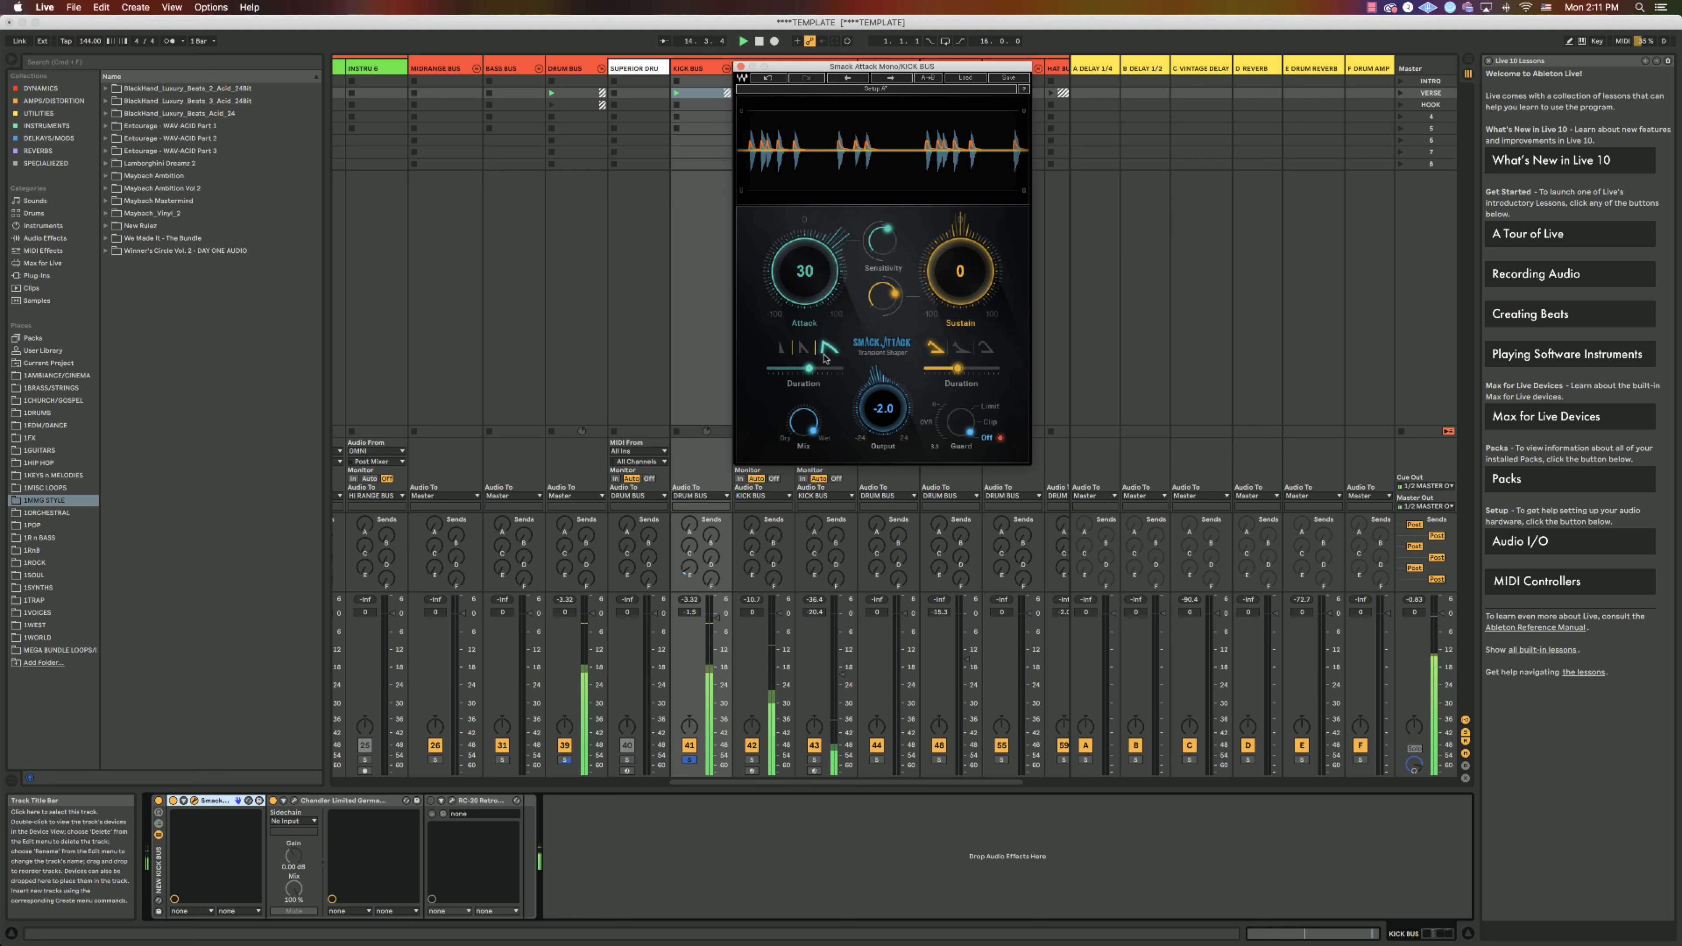
pyautogui.click(759, 41)
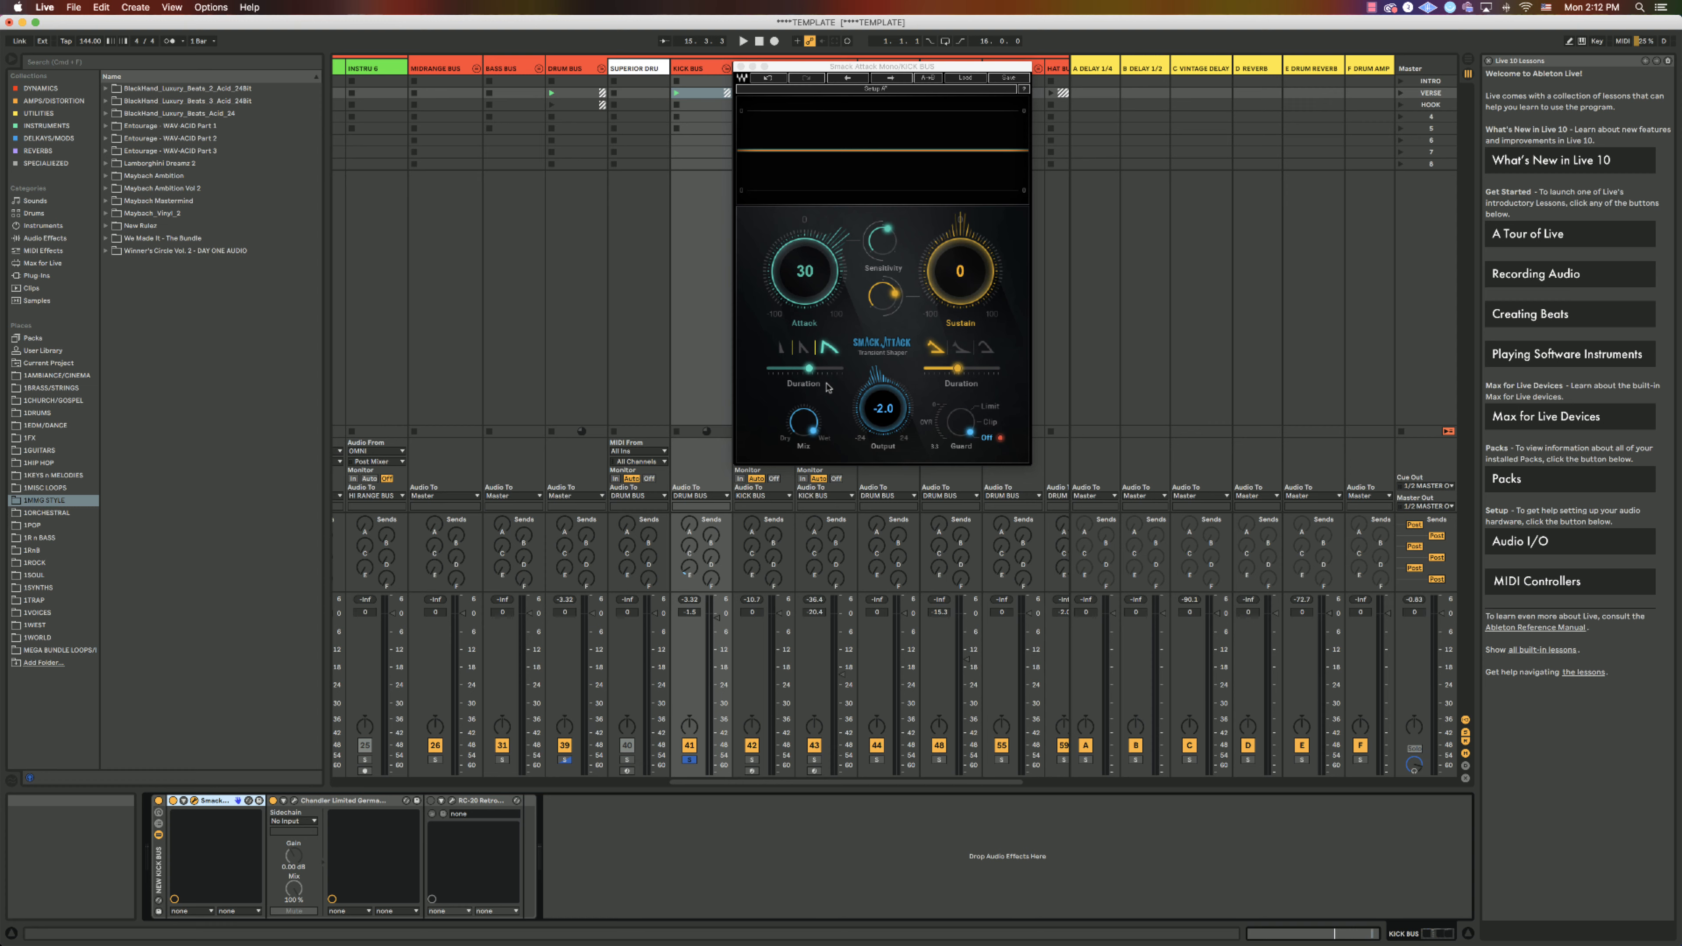
# - Play the kick bus while sweeping the attack duration to its minimum and up to about three quarters
pyautogui.click(743, 42)
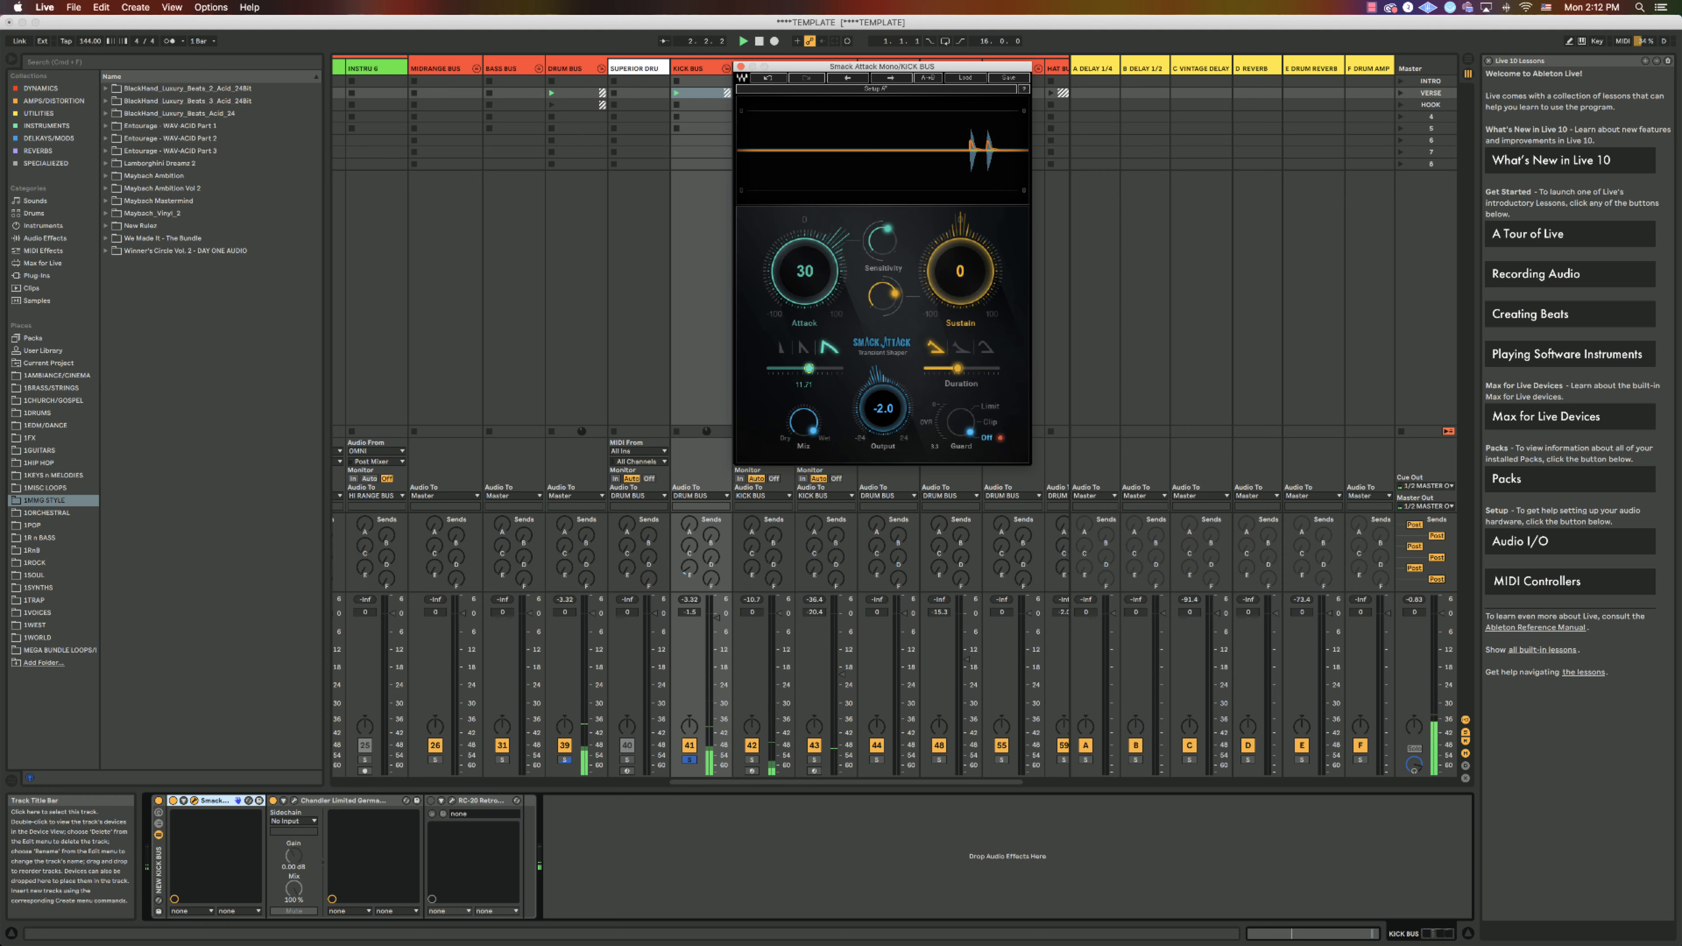
pyautogui.moveTo(809, 368); pyautogui.dragTo(773, 368)
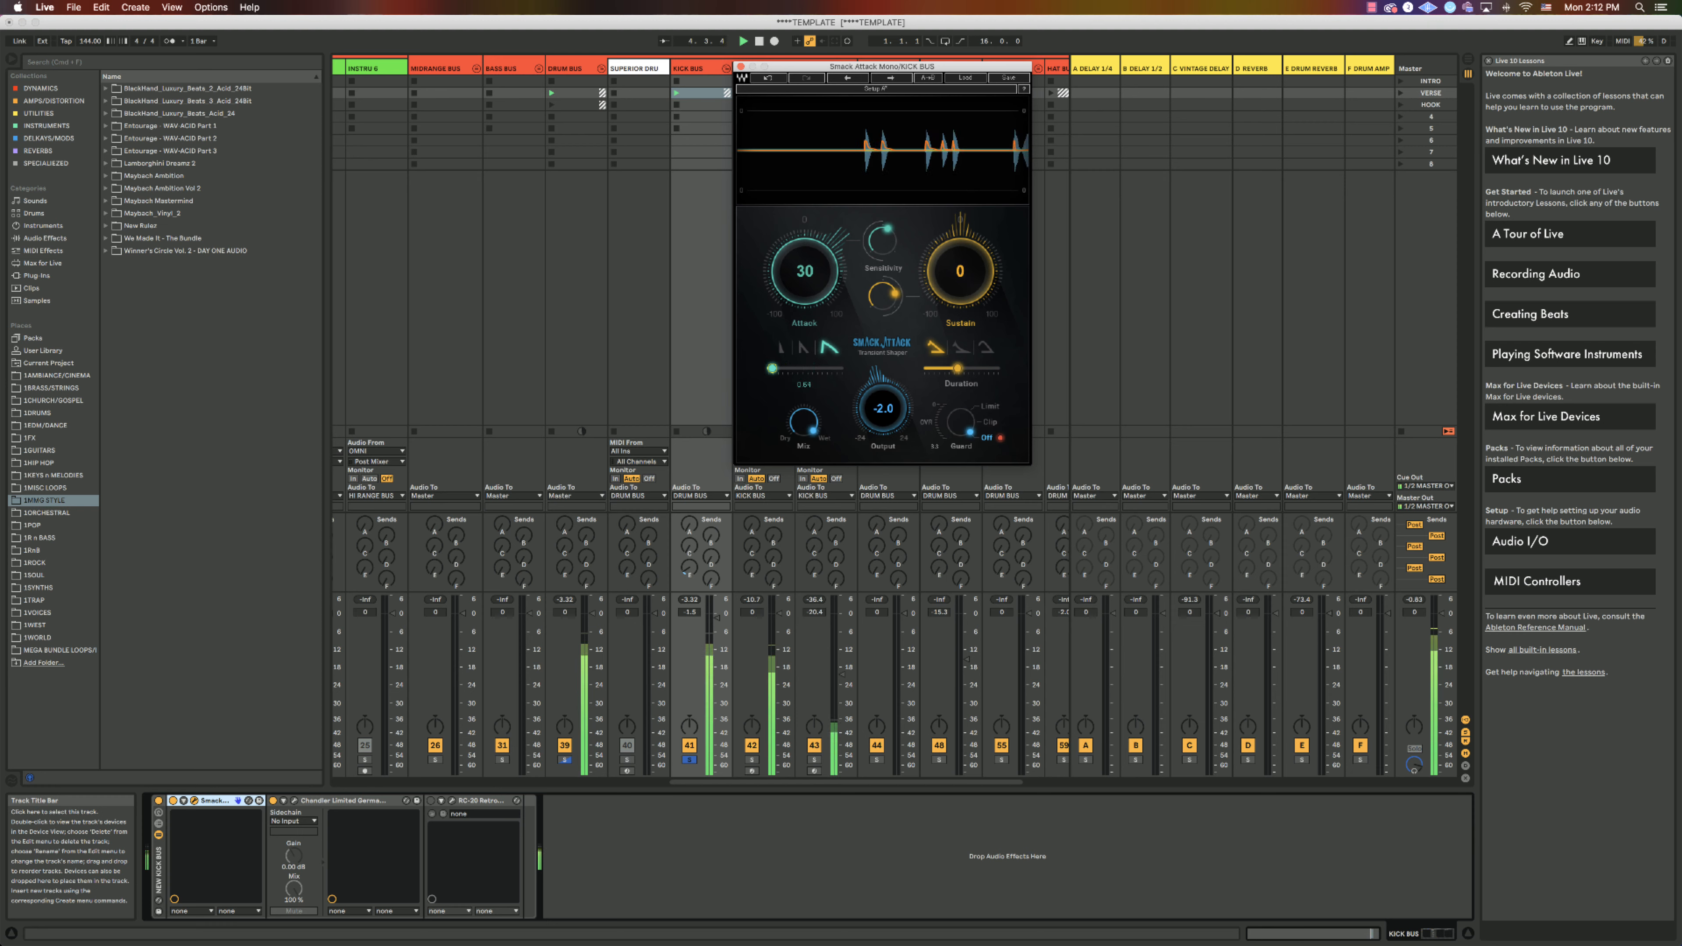
pyautogui.moveTo(772, 368); pyautogui.dragTo(825, 368)
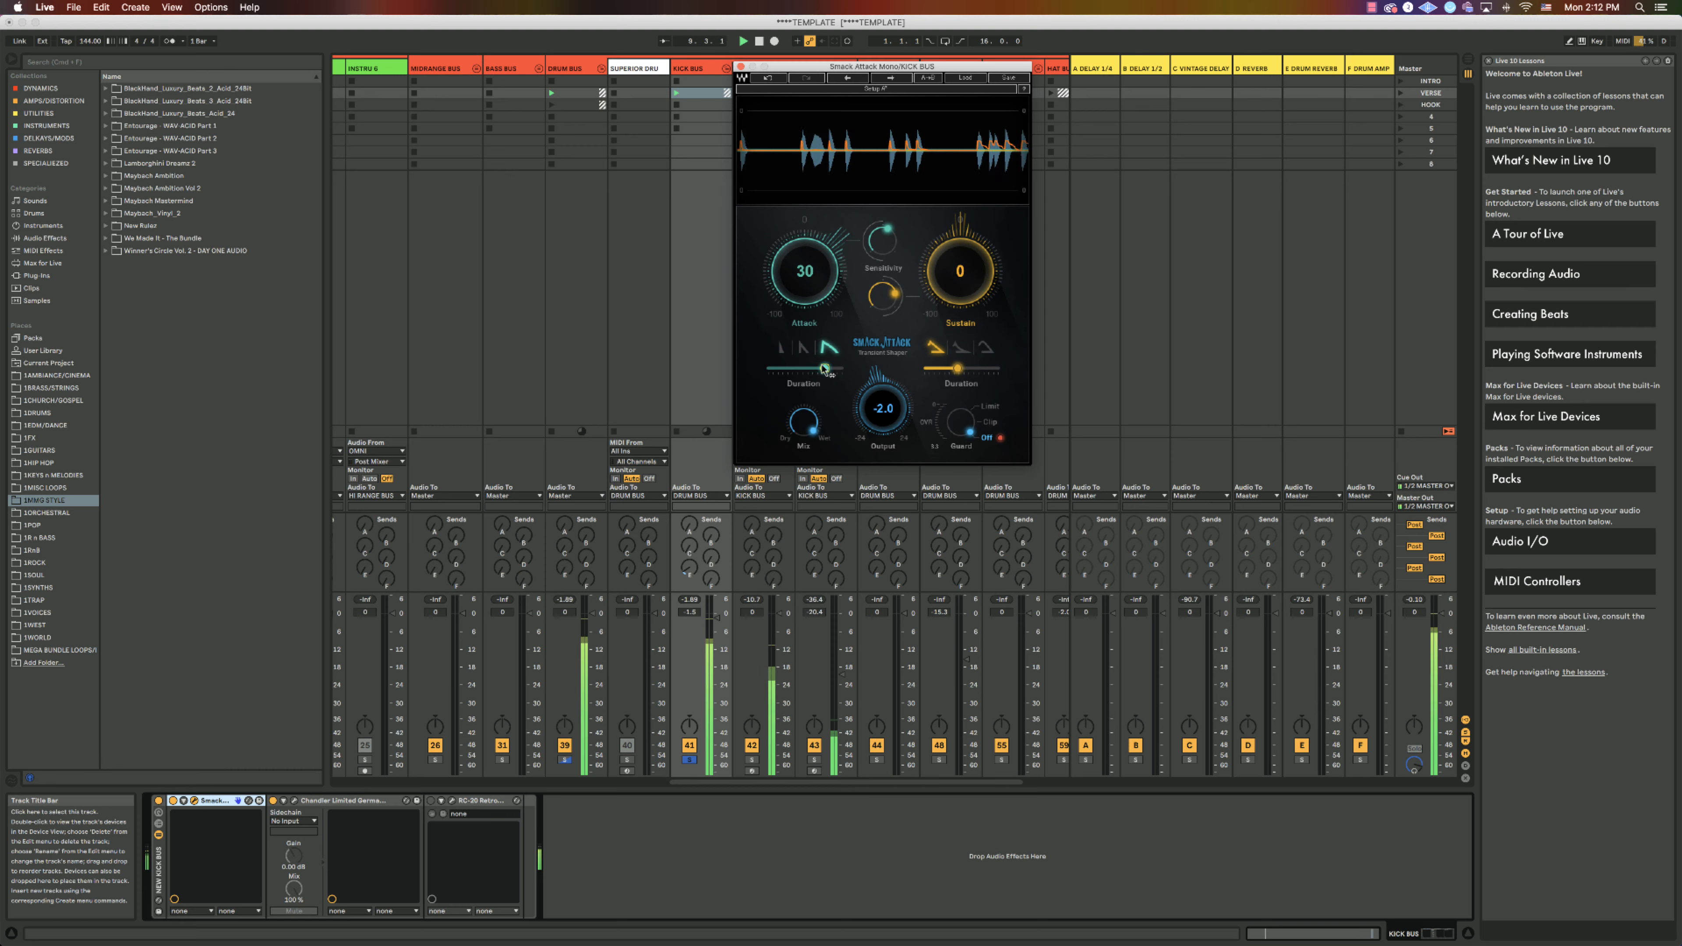
# - Audition the second attack shape with the attack duration reduced to about the middle, and stop playback
pyautogui.click(804, 350)
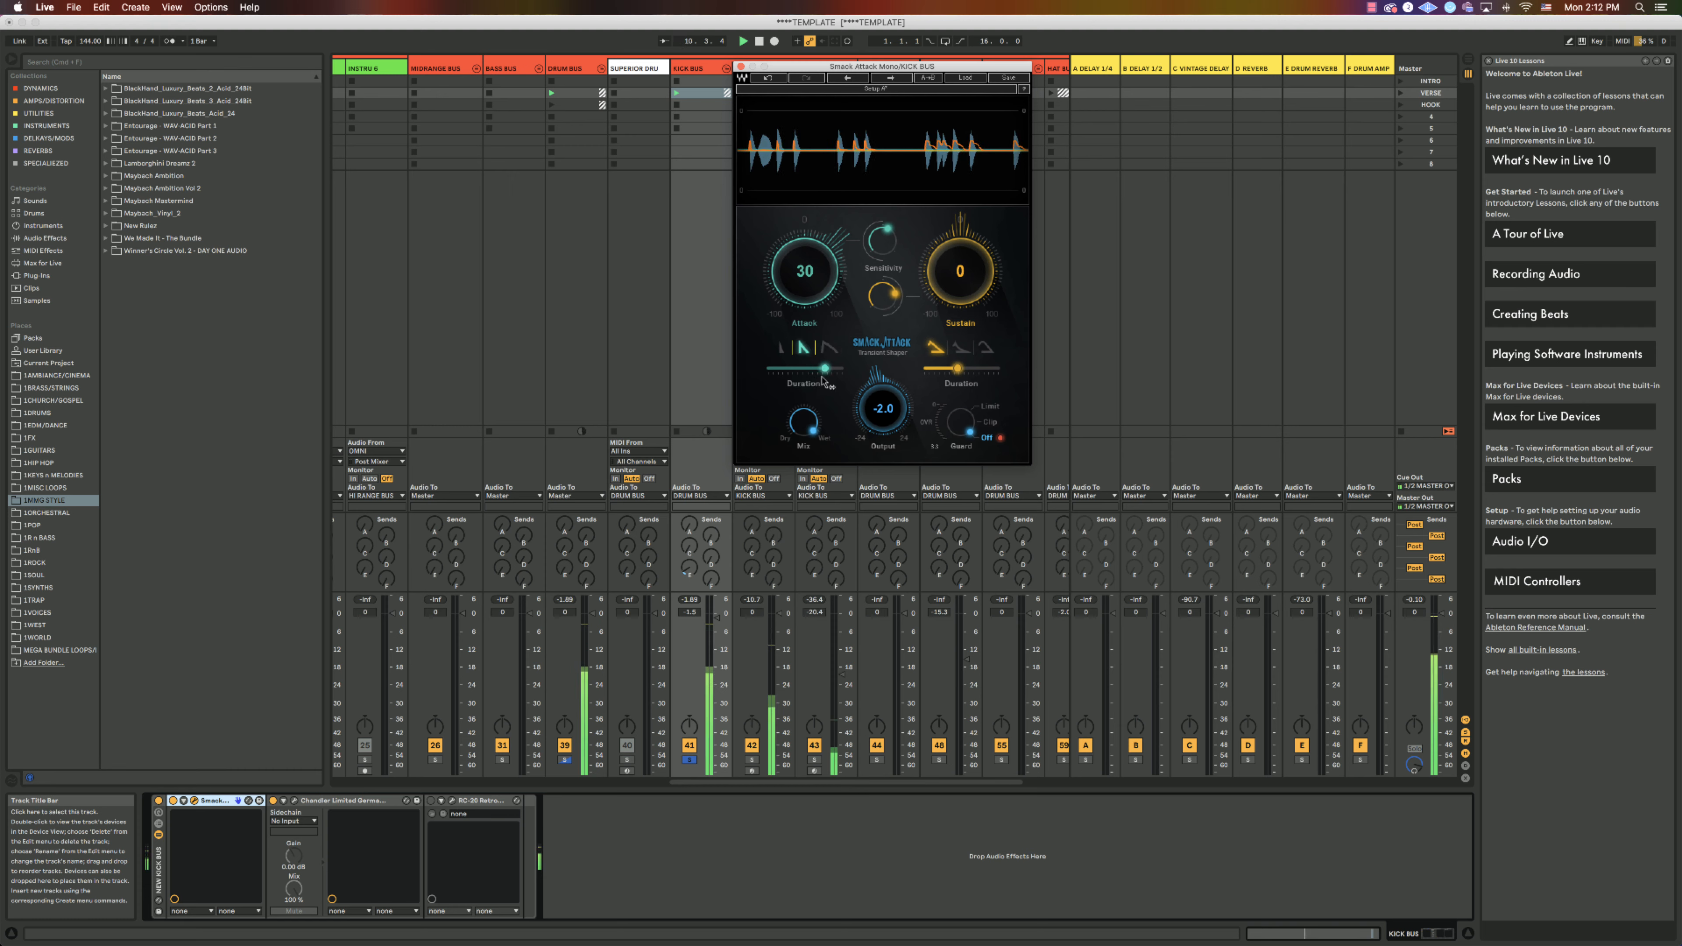
pyautogui.moveTo(827, 368); pyautogui.dragTo(809, 368)
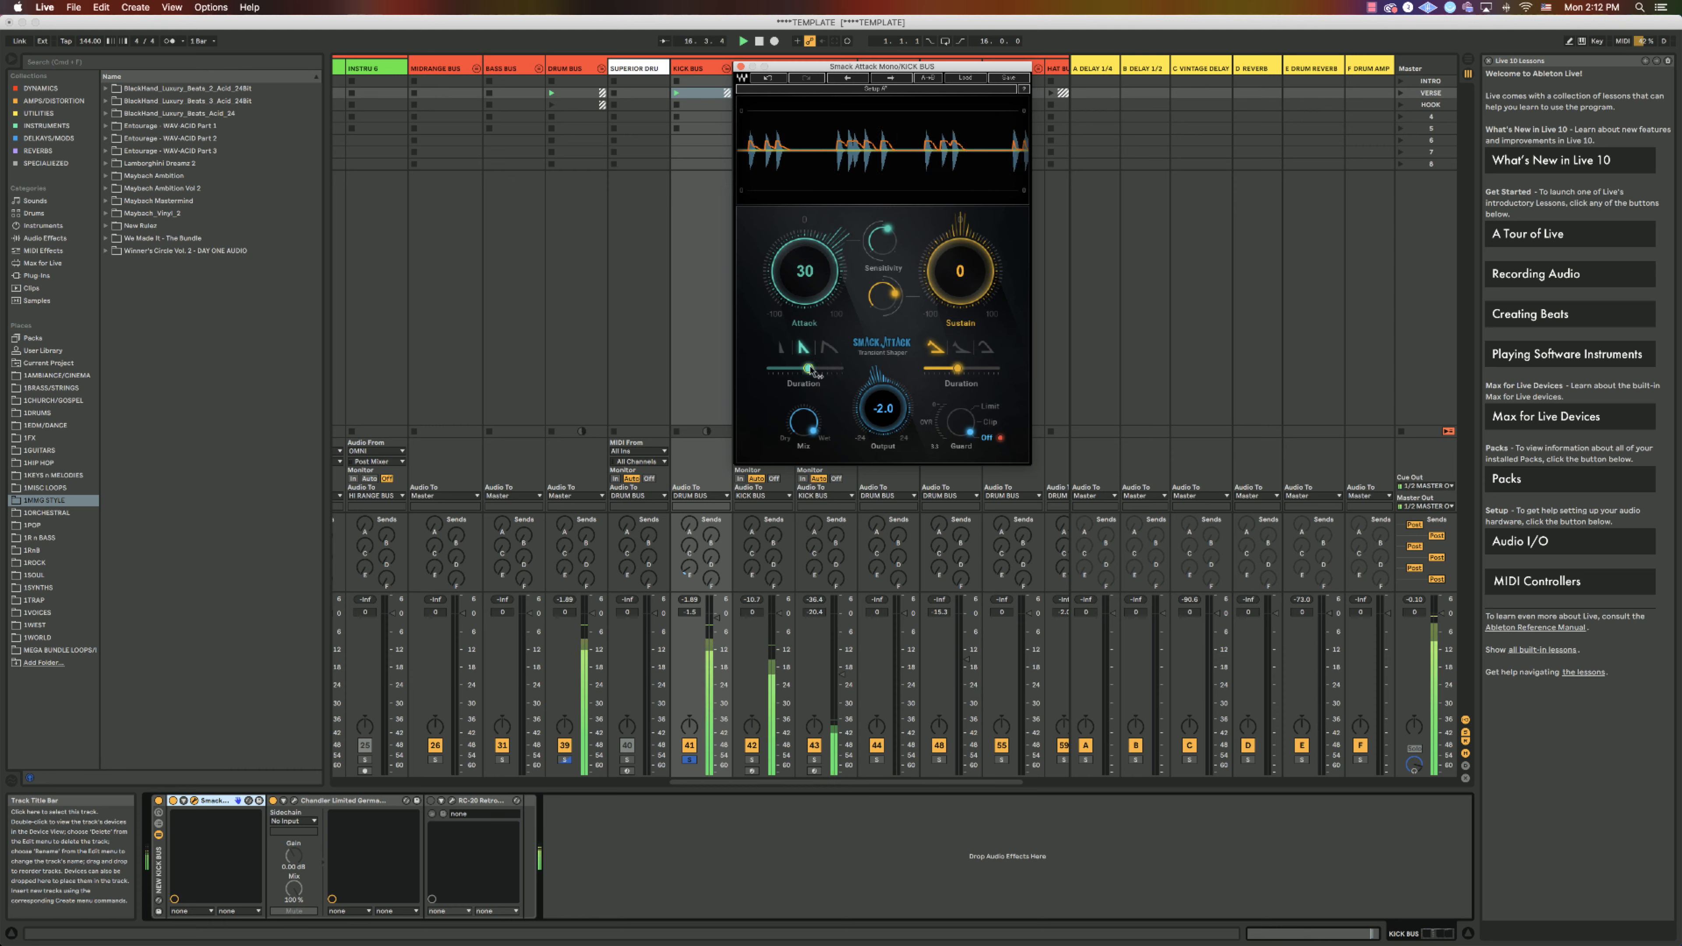
pyautogui.click(760, 42)
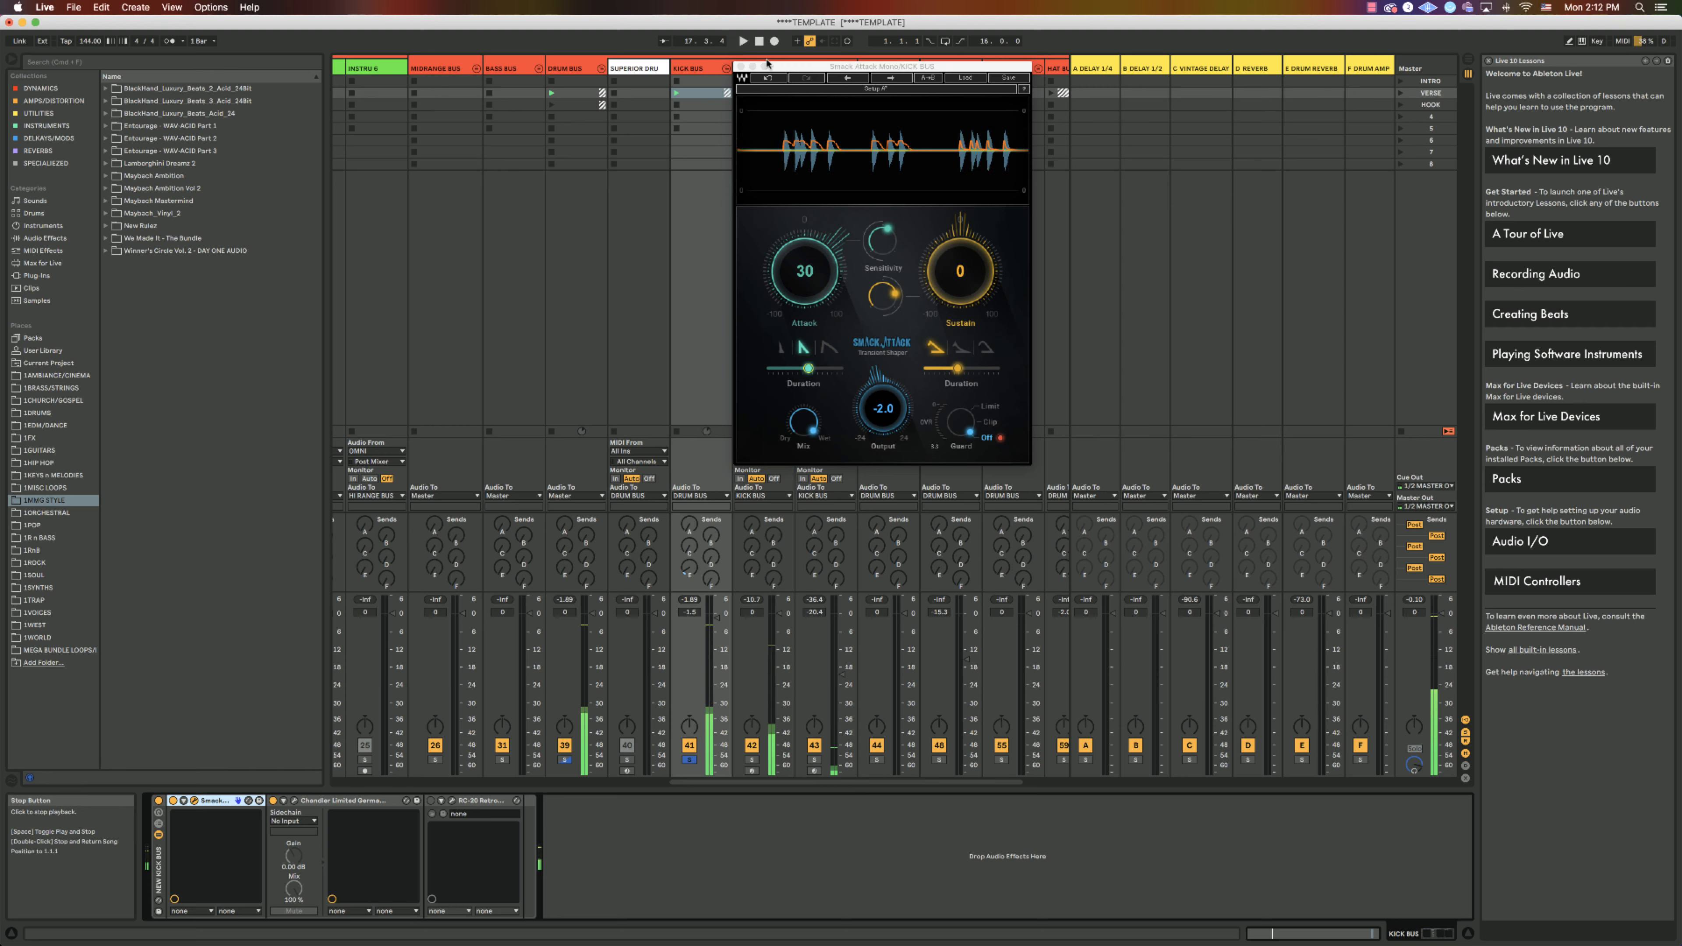
# - Select the third attack shape and nudge the attack duration slightly shorter, to about the middle of its range
pyautogui.moveTo(809, 369); pyautogui.dragTo(809, 368)
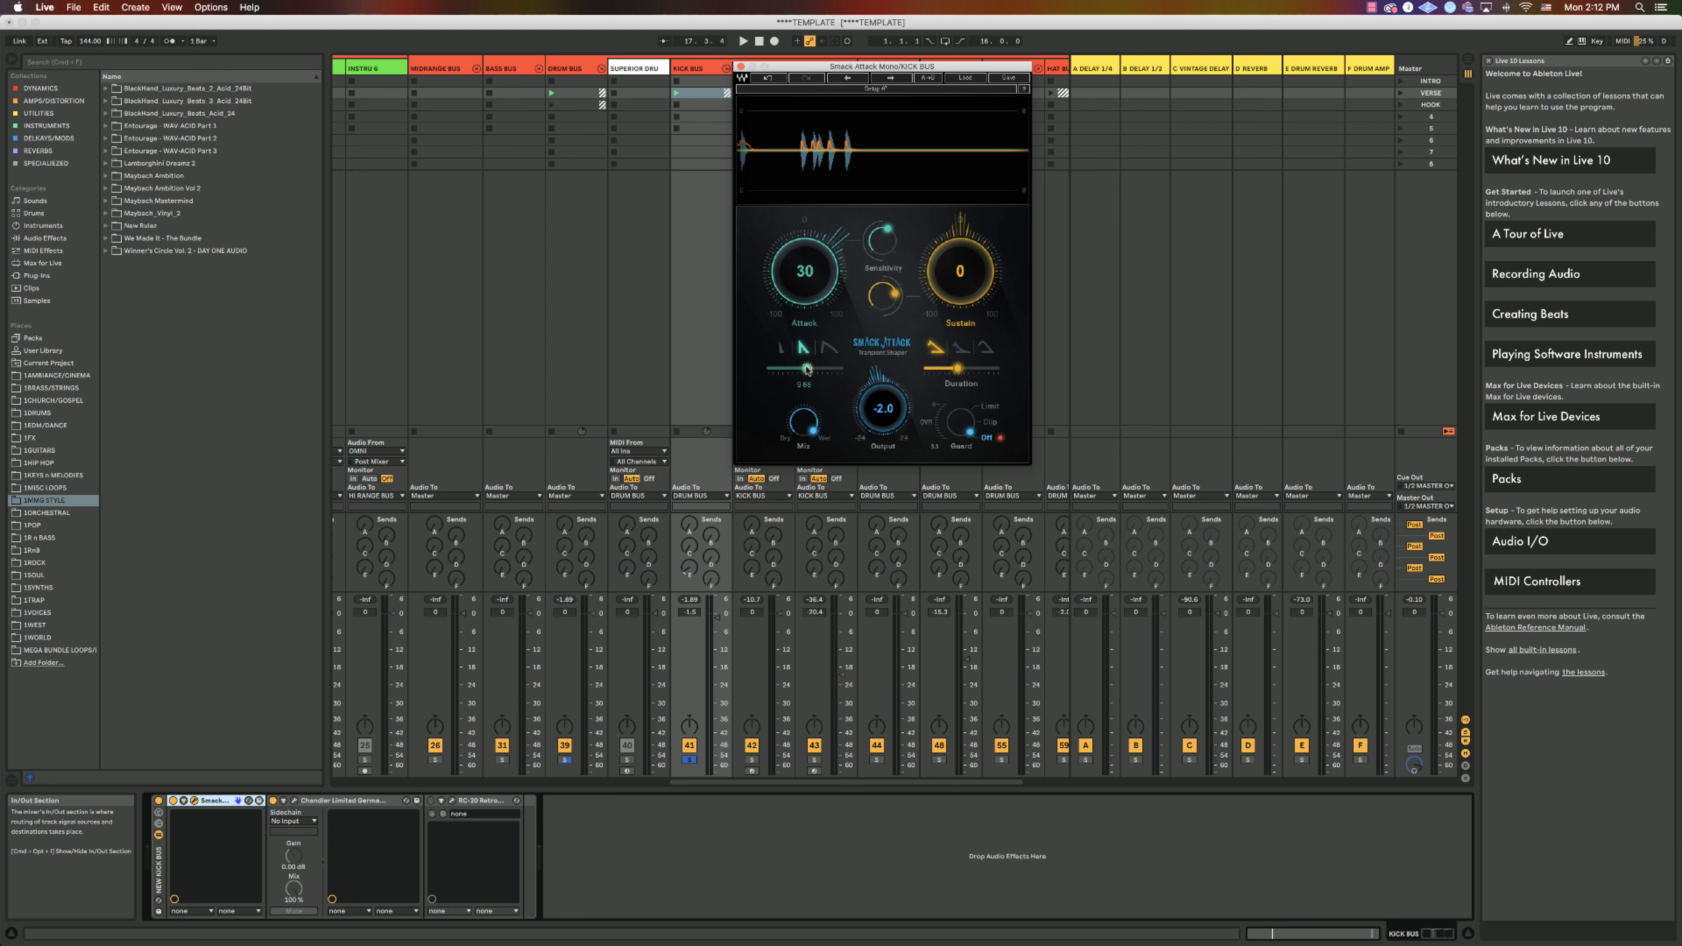
pyautogui.click(829, 349)
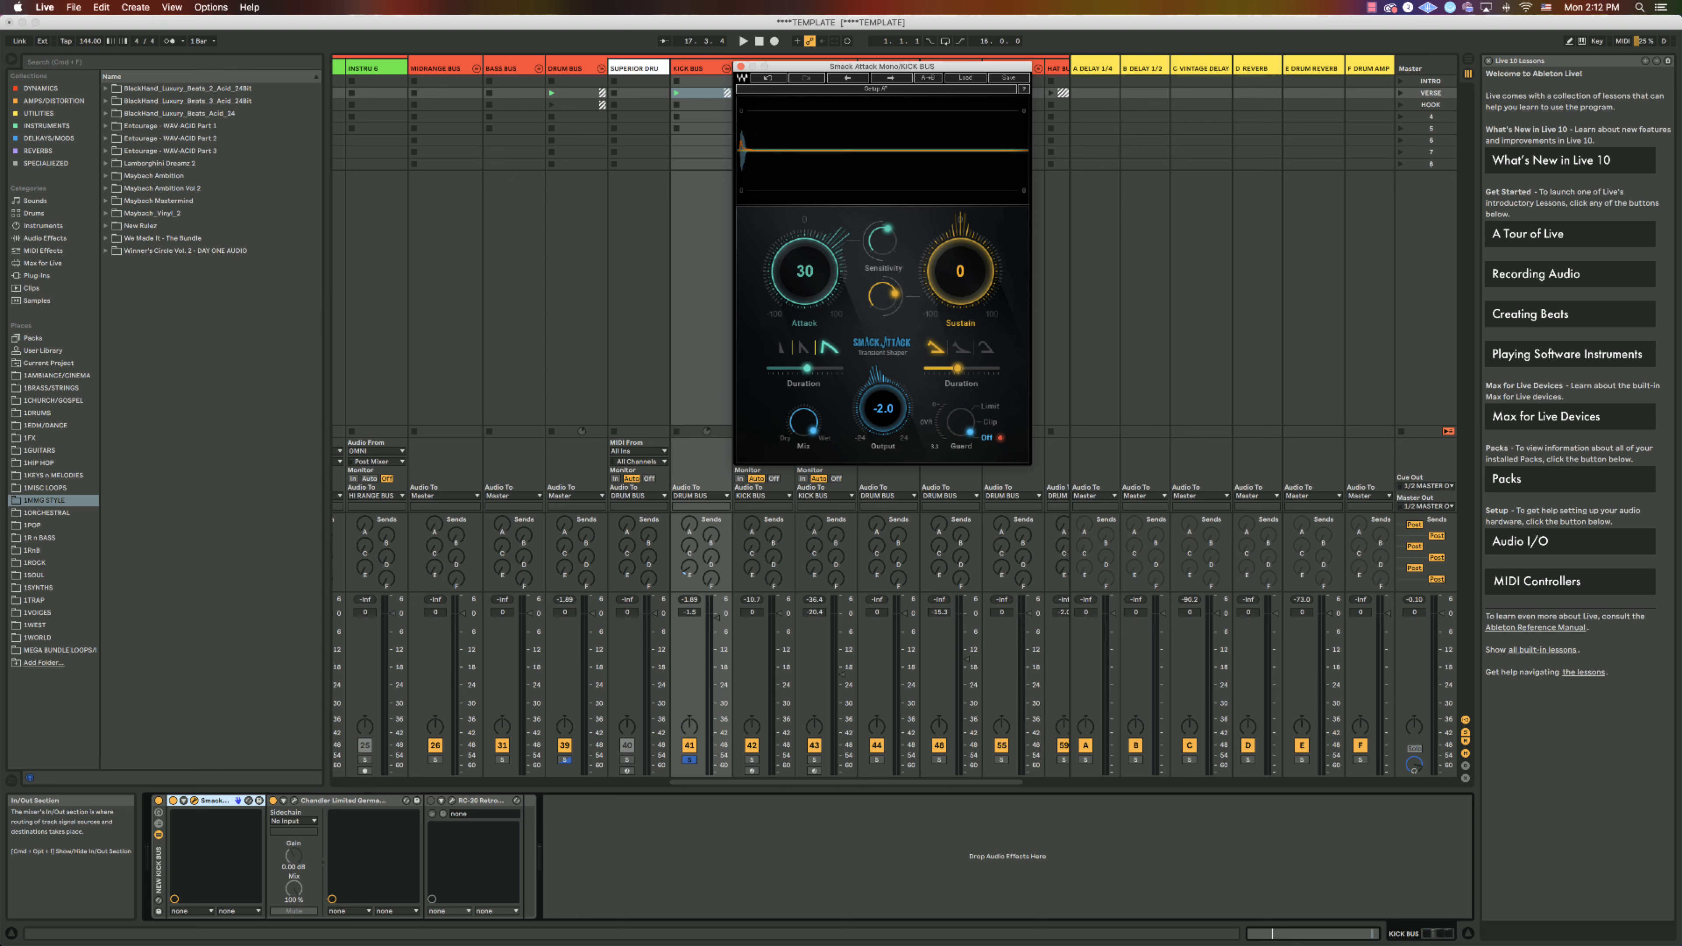
pyautogui.moveTo(807, 368); pyautogui.dragTo(805, 369)
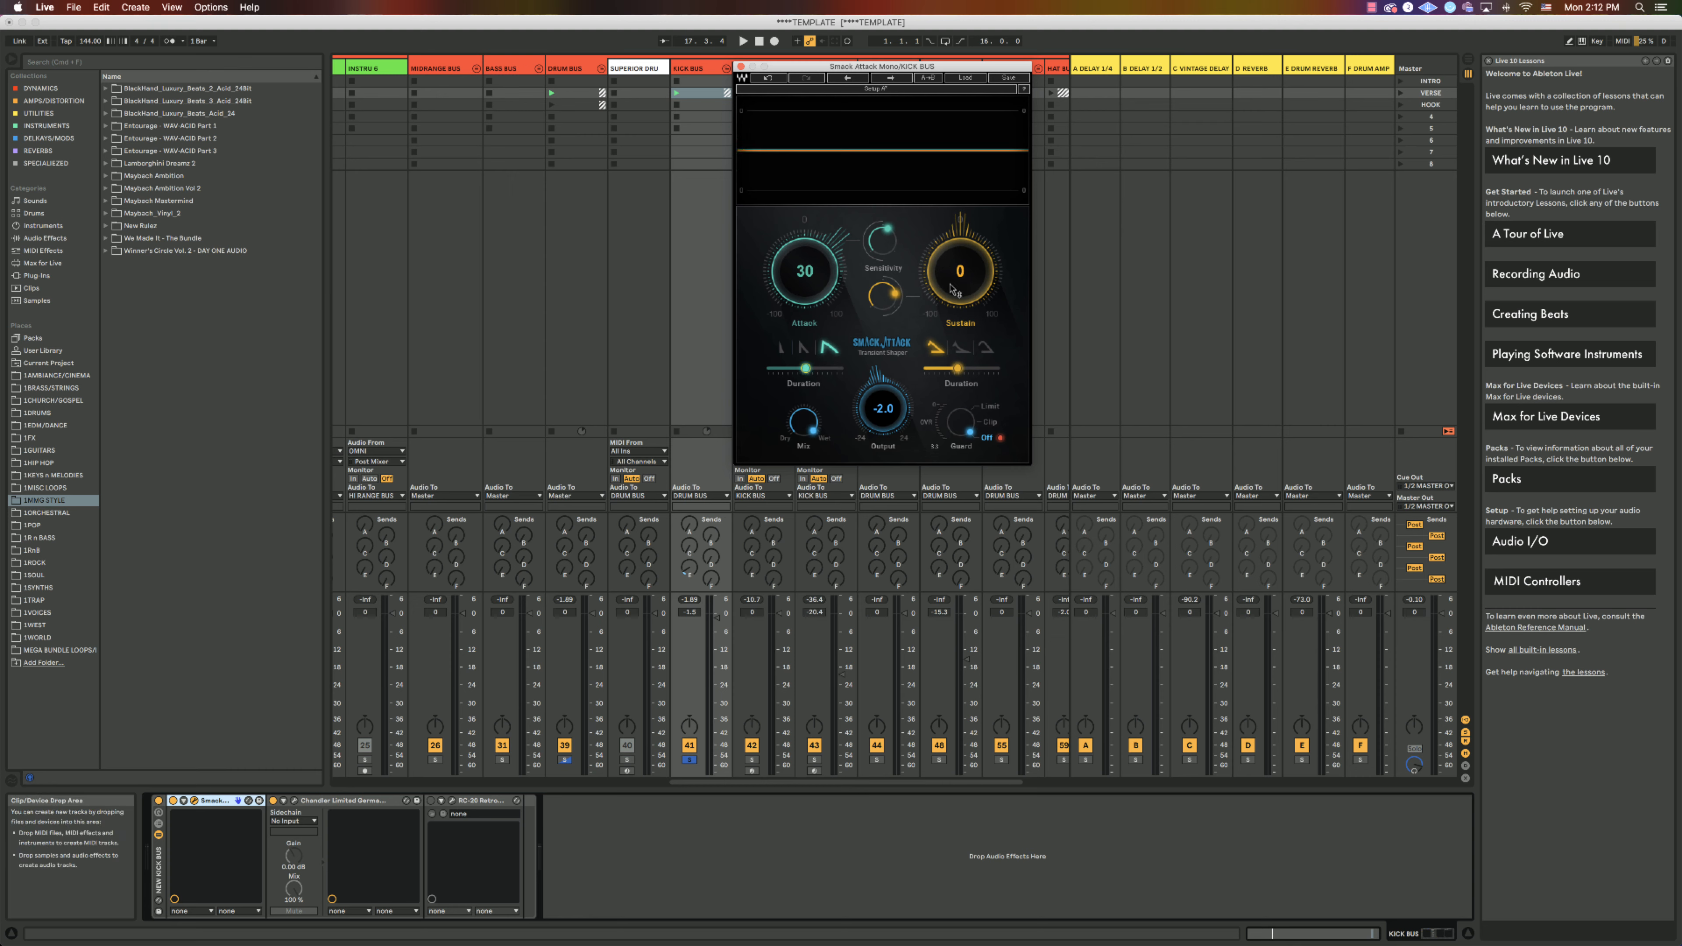
# - Raise the KICK BUS send to the E Drum Reverb return and start playback
pyautogui.moveTo(807, 63); pyautogui.dragTo(808, 63)
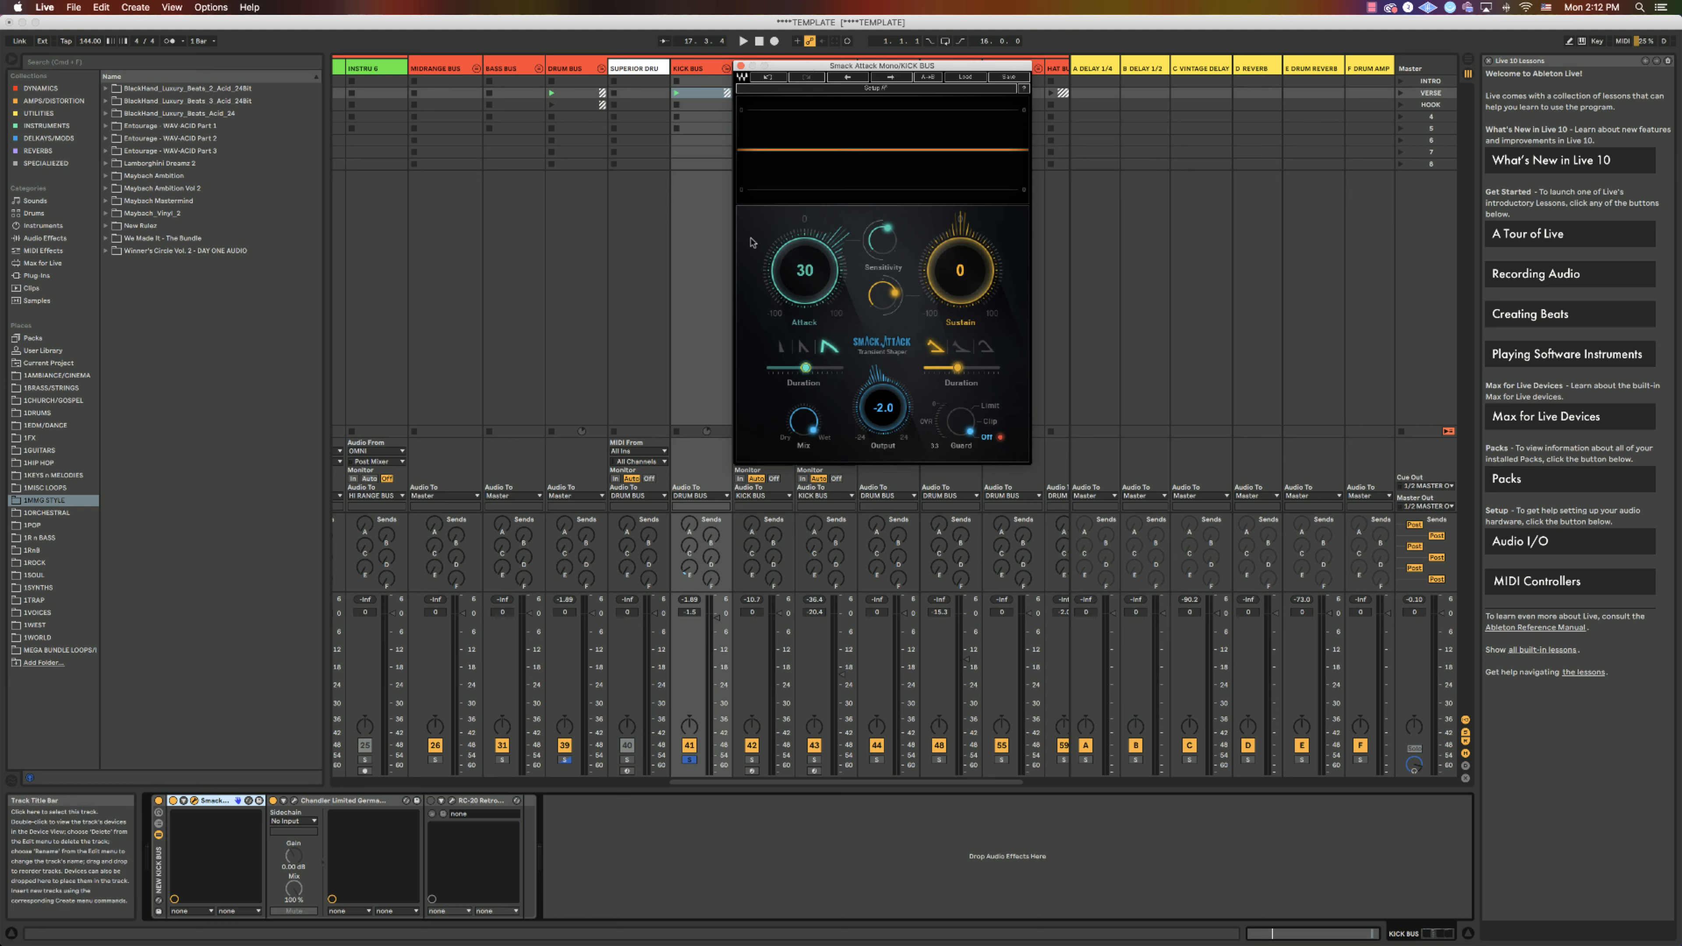
pyautogui.moveTo(689, 568); pyautogui.dragTo(690, 540)
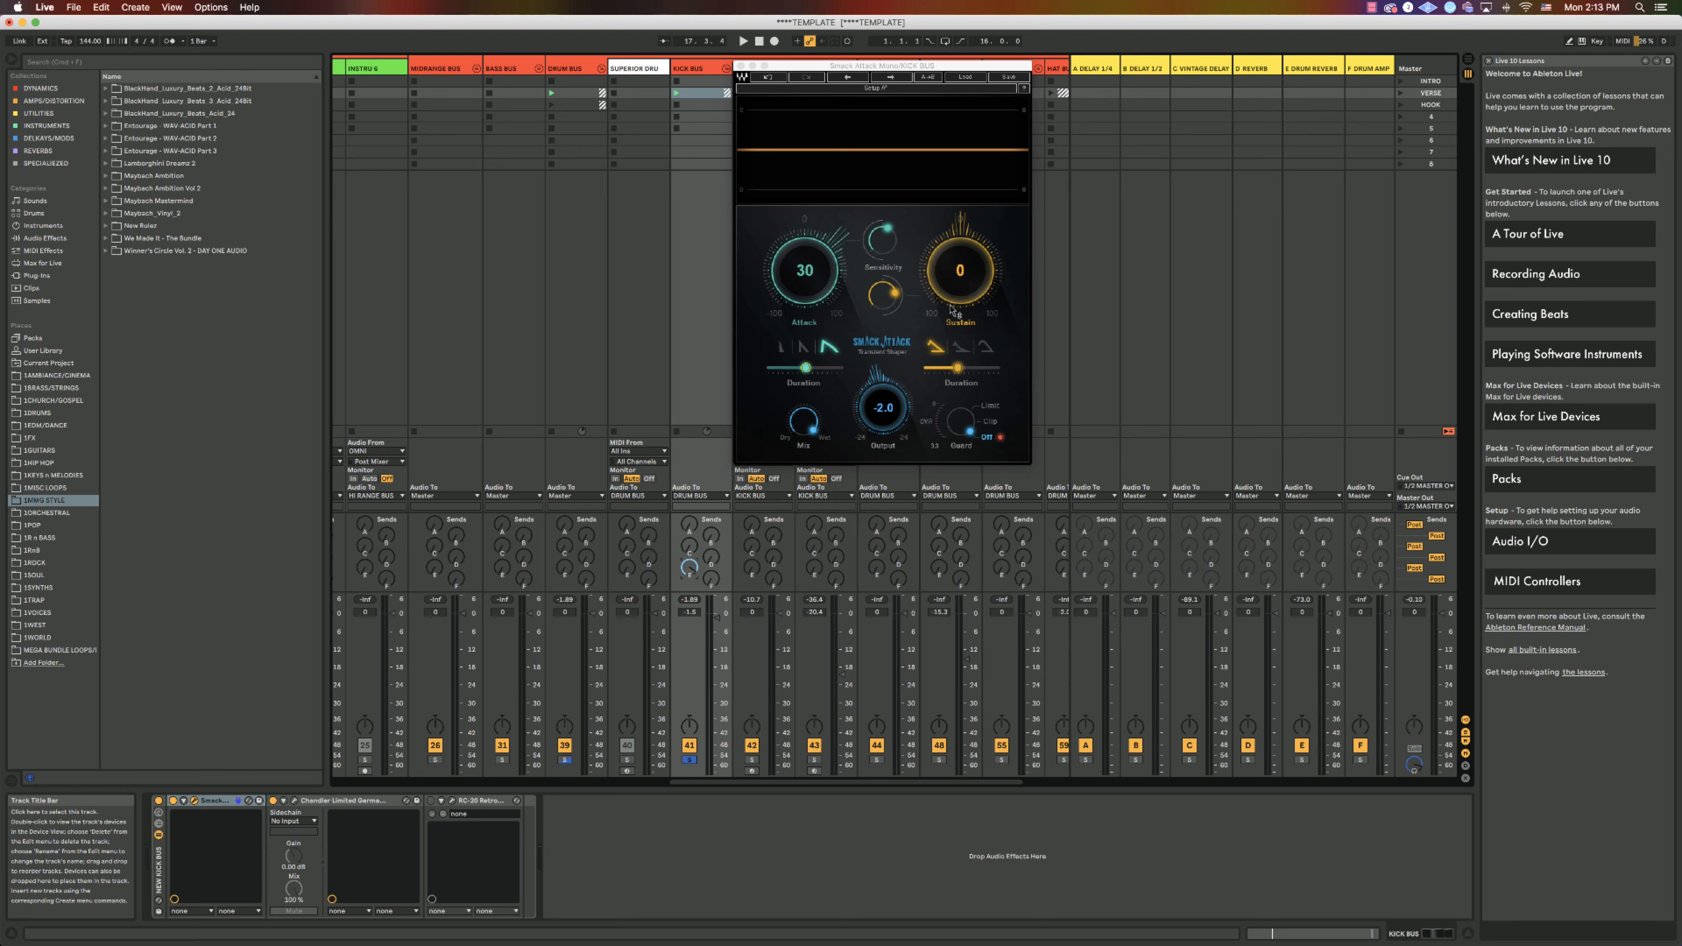
pyautogui.click(743, 41)
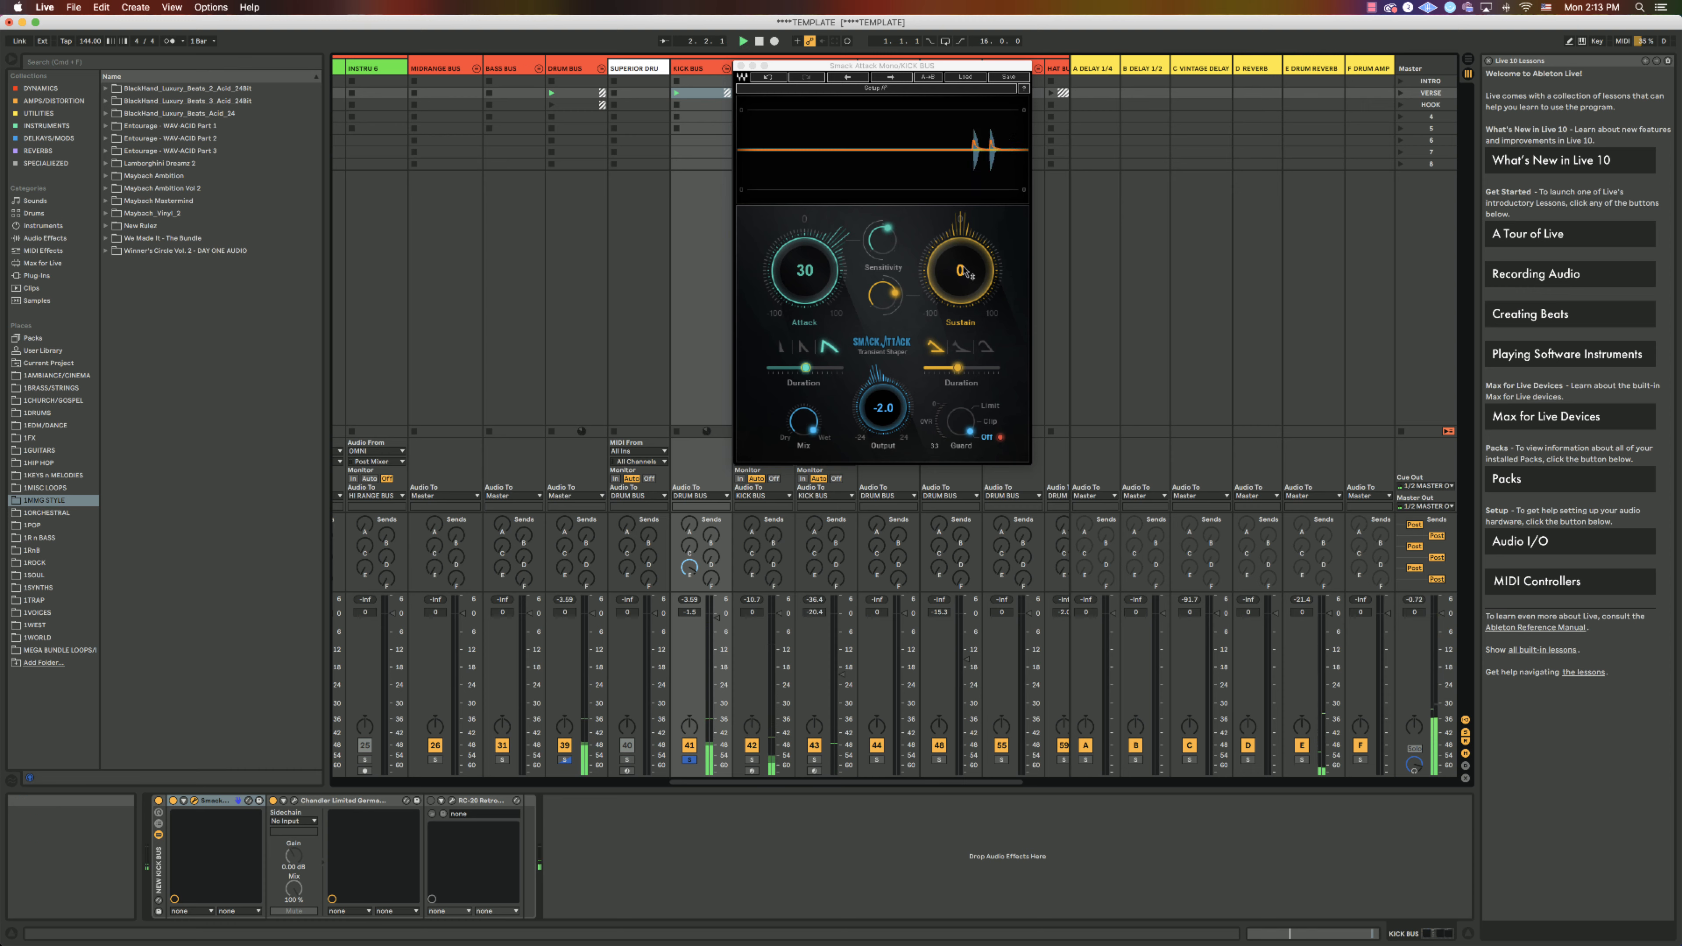
# - Audition the Sustain amount at -100 and 68, return it to 2, and stop playback
pyautogui.moveTo(966, 272); pyautogui.dragTo(965, 398)
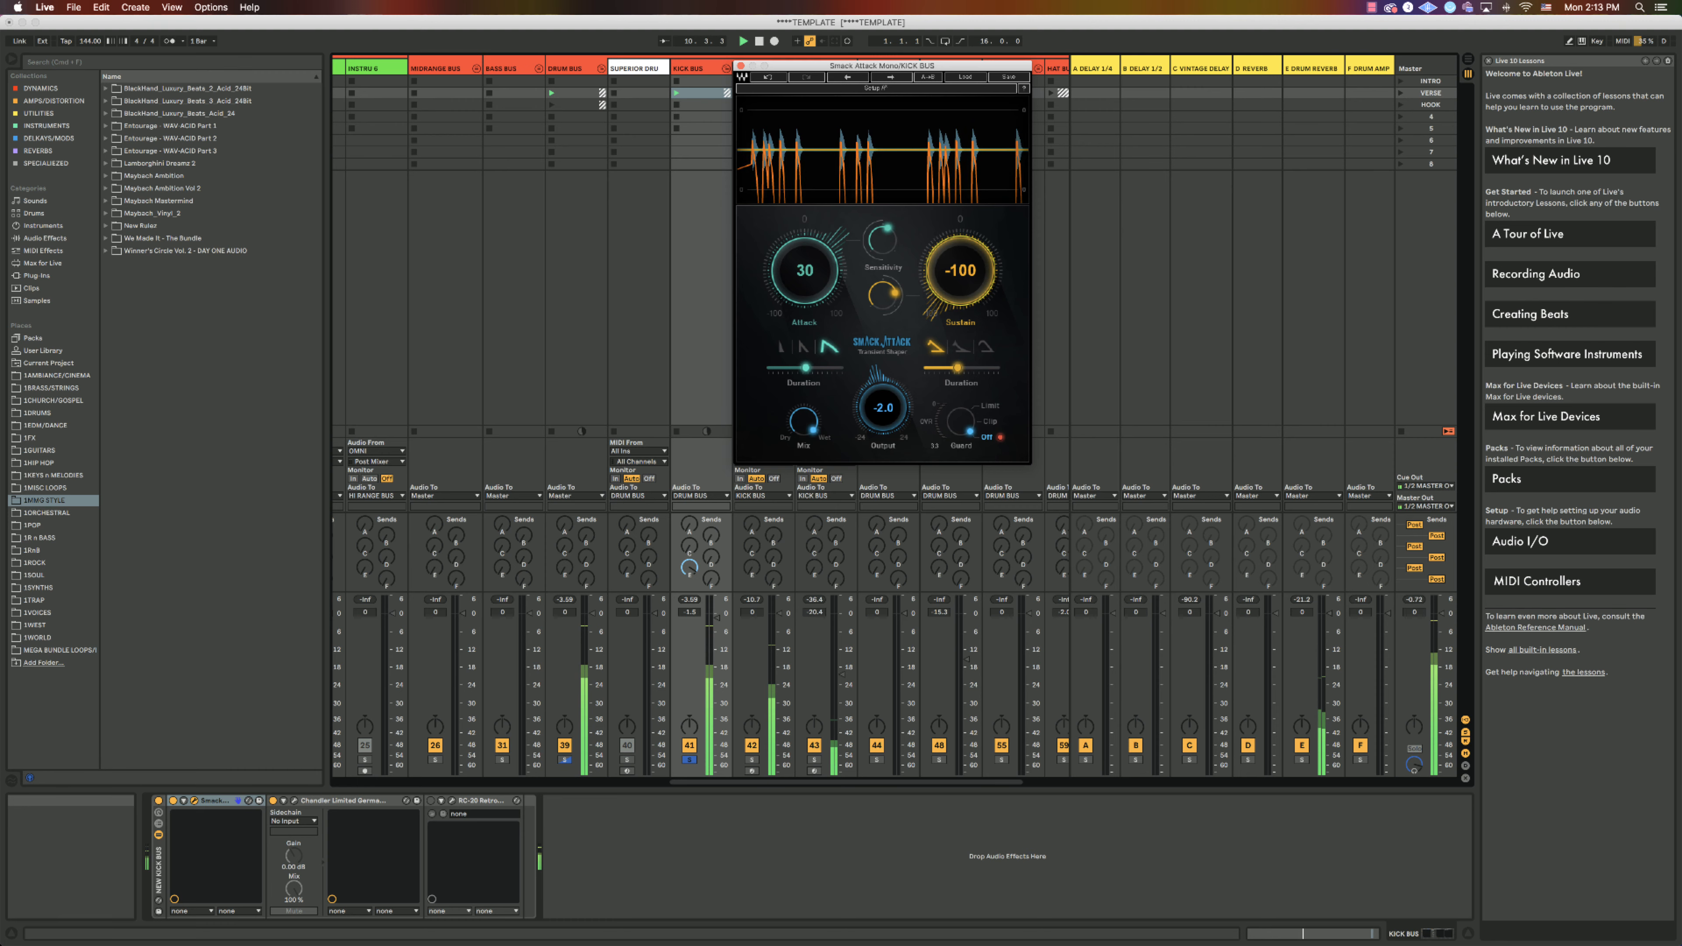
pyautogui.moveTo(960, 270); pyautogui.dragTo(960, 172)
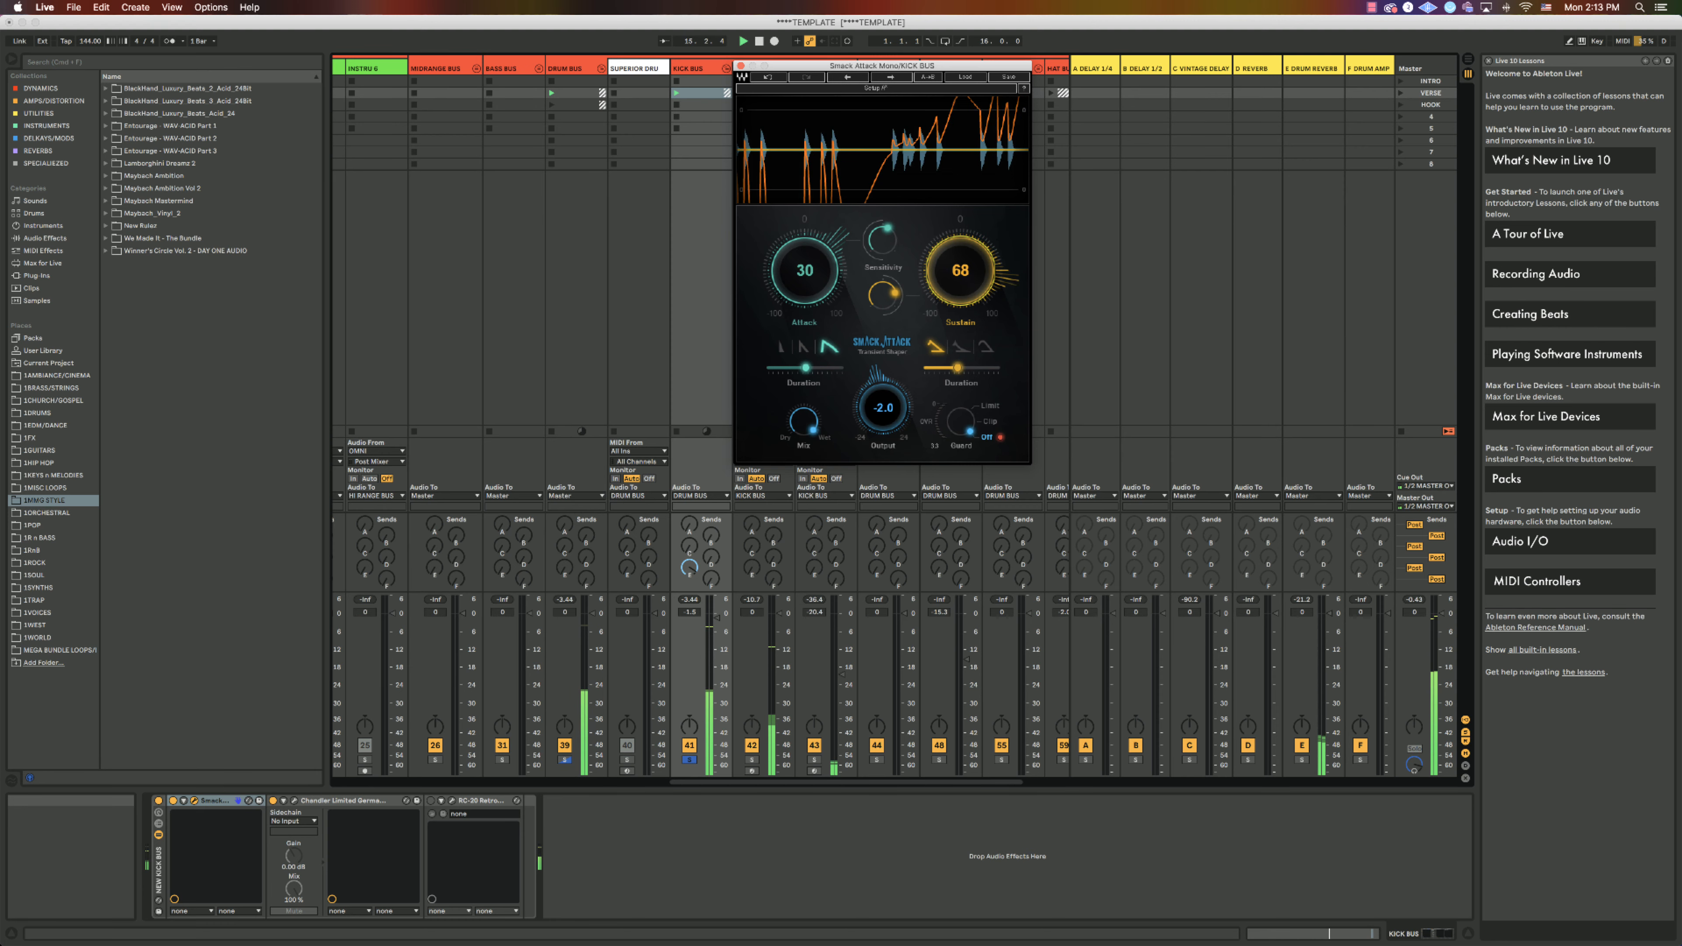
pyautogui.moveTo(969, 292); pyautogui.dragTo(961, 323)
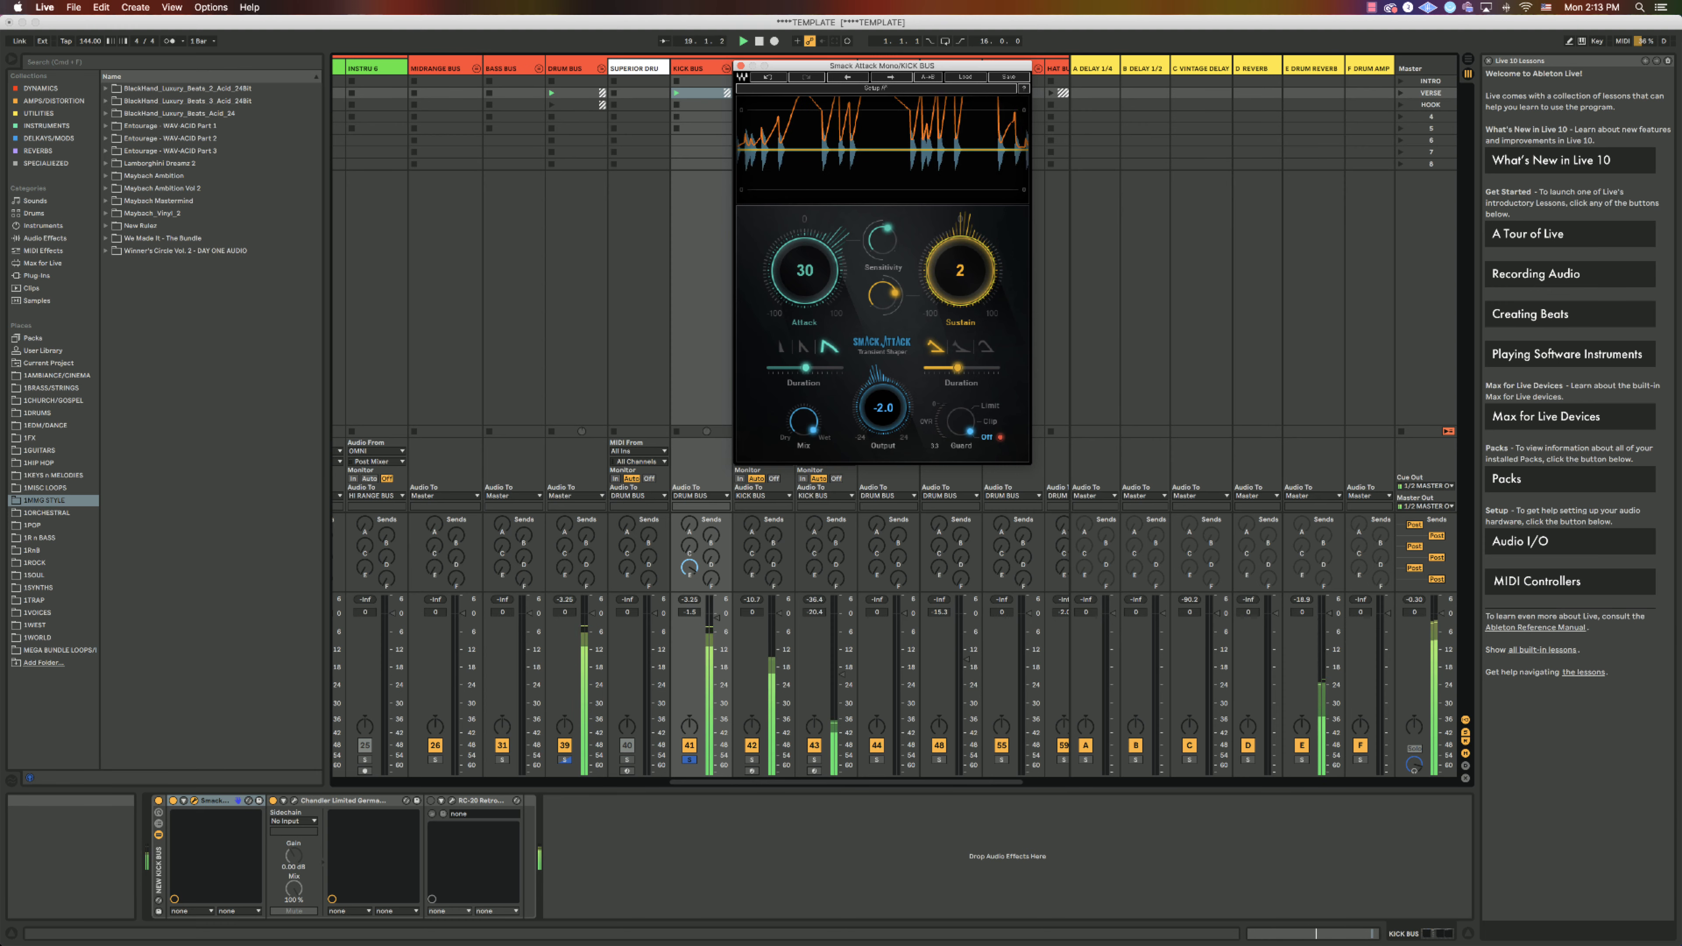
pyautogui.click(759, 41)
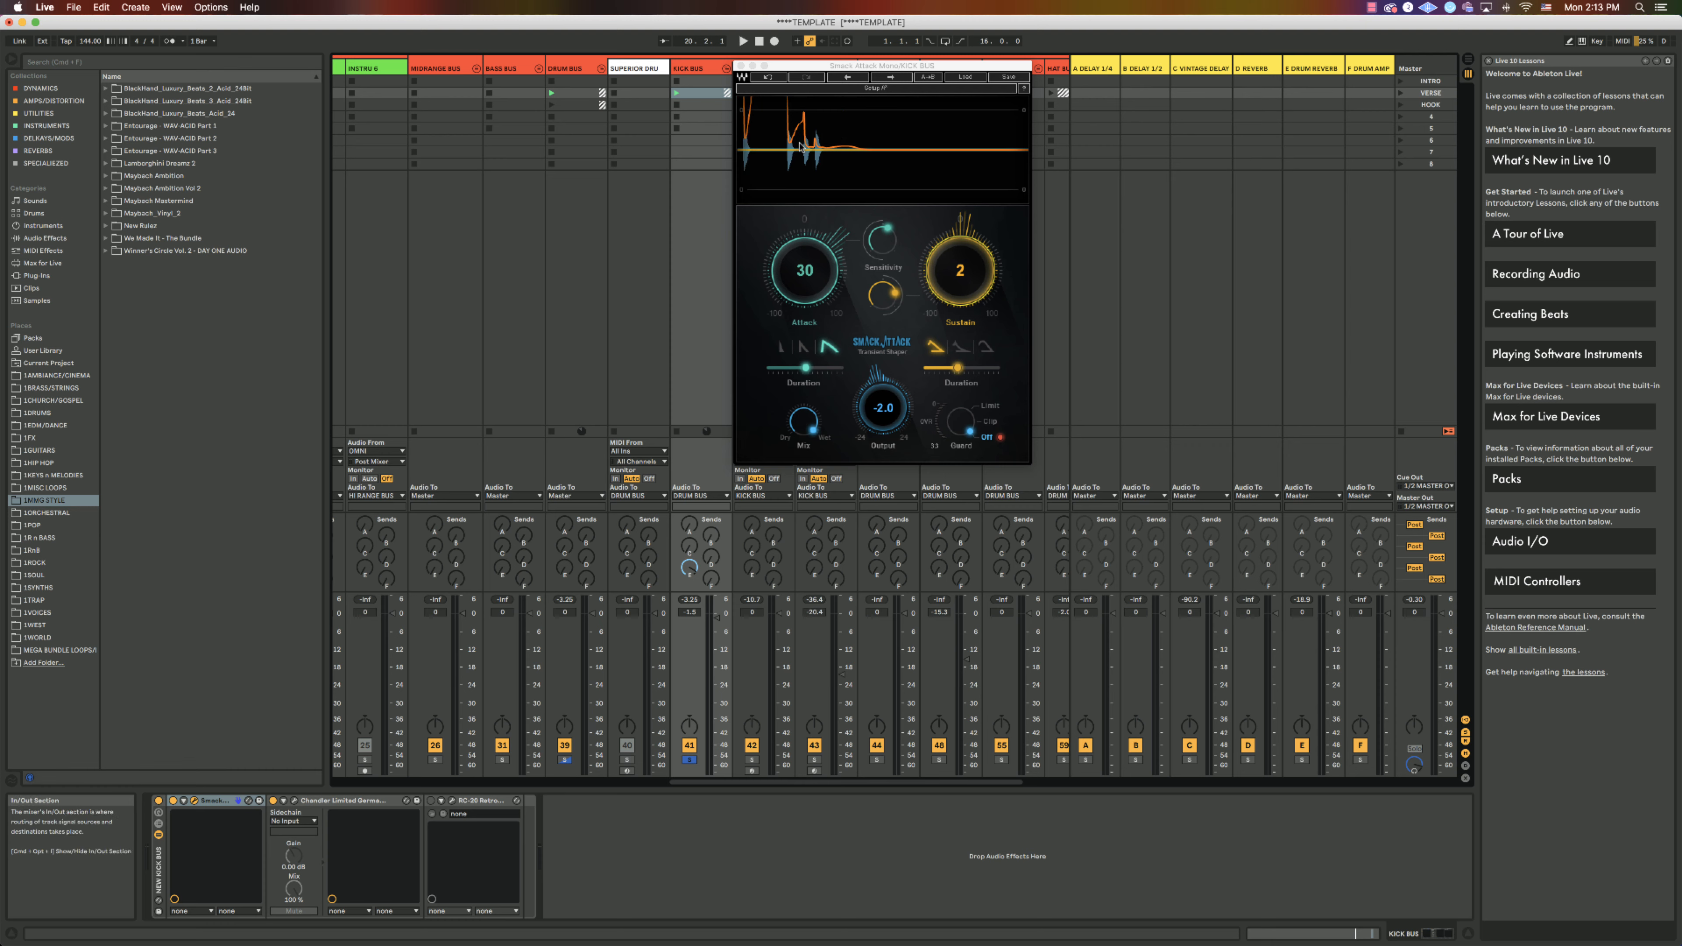
# - Play the kick bus with Sustain set to -7 and audition the second and third sustain shapes
pyautogui.click(744, 41)
pyautogui.moveTo(949, 282); pyautogui.dragTo(952, 306)
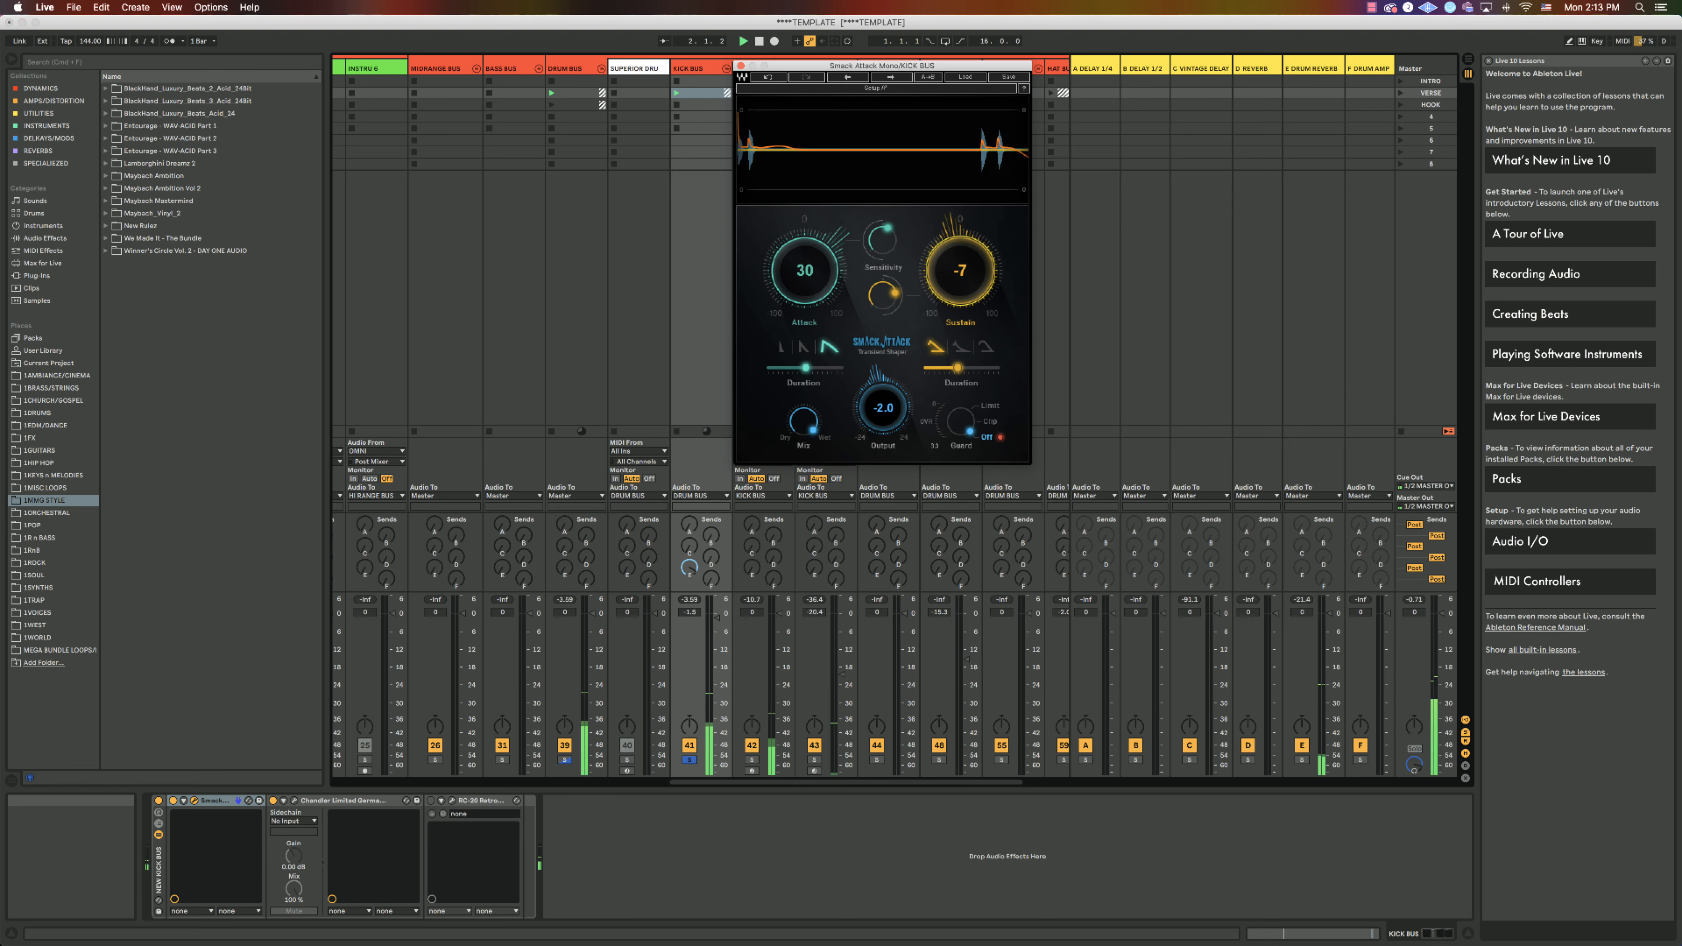
pyautogui.click(959, 347)
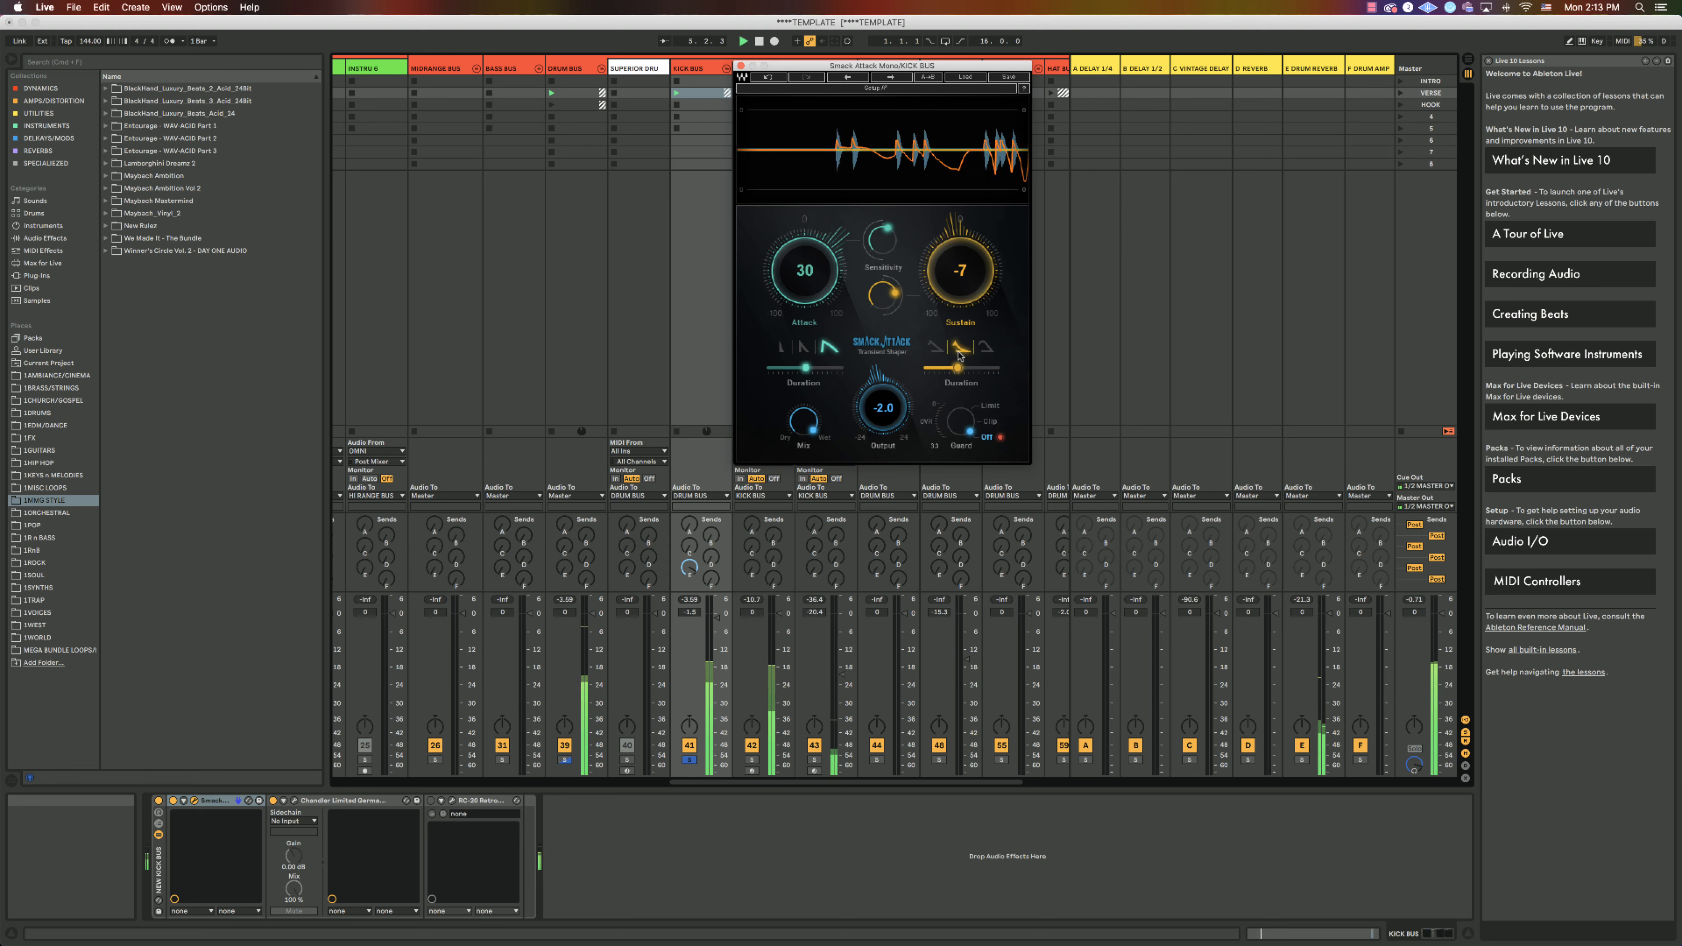
pyautogui.click(986, 347)
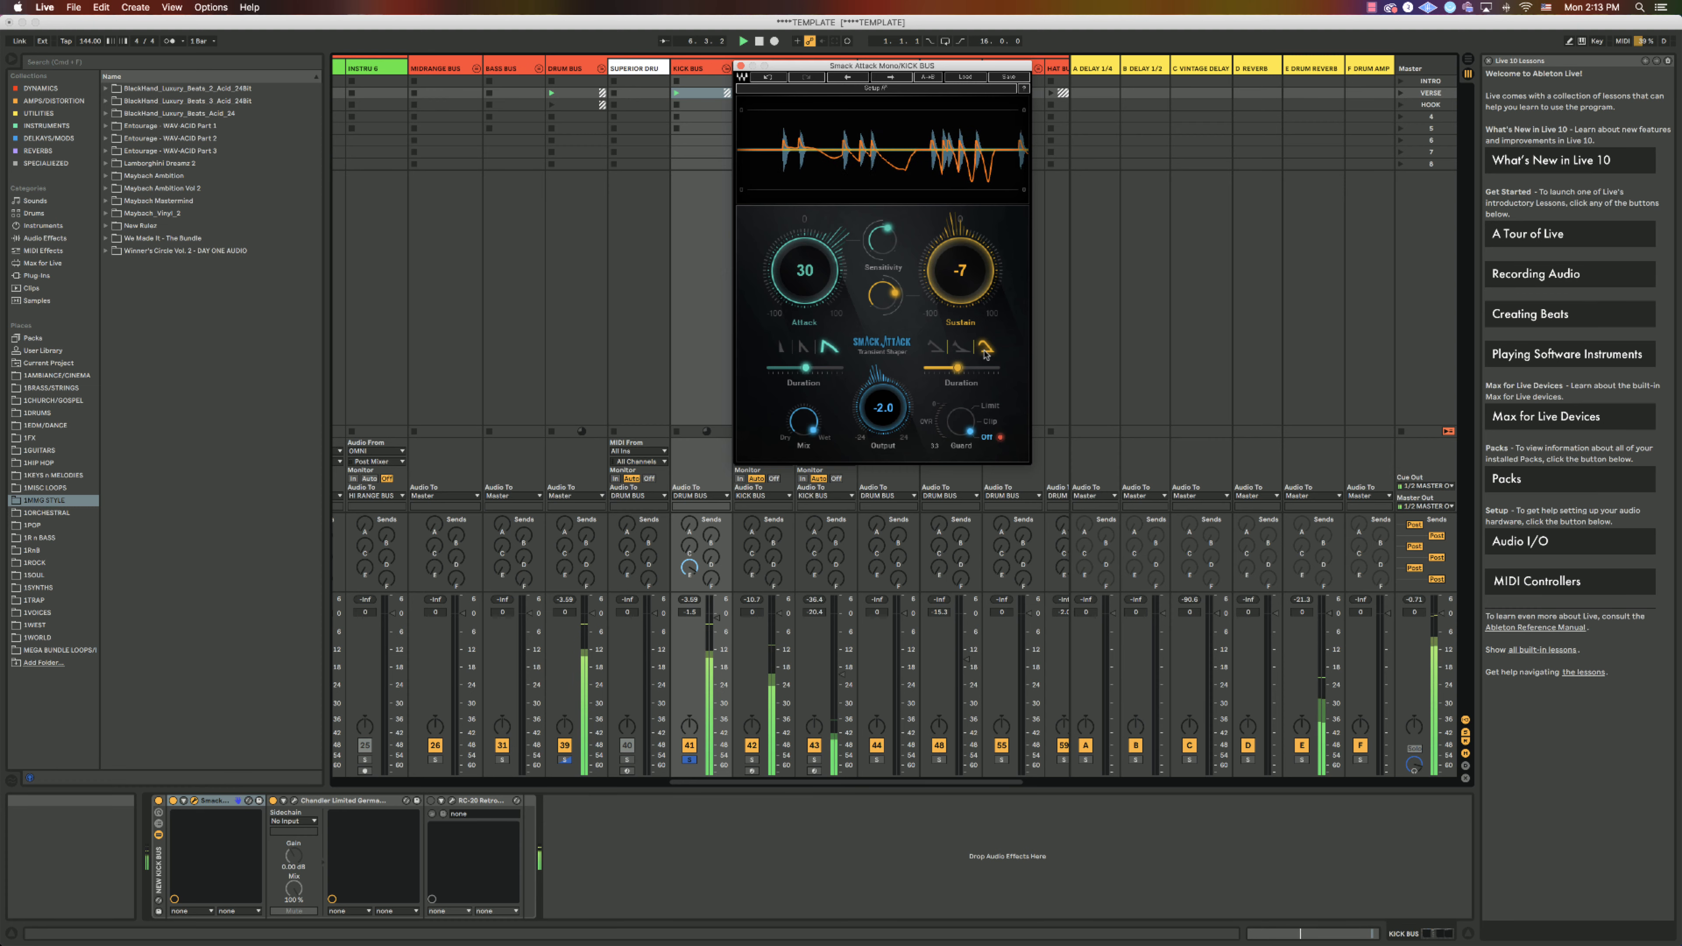
# - Set Sustain to -72 and switch the sustain shape to the second and back to the first
pyautogui.moveTo(960, 270); pyautogui.dragTo(960, 309)
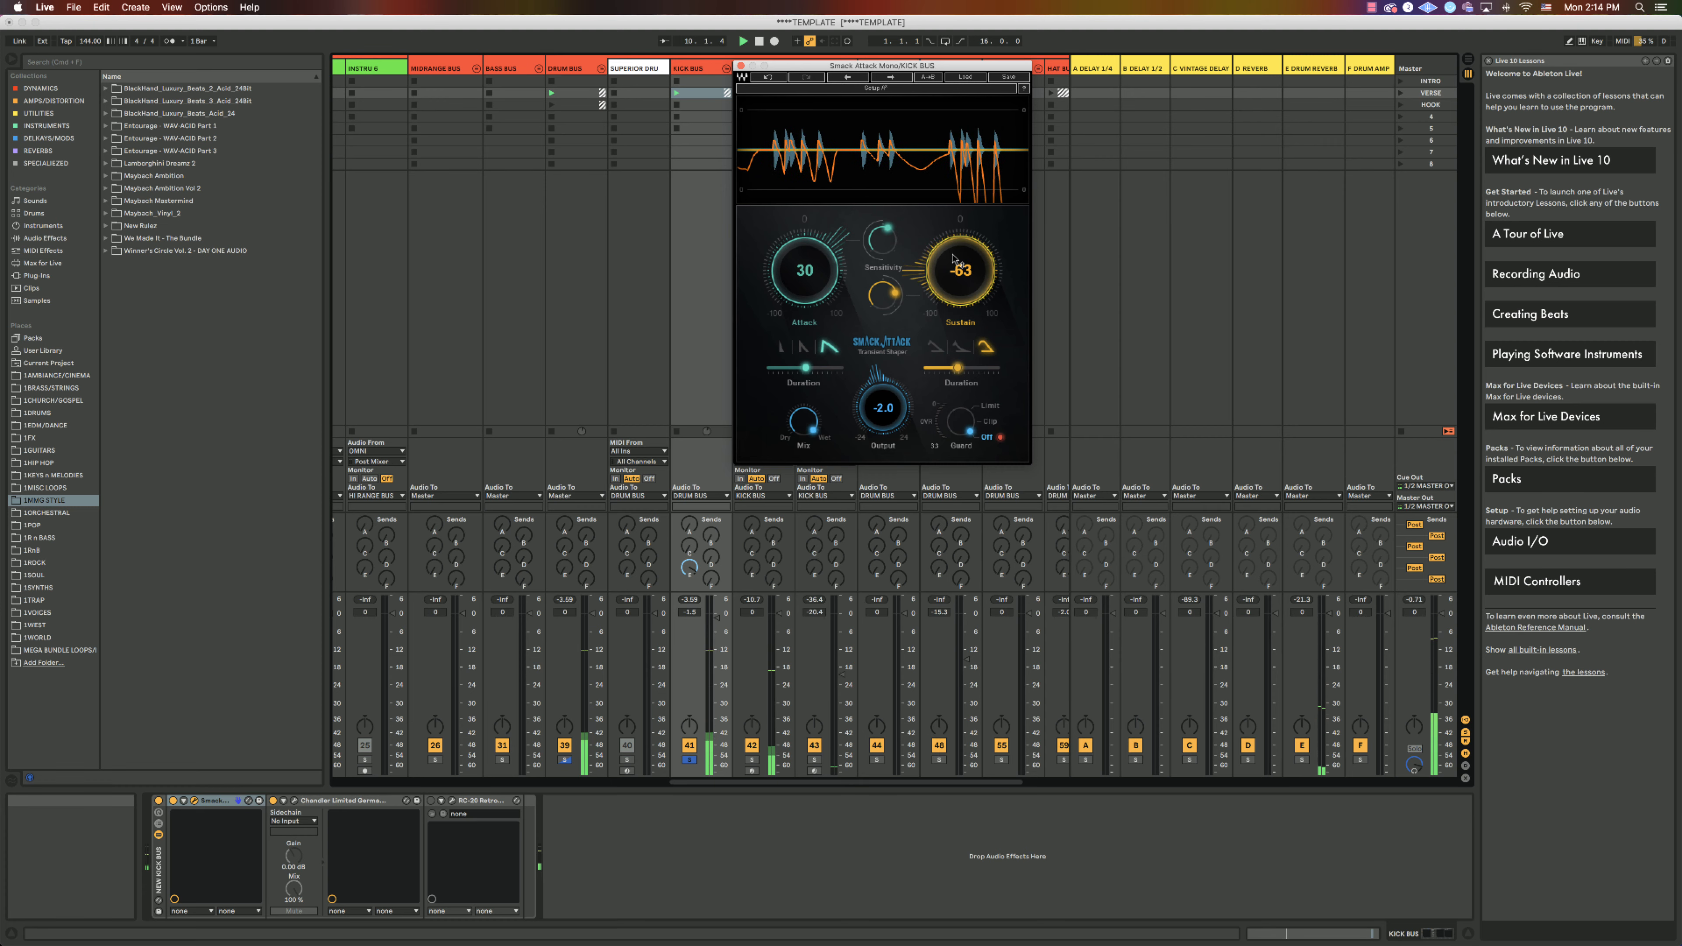
pyautogui.click(961, 351)
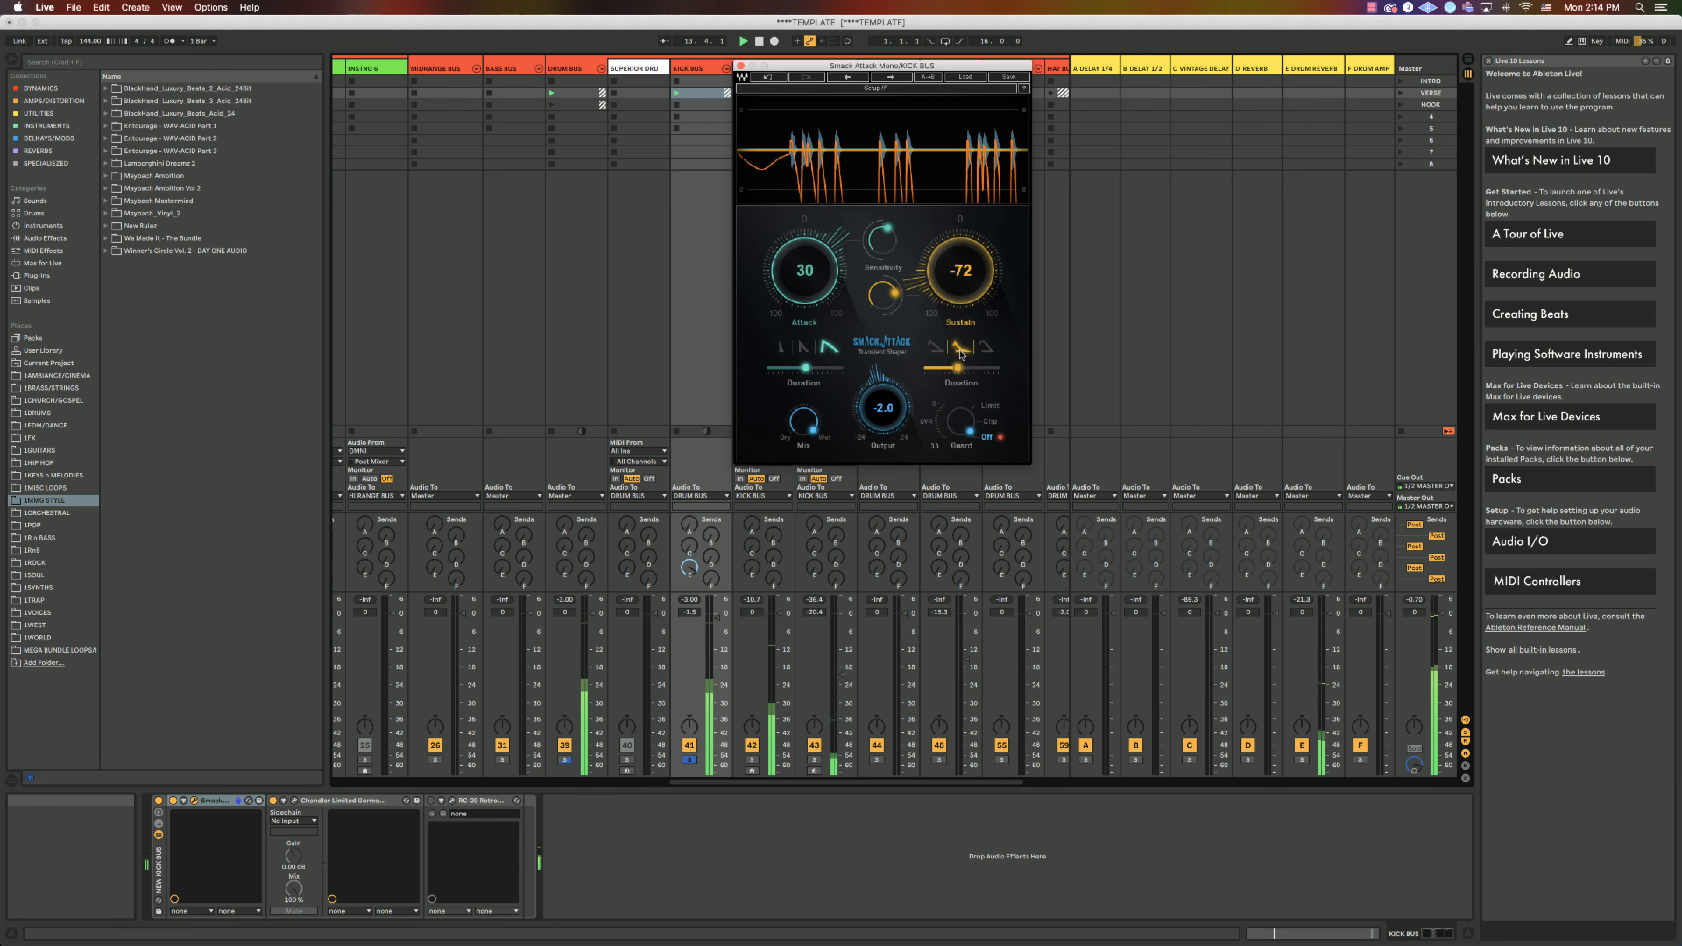
pyautogui.click(936, 349)
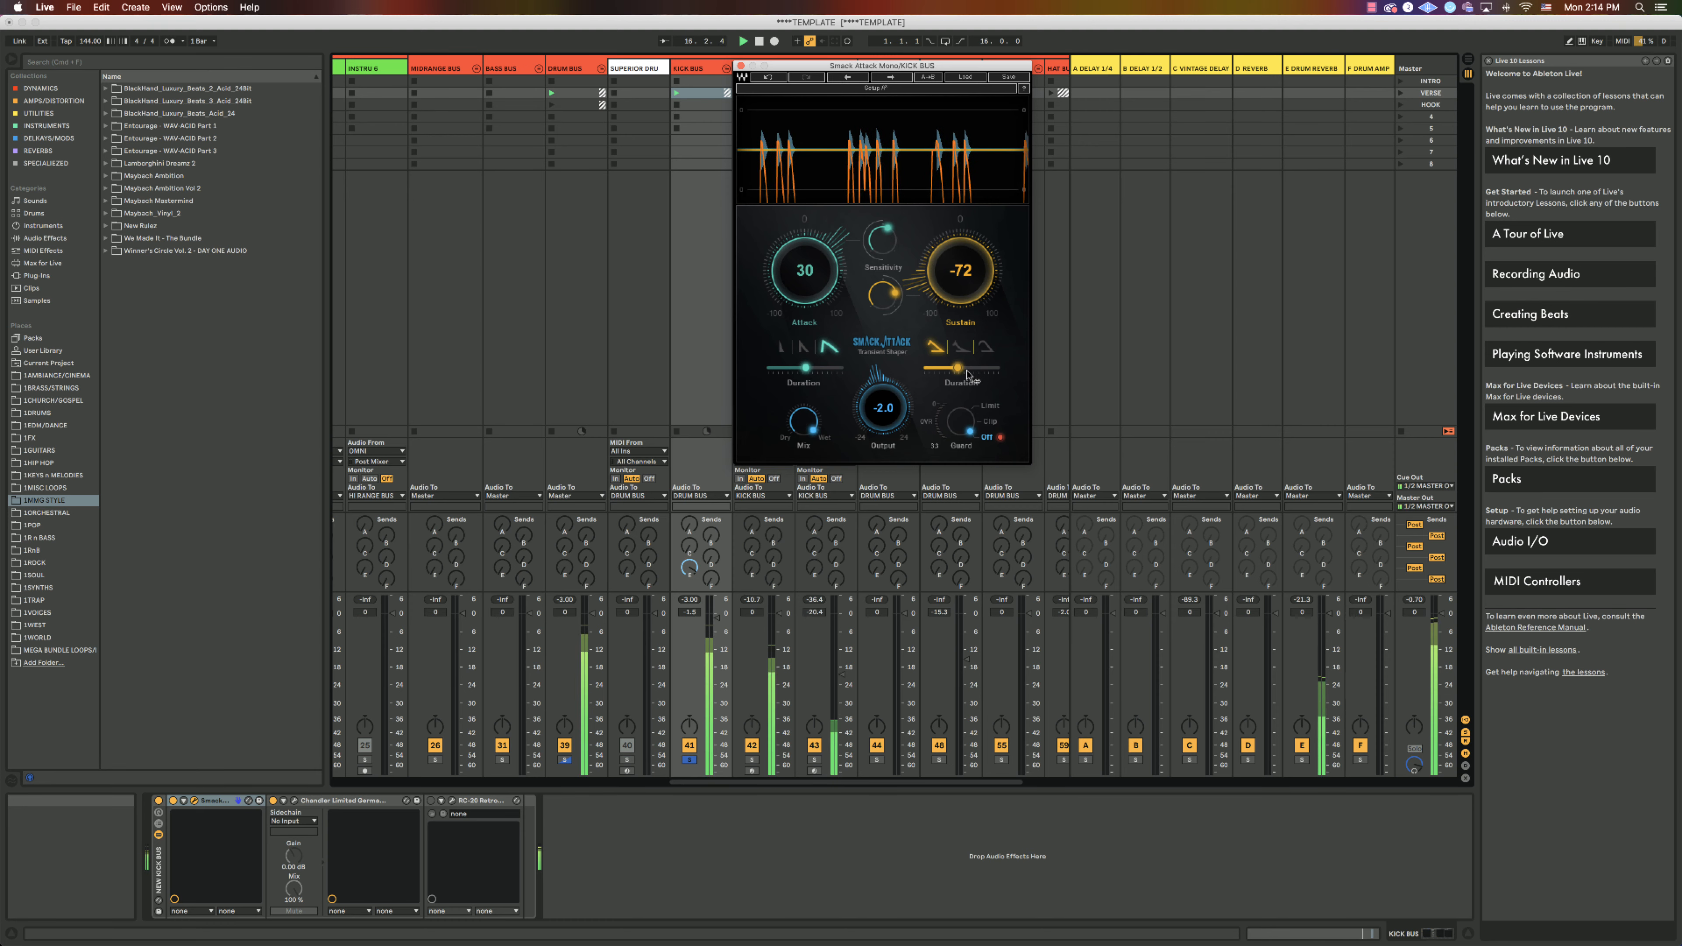
# - Restart playback from the beginning, lengthen Smack Attack's sustain Duration, and set Sustain to -50
pyautogui.click(760, 44)
pyautogui.click(760, 45)
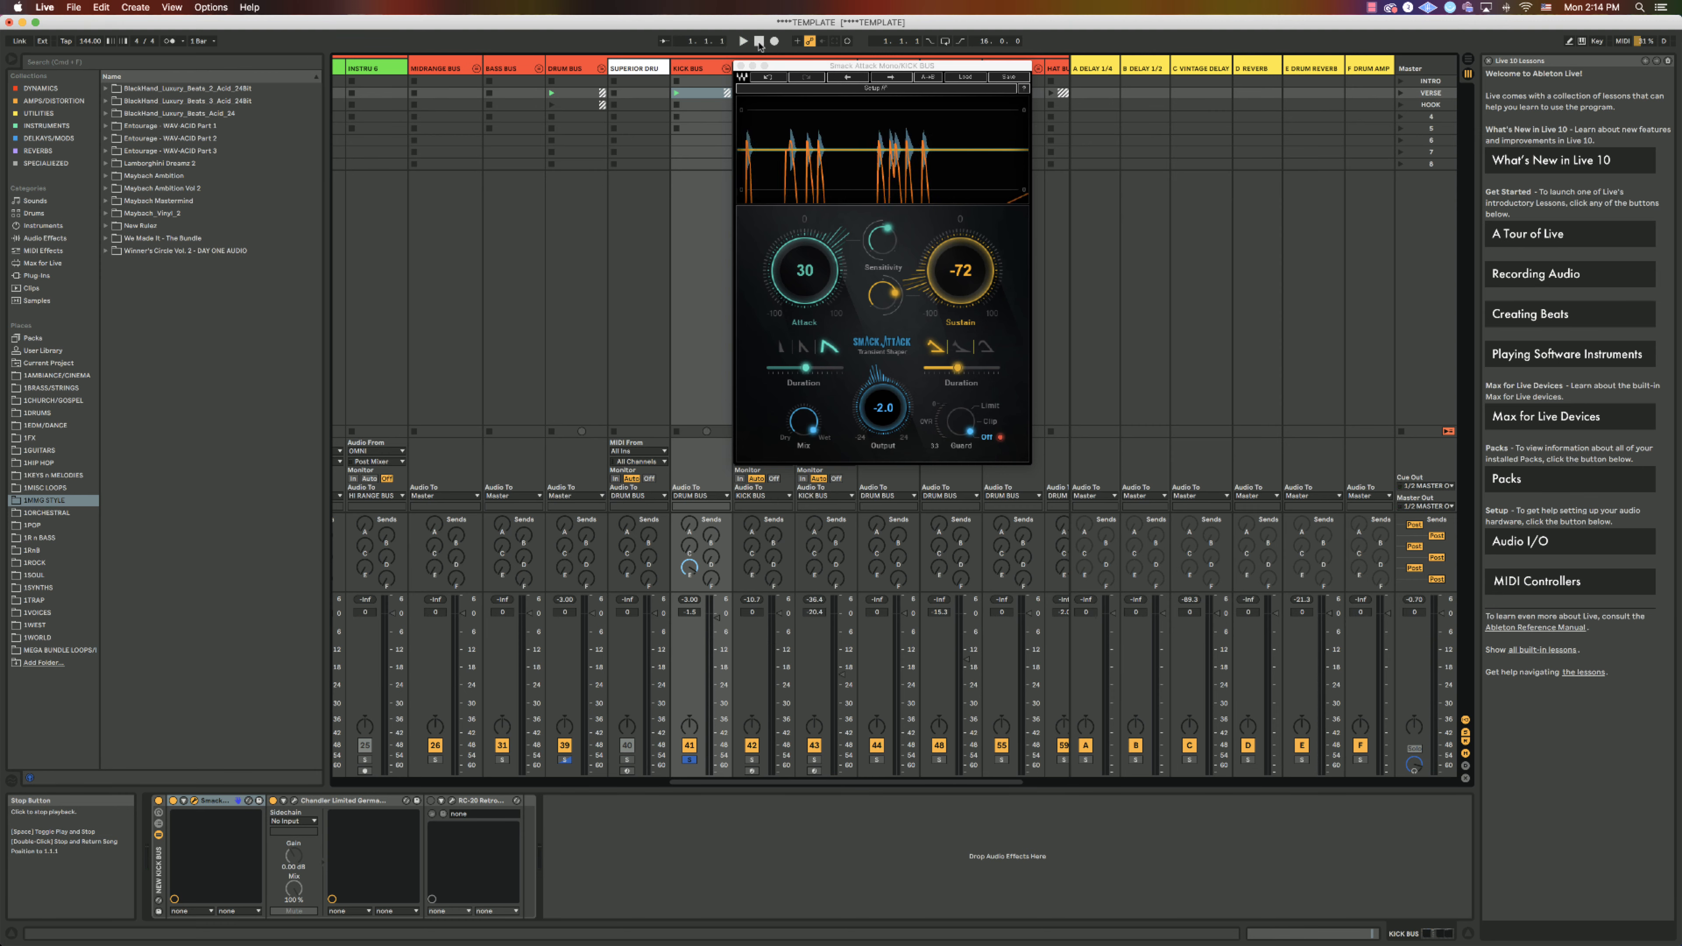
pyautogui.click(744, 42)
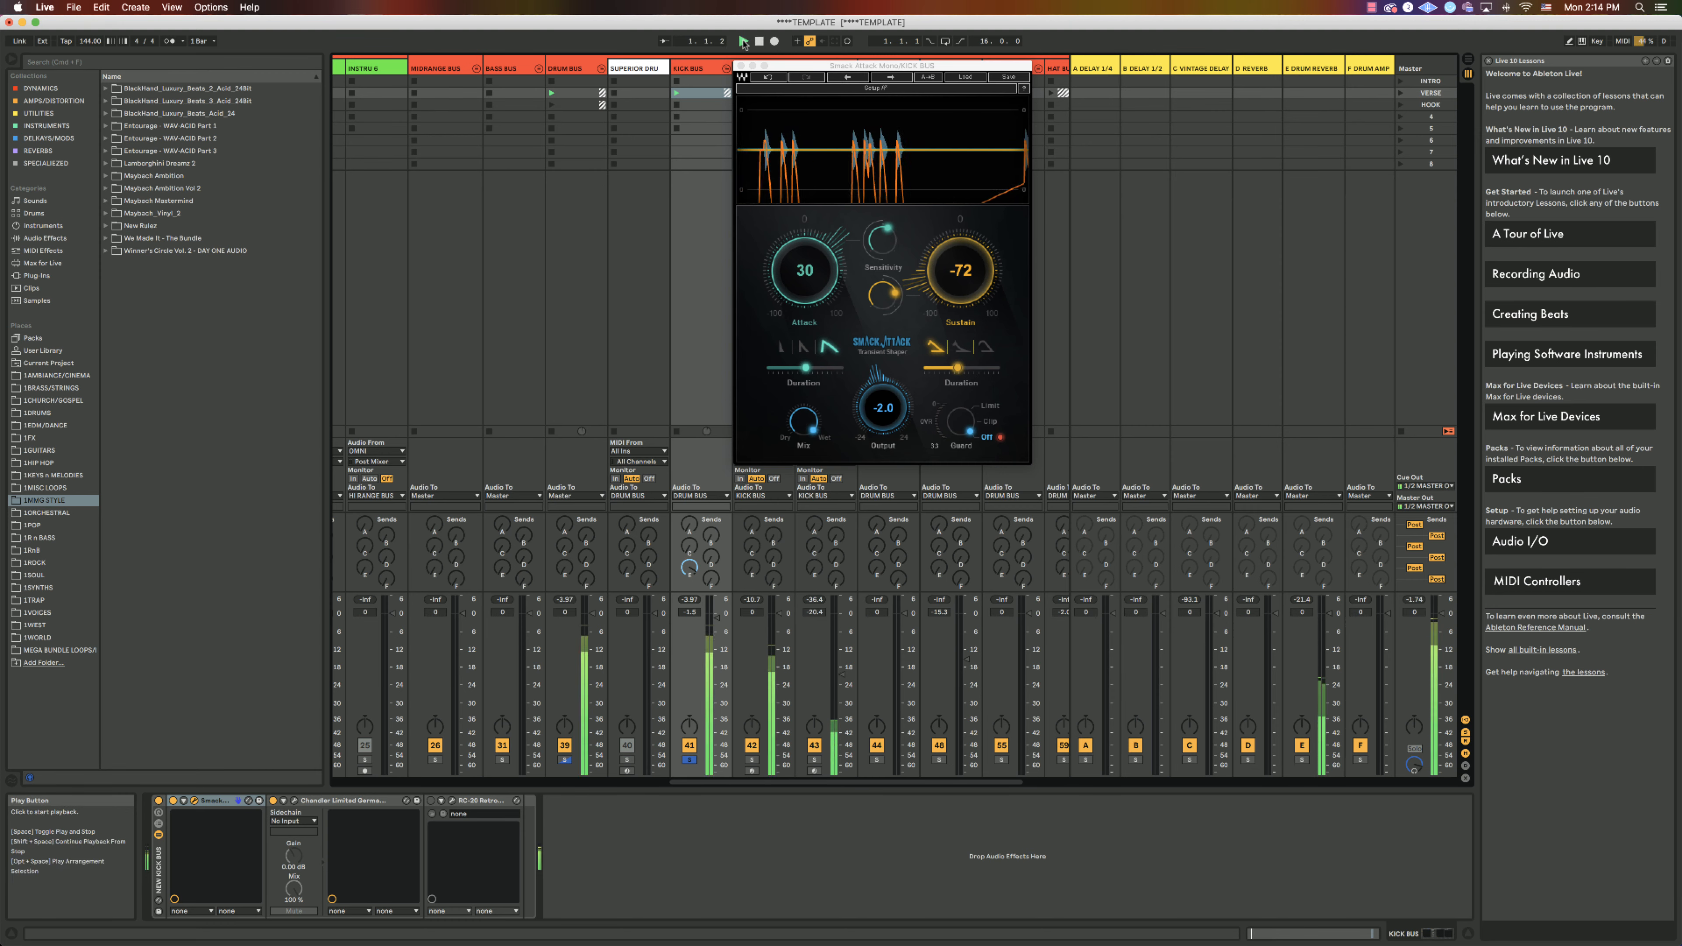
pyautogui.click(957, 369)
pyautogui.moveTo(957, 369); pyautogui.dragTo(985, 368)
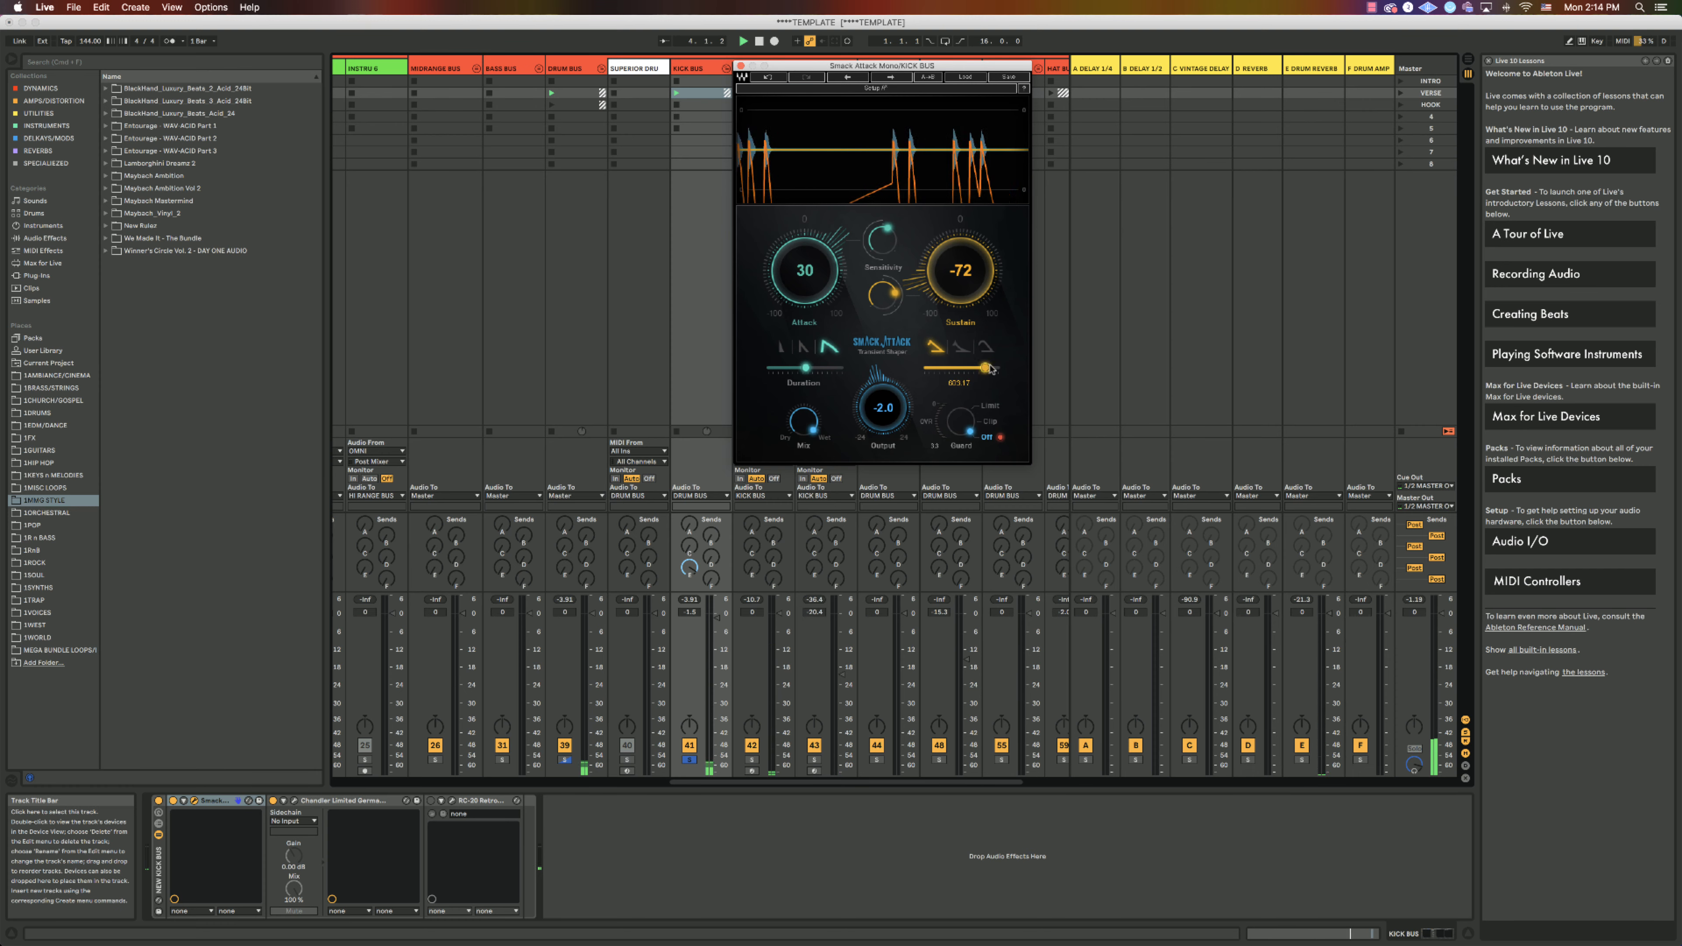
pyautogui.moveTo(954, 276); pyautogui.dragTo(954, 270)
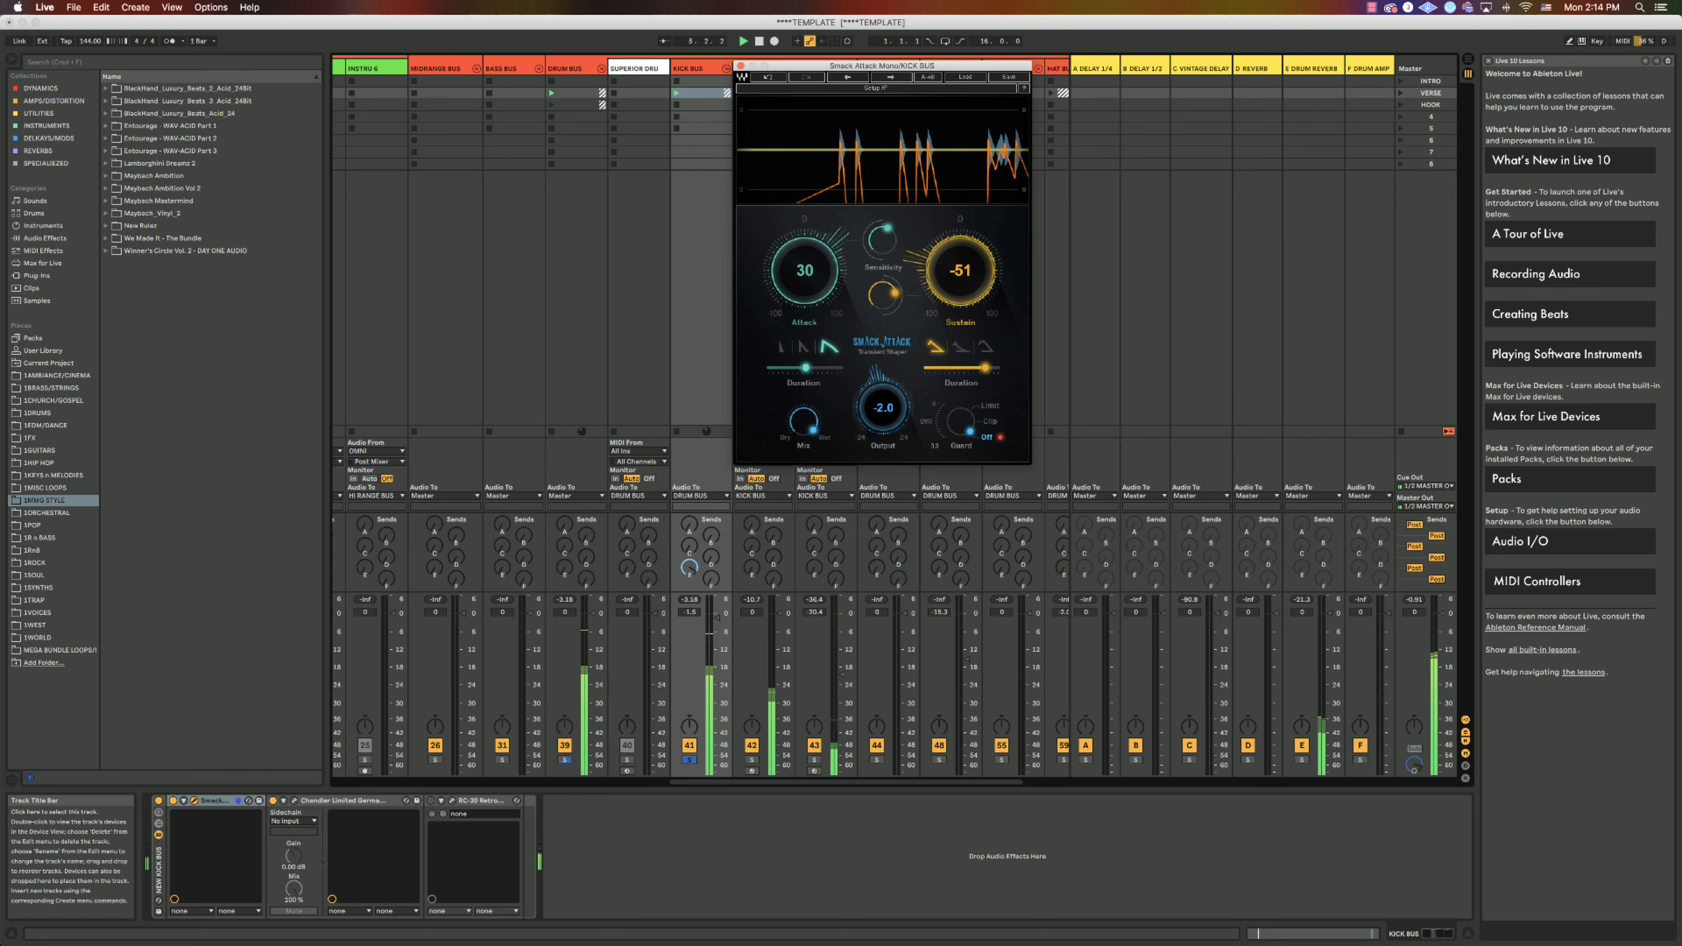
# - Audition the second and third sustain shapes and shorten the sustain Duration to about 37
pyautogui.click(961, 346)
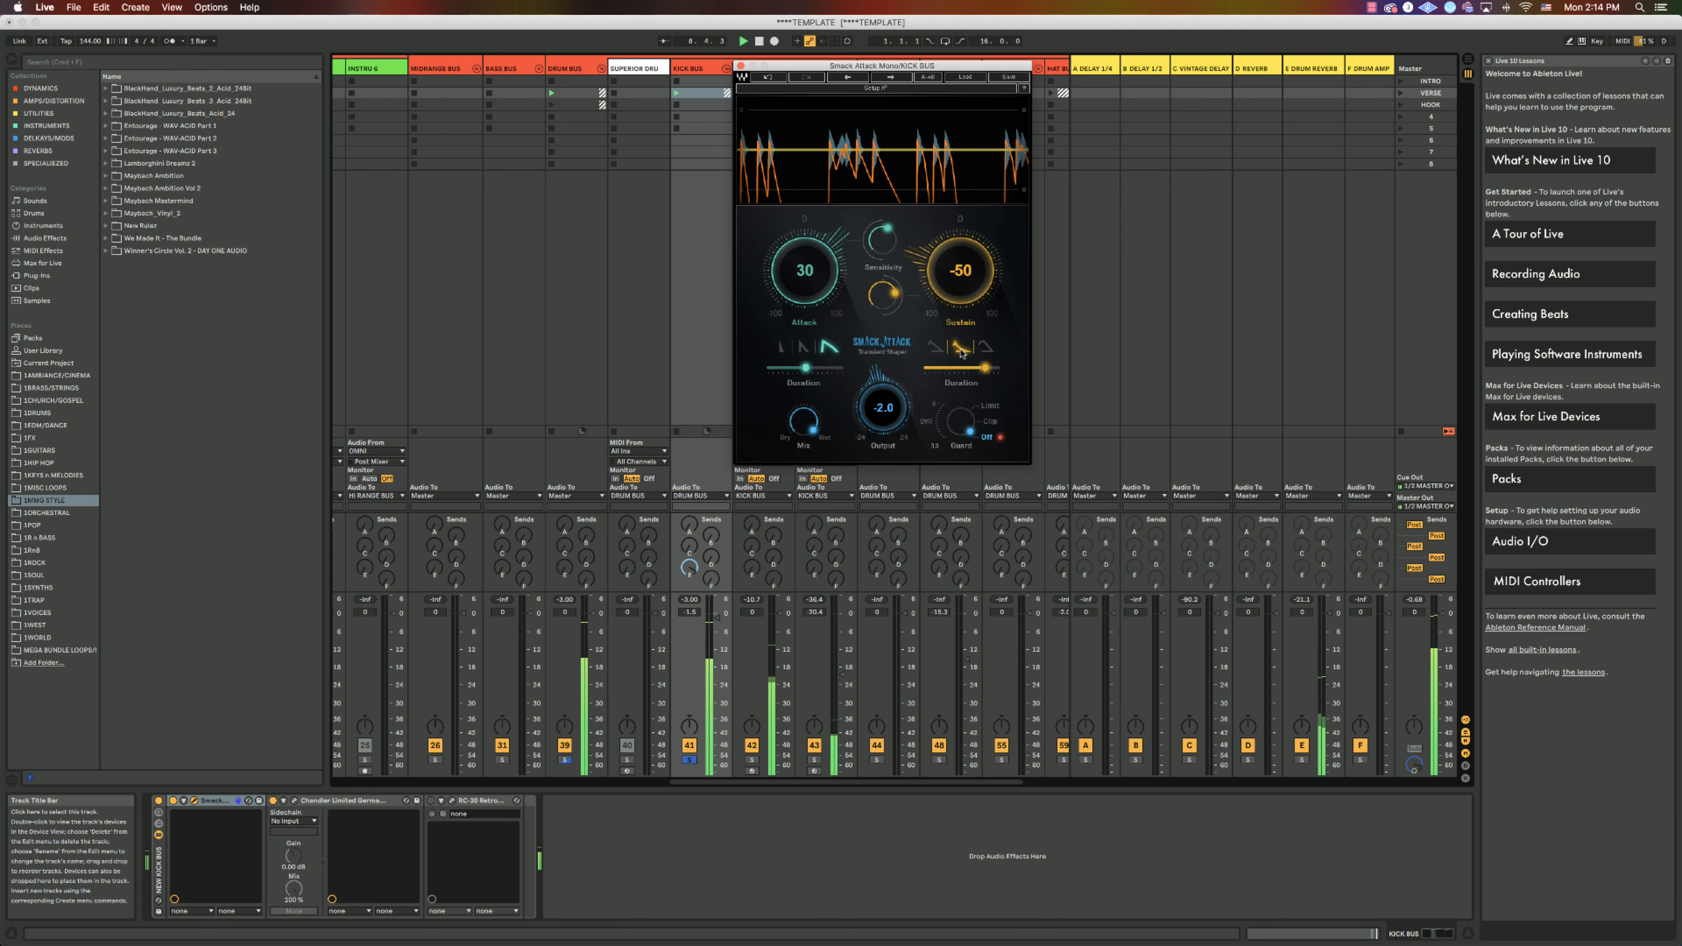
pyautogui.click(985, 348)
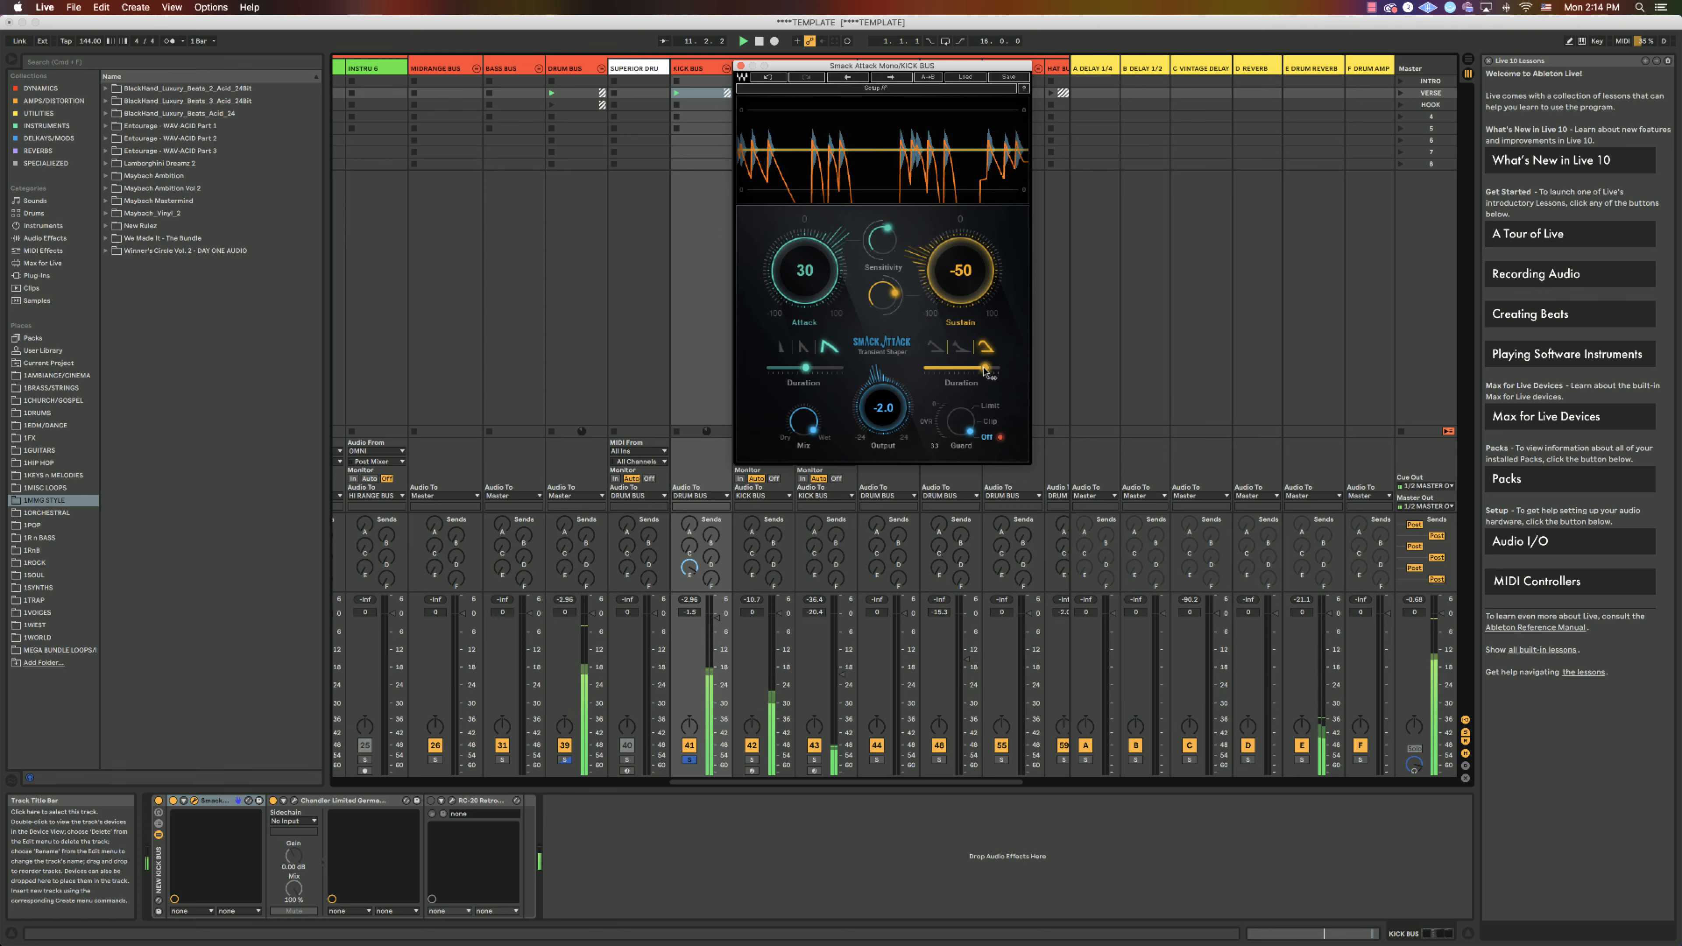
pyautogui.moveTo(986, 369); pyautogui.dragTo(928, 368)
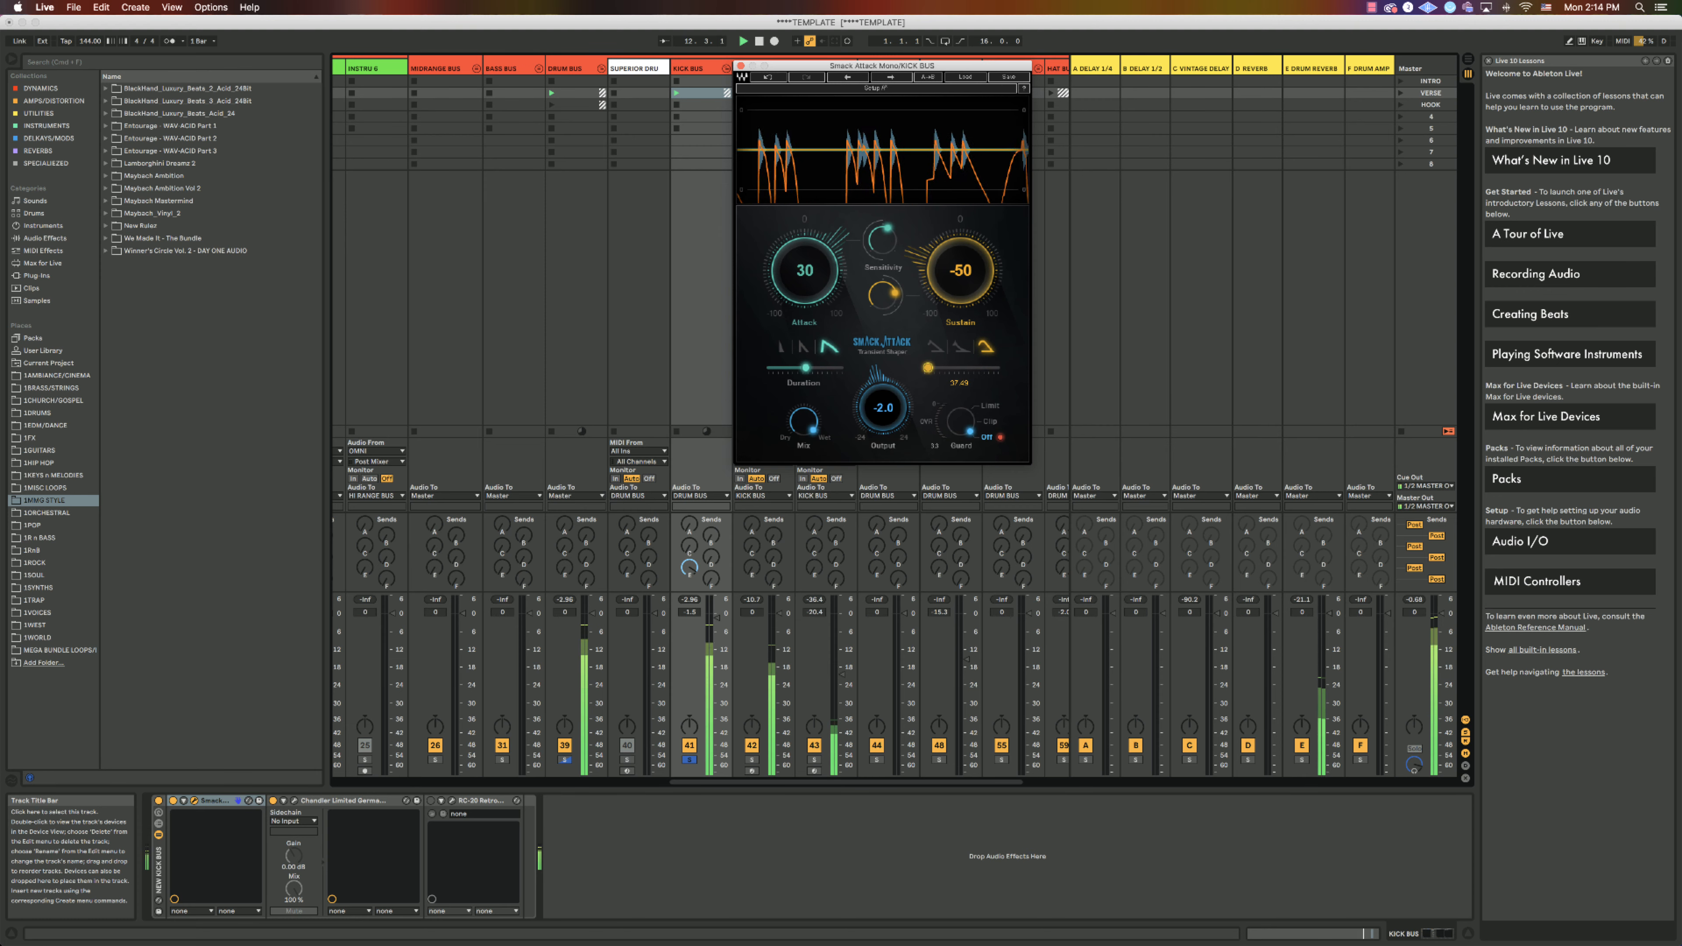
# - Audition the second sustain shape at the short duration, return to the first shape, and stop playback
pyautogui.click(961, 350)
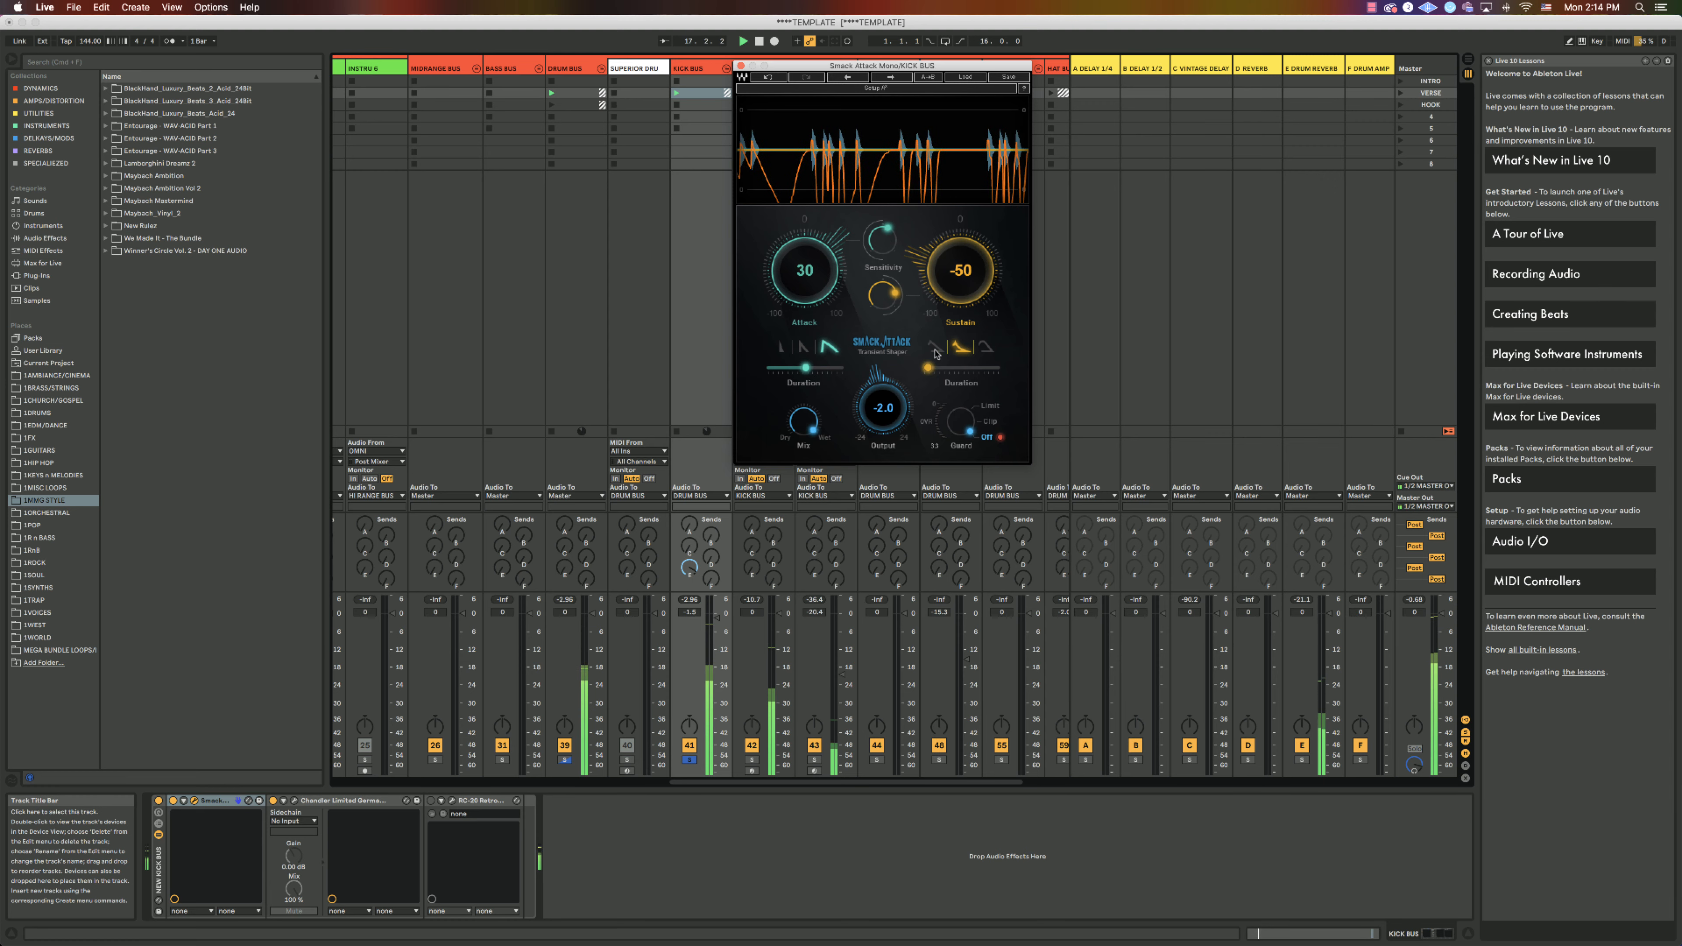
pyautogui.click(935, 349)
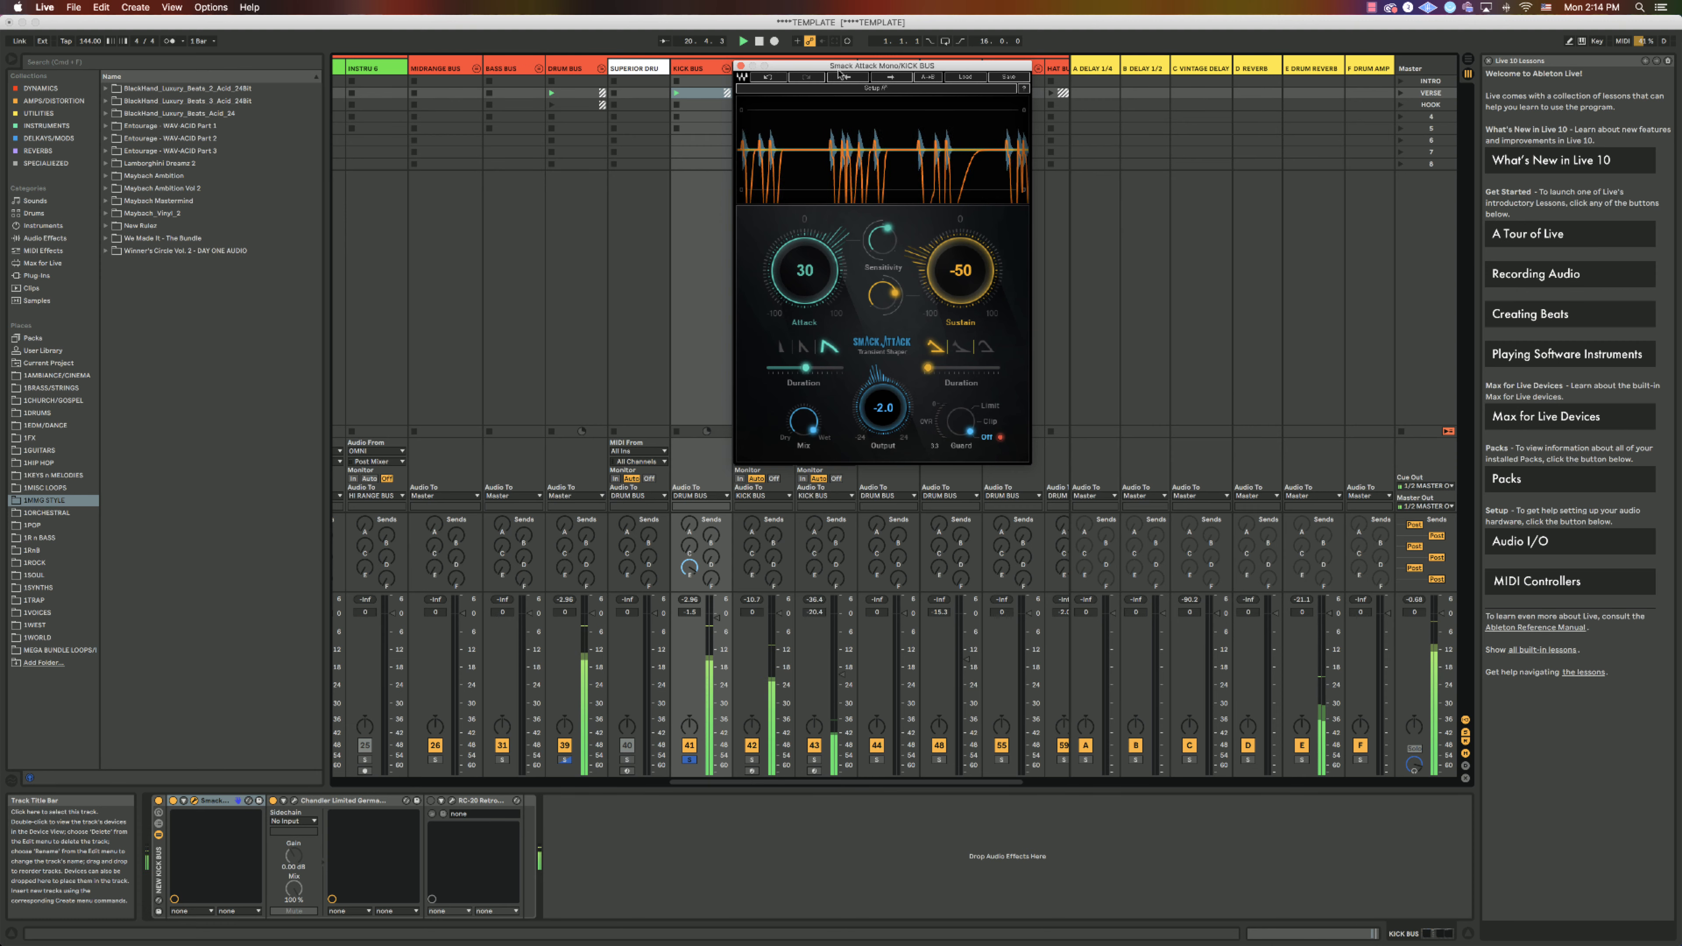
pyautogui.click(760, 43)
pyautogui.click(759, 43)
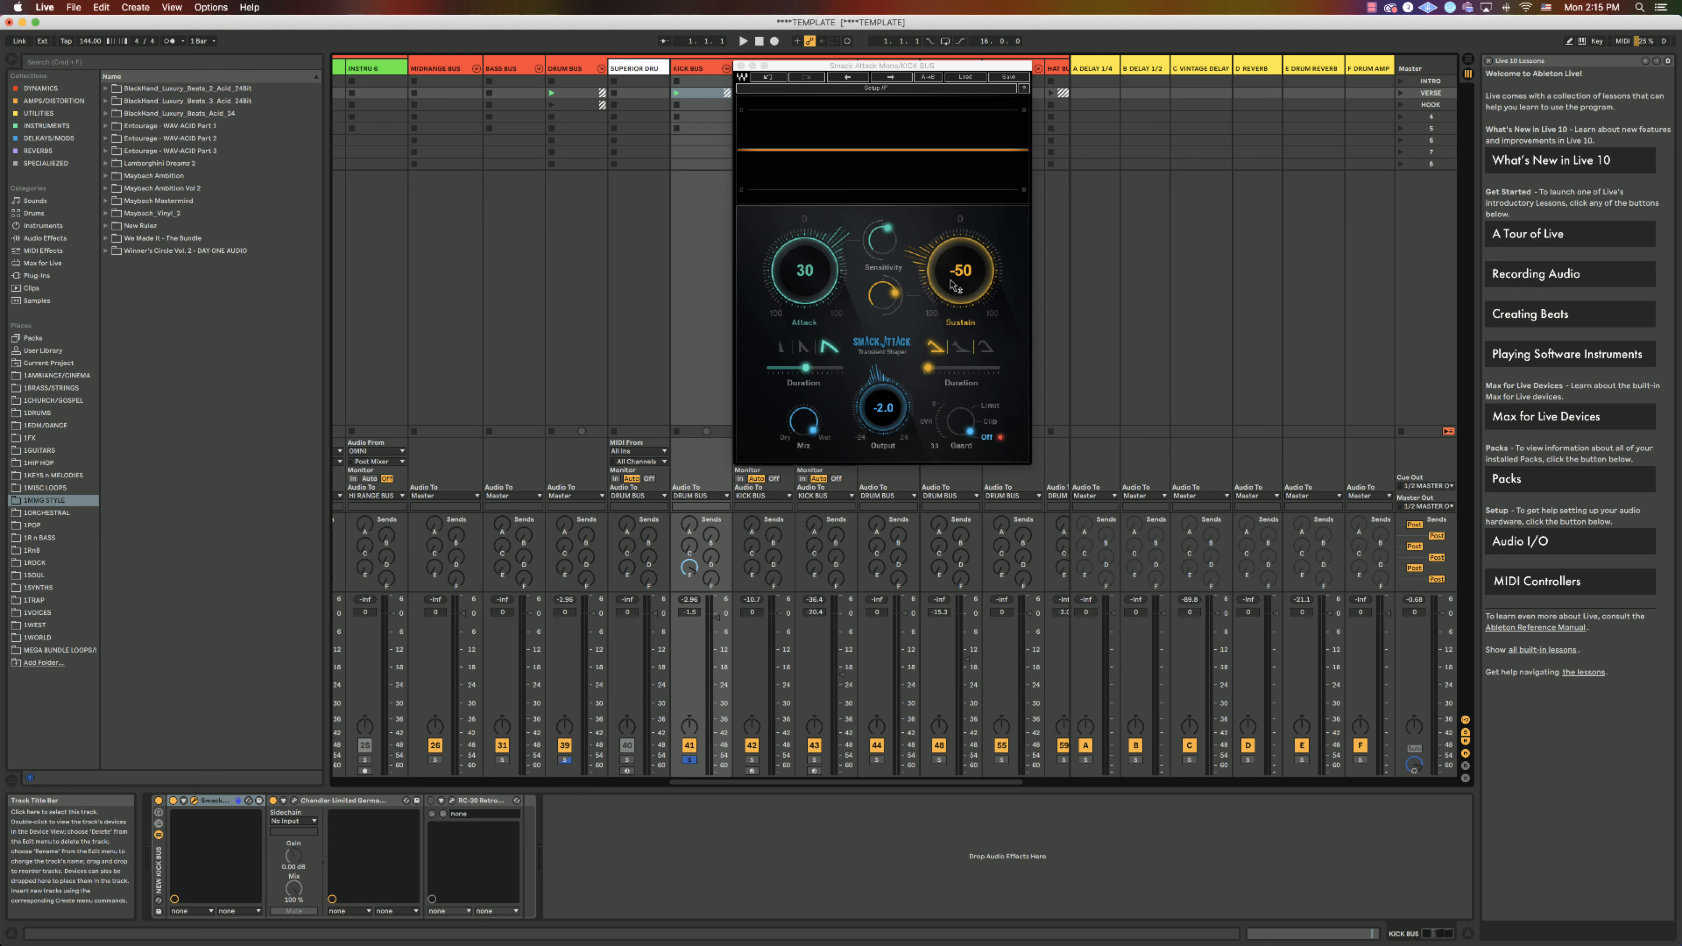
# - Play the kick bus with Attack at 59 and Sustain at -62, lengthen the sustain Duration to mid-range, and lower the Mix
pyautogui.click(743, 41)
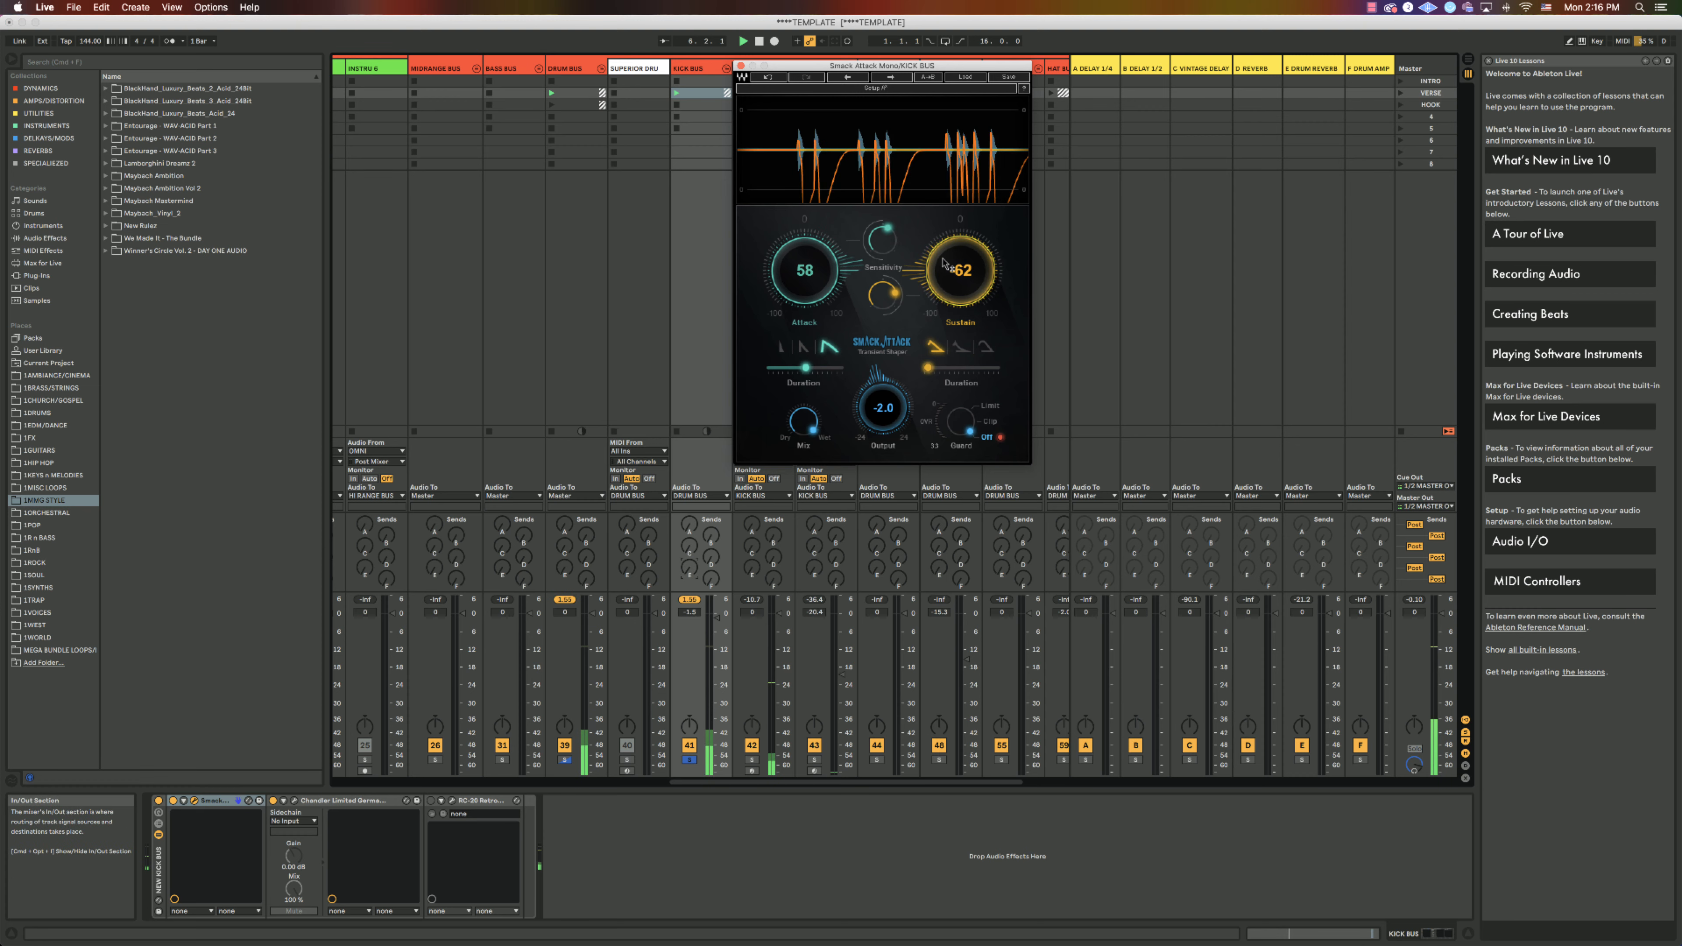
pyautogui.moveTo(805, 270); pyautogui.dragTo(805, 268)
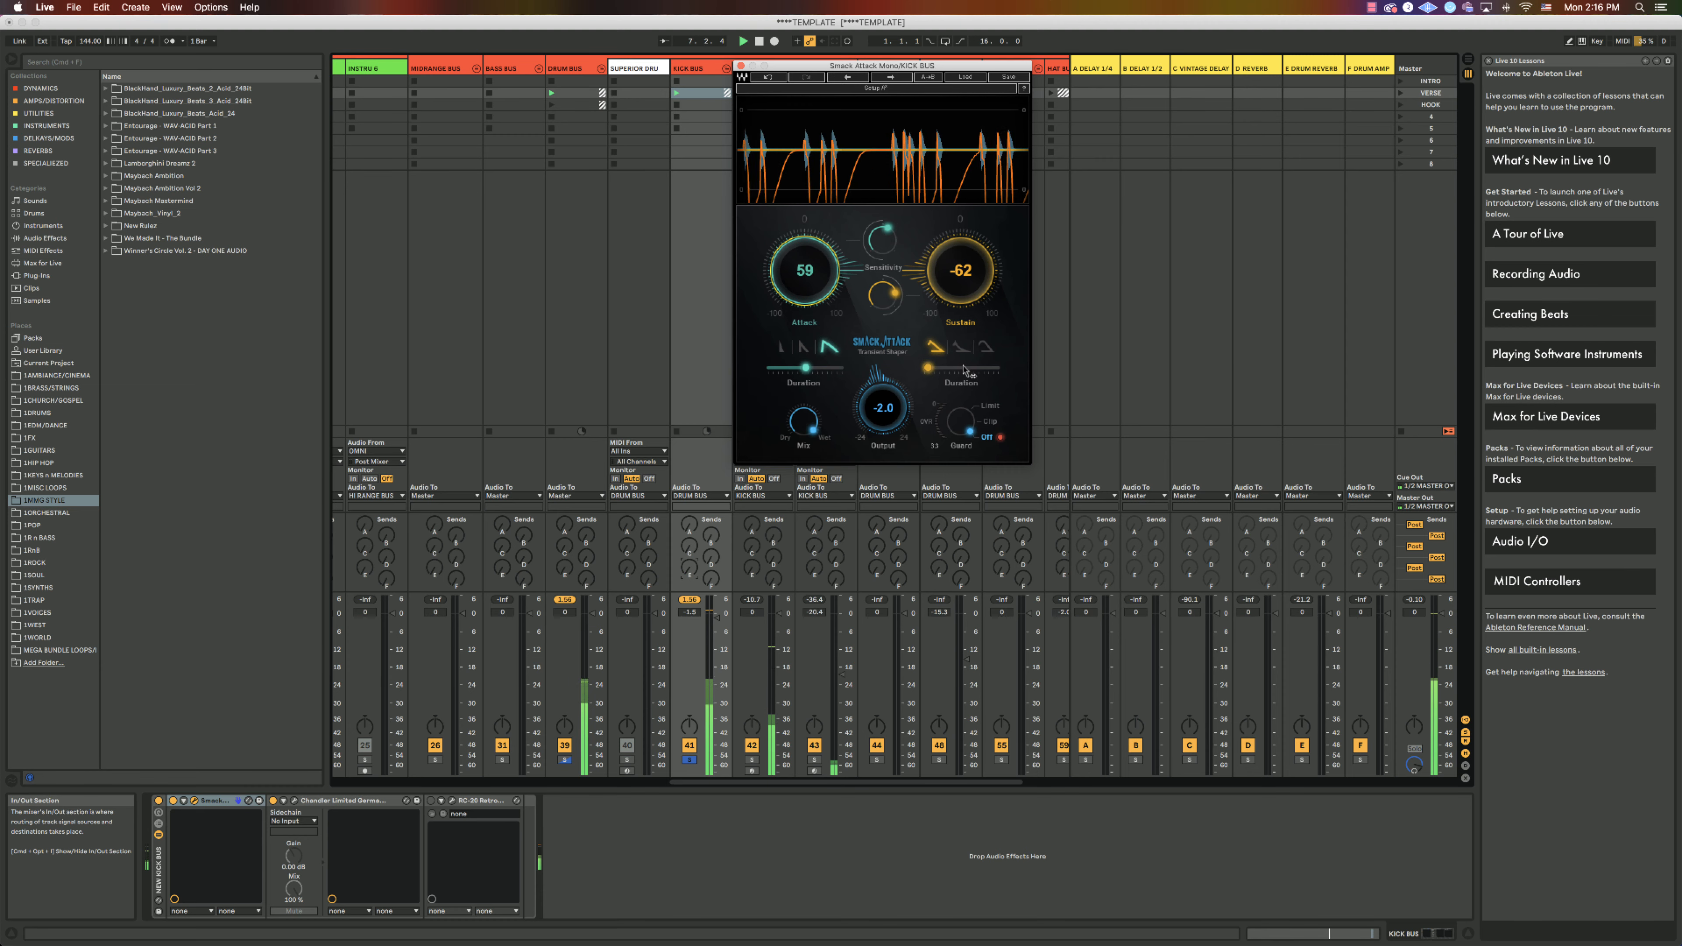
pyautogui.moveTo(928, 368); pyautogui.dragTo(960, 367)
pyautogui.moveTo(803, 420); pyautogui.dragTo(804, 428)
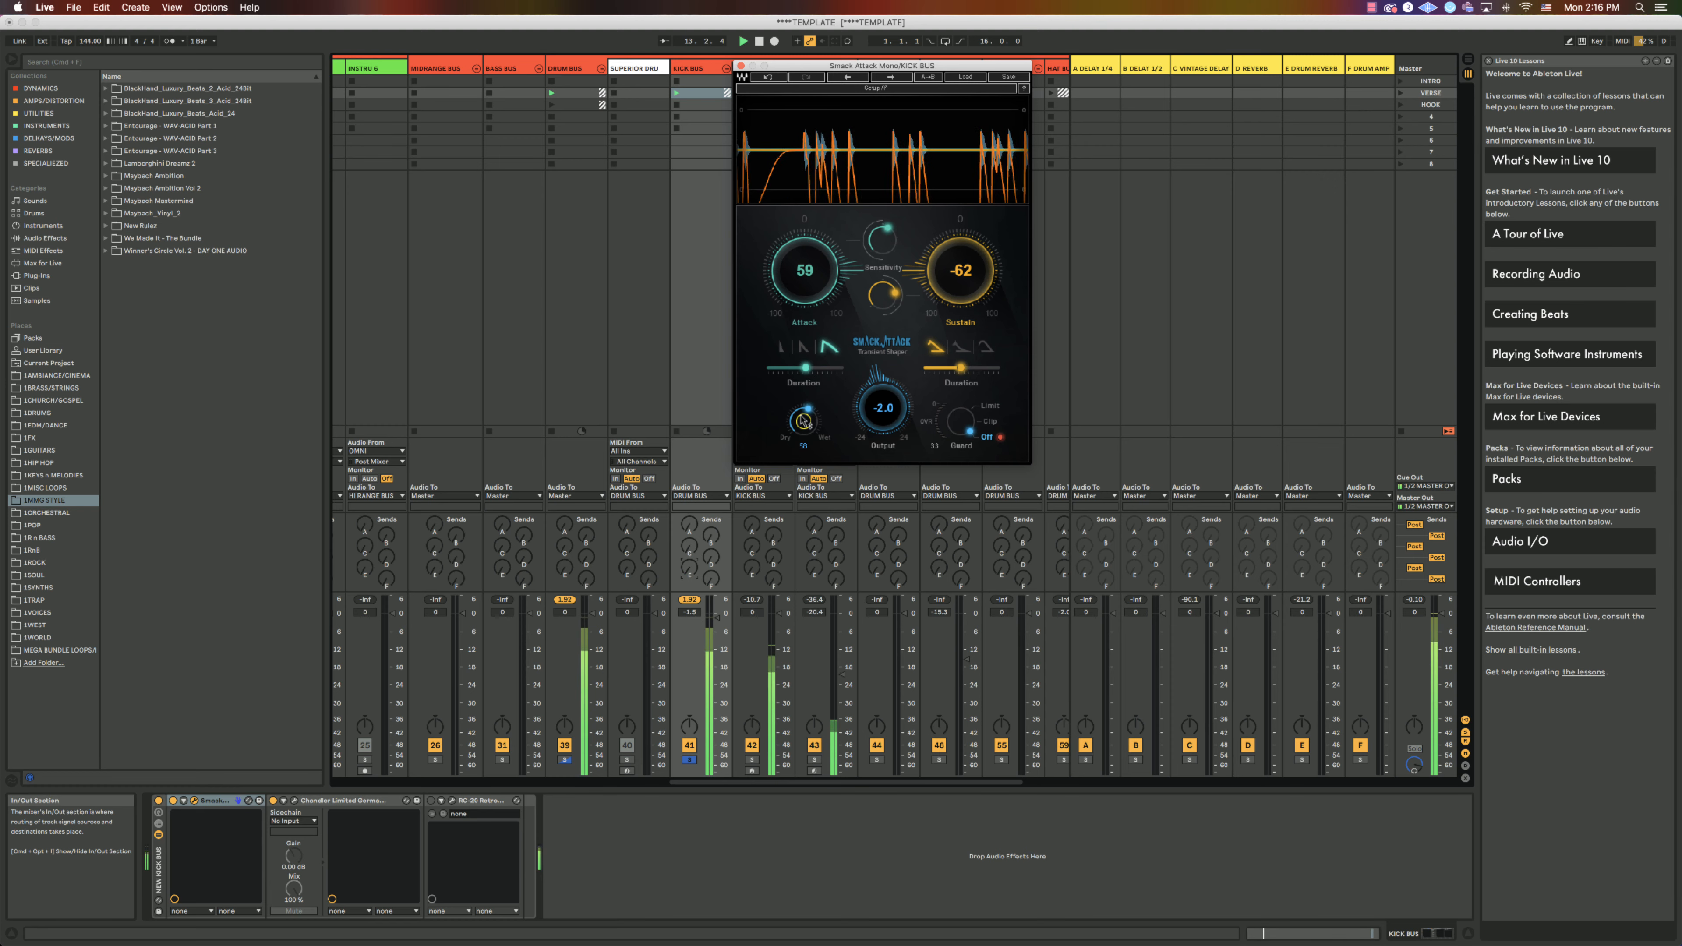
# - Set Attack to 62 and Sustain to -63, and choose the second attack shape with a slightly longer duration
pyautogui.moveTo(851, 279); pyautogui.dragTo(952, 280)
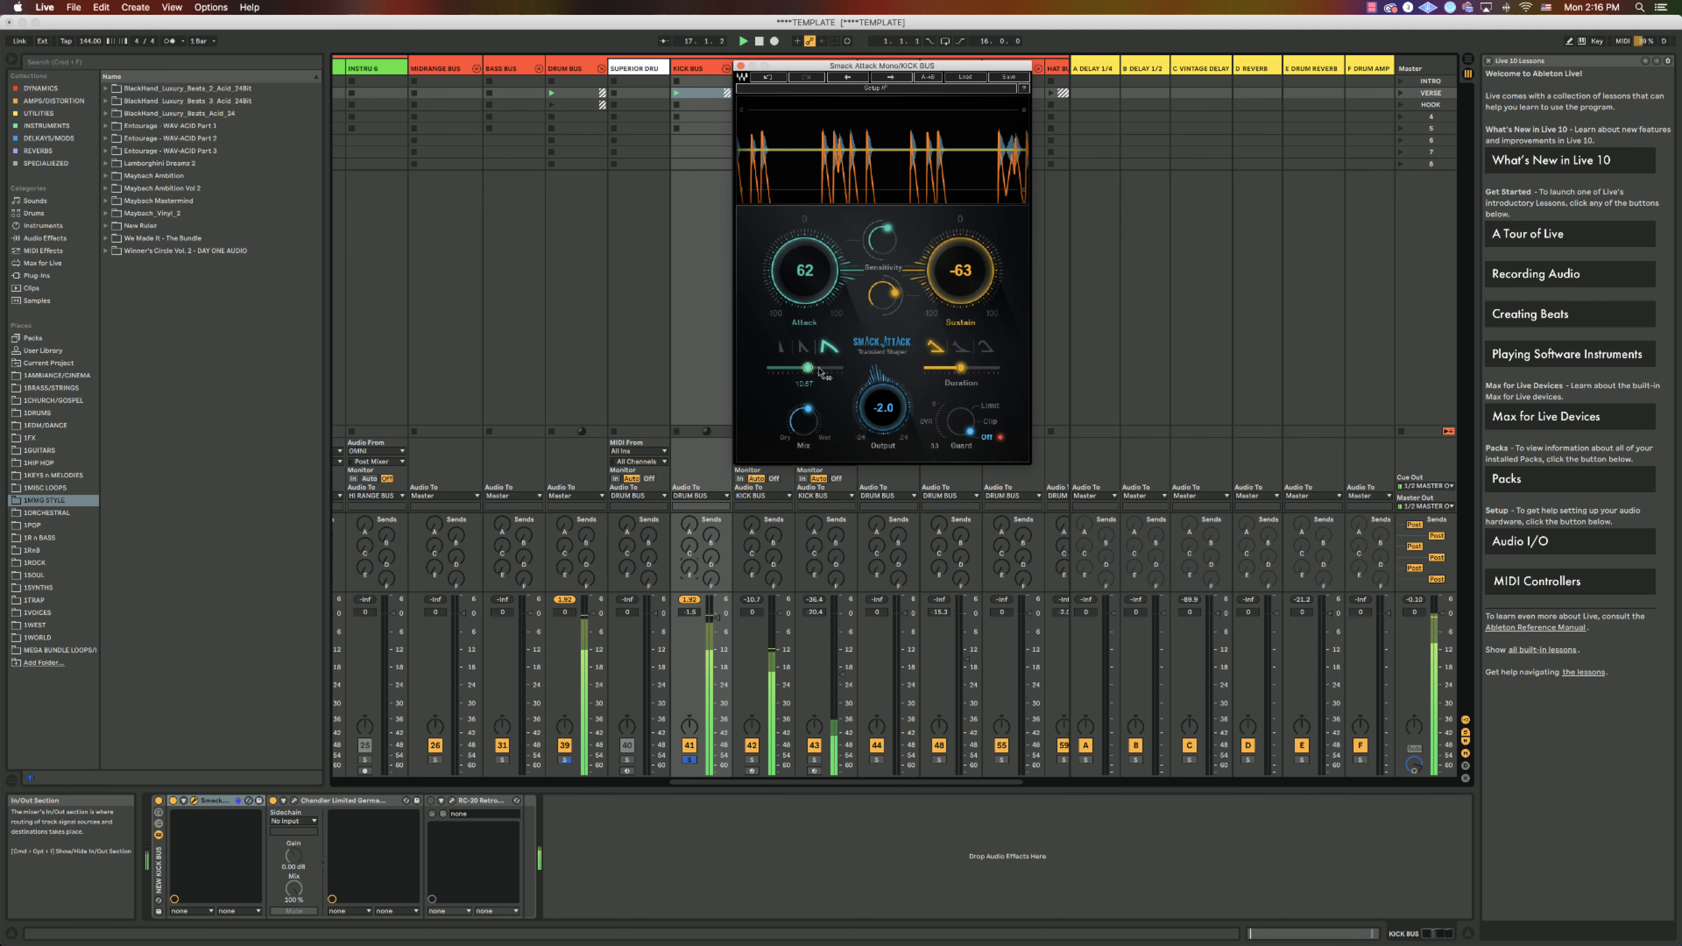
pyautogui.click(803, 348)
pyautogui.moveTo(810, 368); pyautogui.dragTo(815, 369)
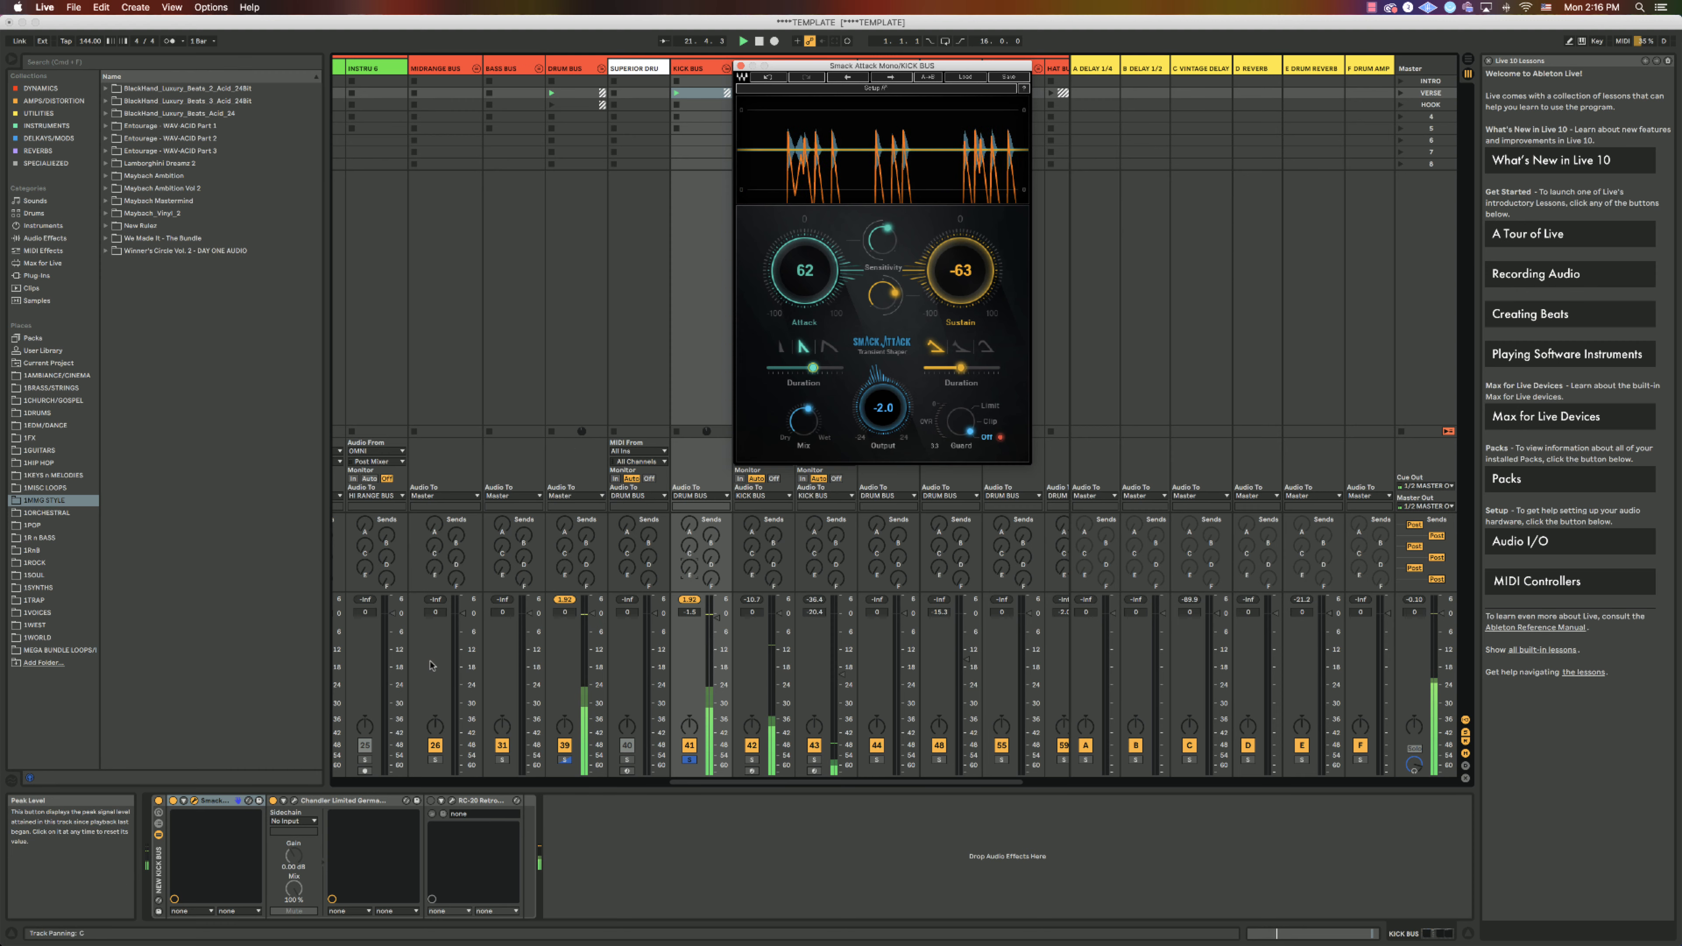
# - Compare the kick with Smack Attack bypassed and re-enabled, and set Attack to 43, Sustain to -43 and Mix to 100
pyautogui.click(175, 802)
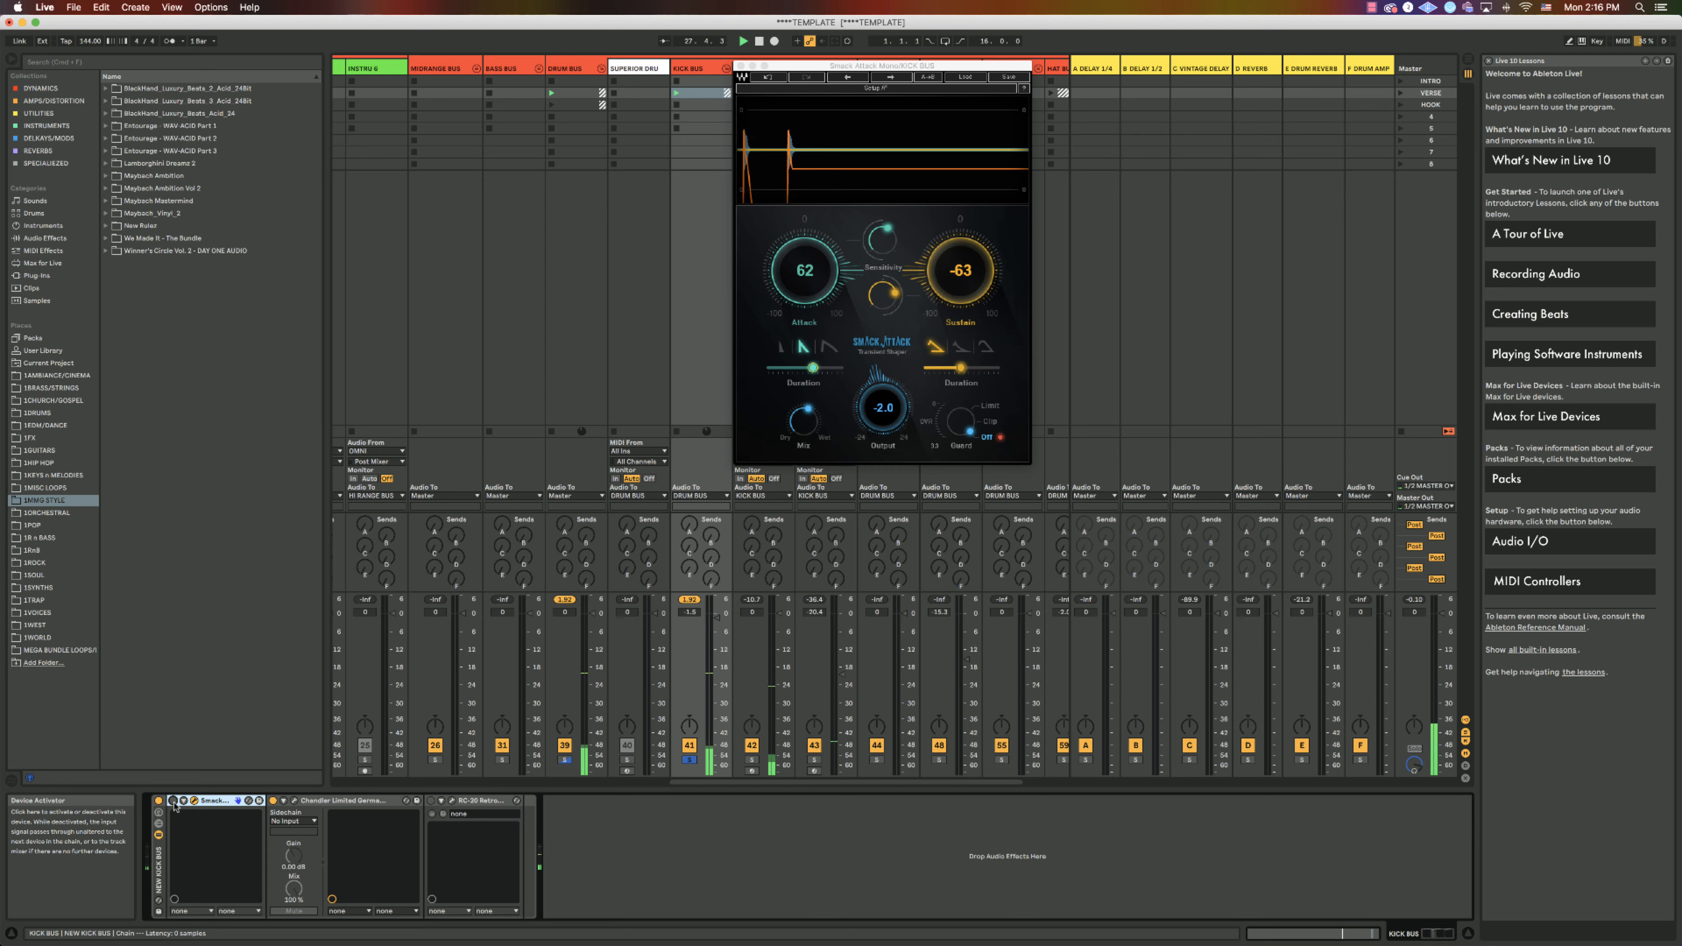
pyautogui.click(174, 803)
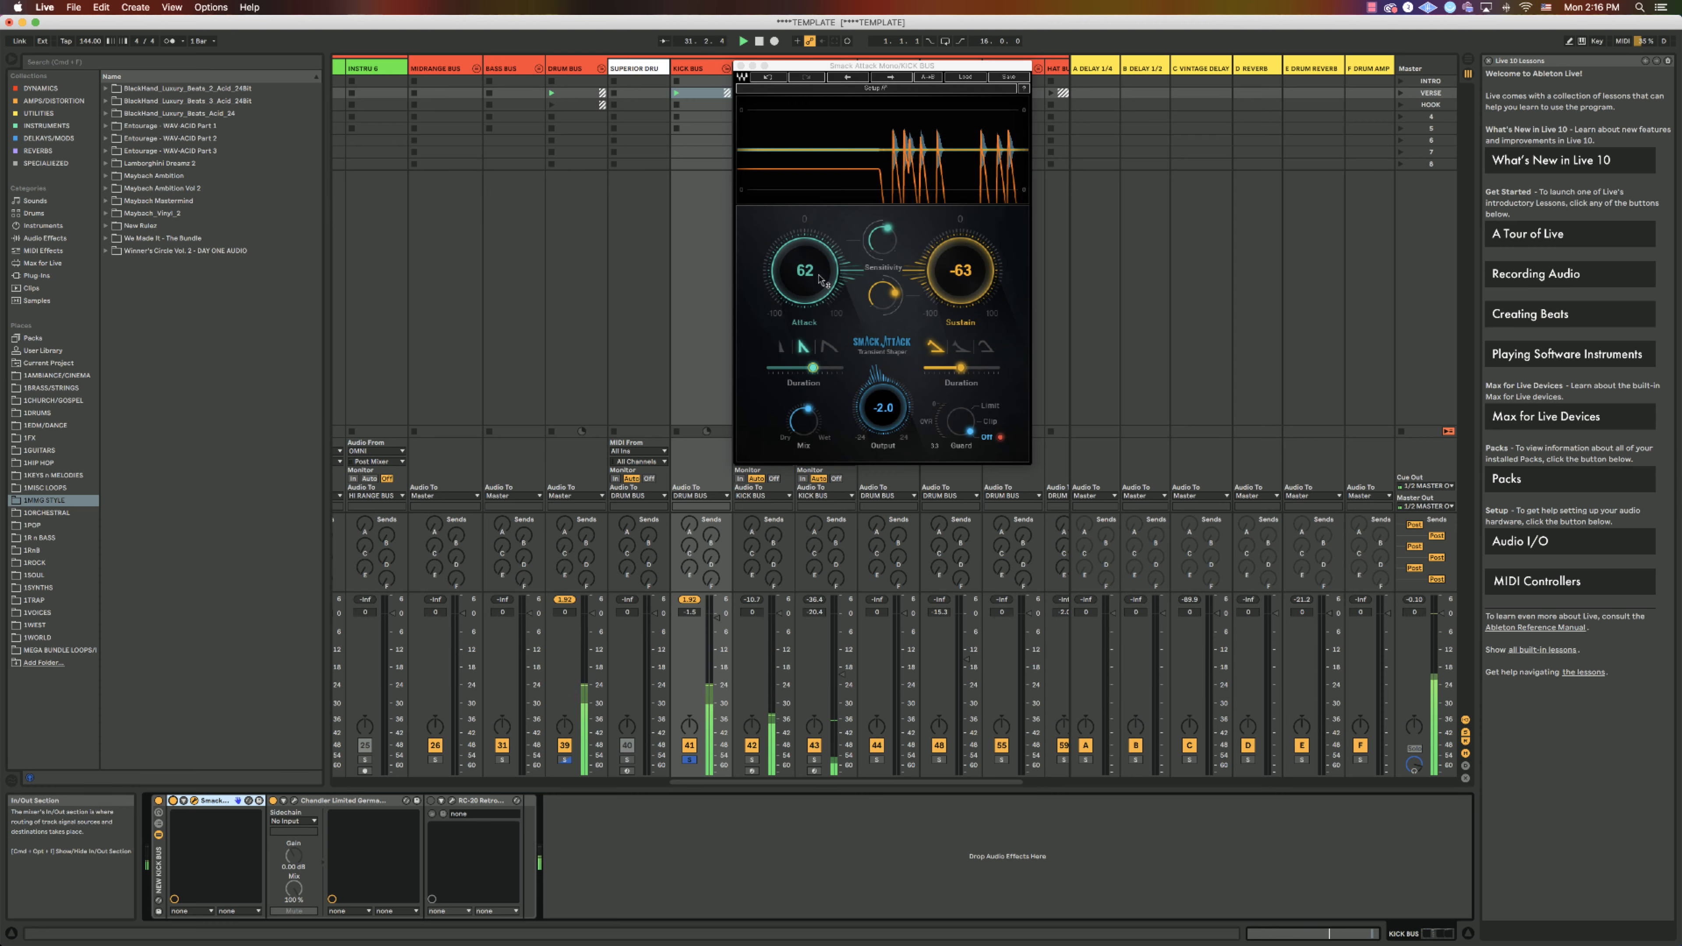
pyautogui.moveTo(820, 286); pyautogui.dragTo(819, 317)
pyautogui.moveTo(942, 268); pyautogui.dragTo(942, 261)
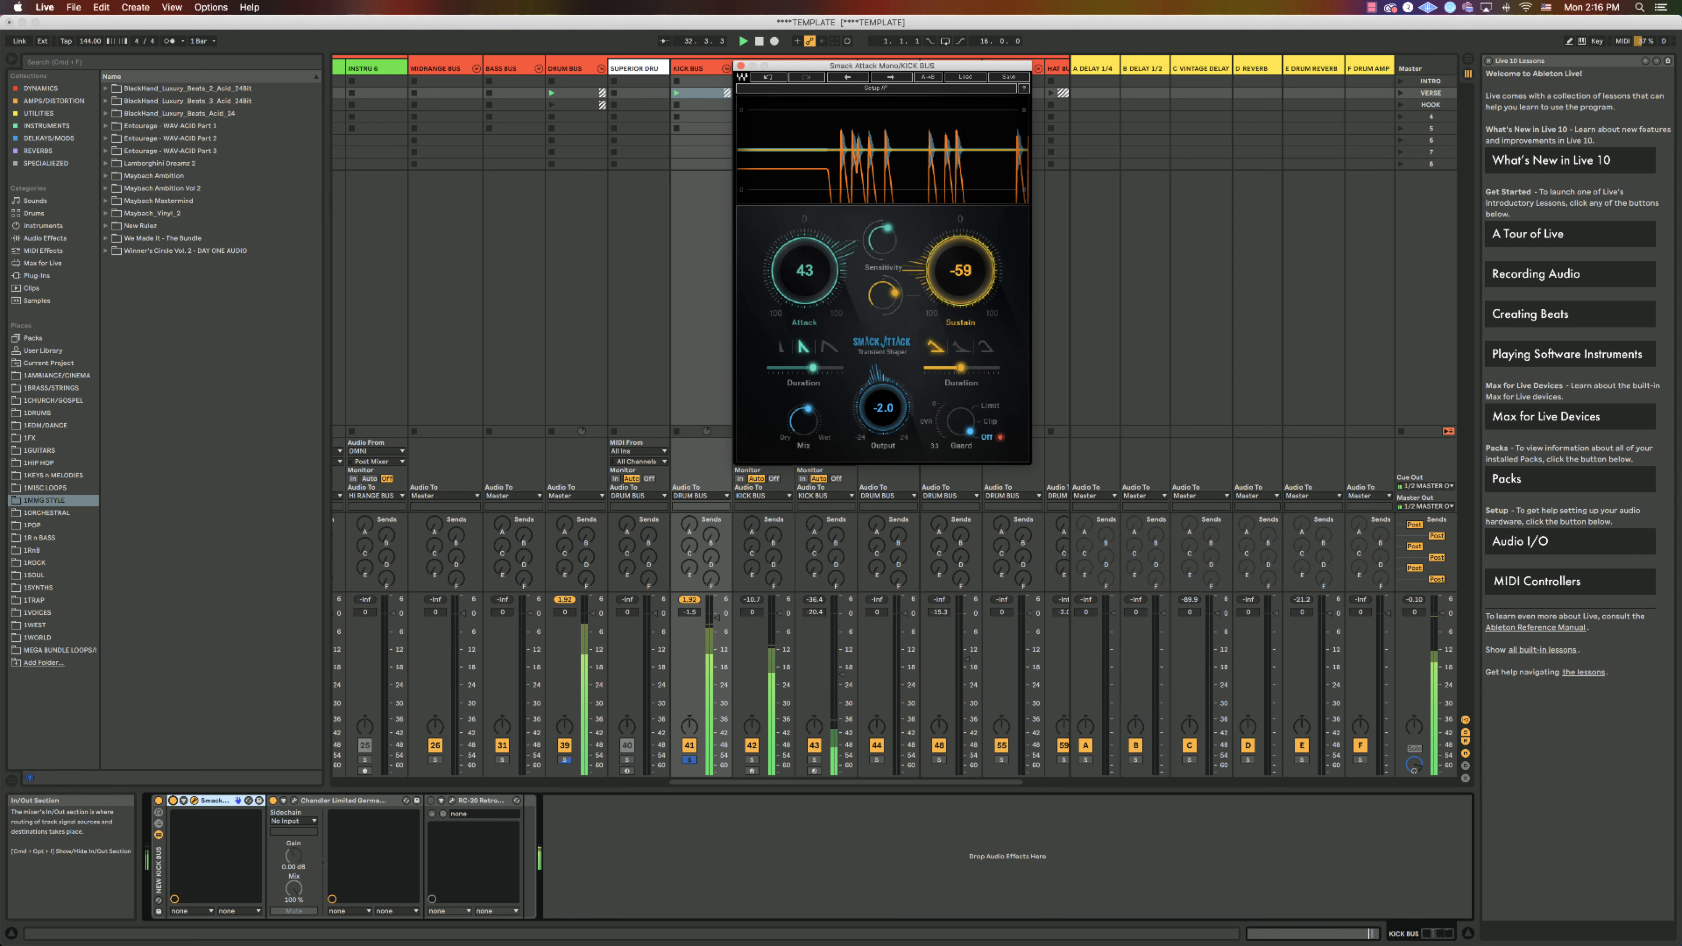
pyautogui.moveTo(809, 424); pyautogui.dragTo(839, 357)
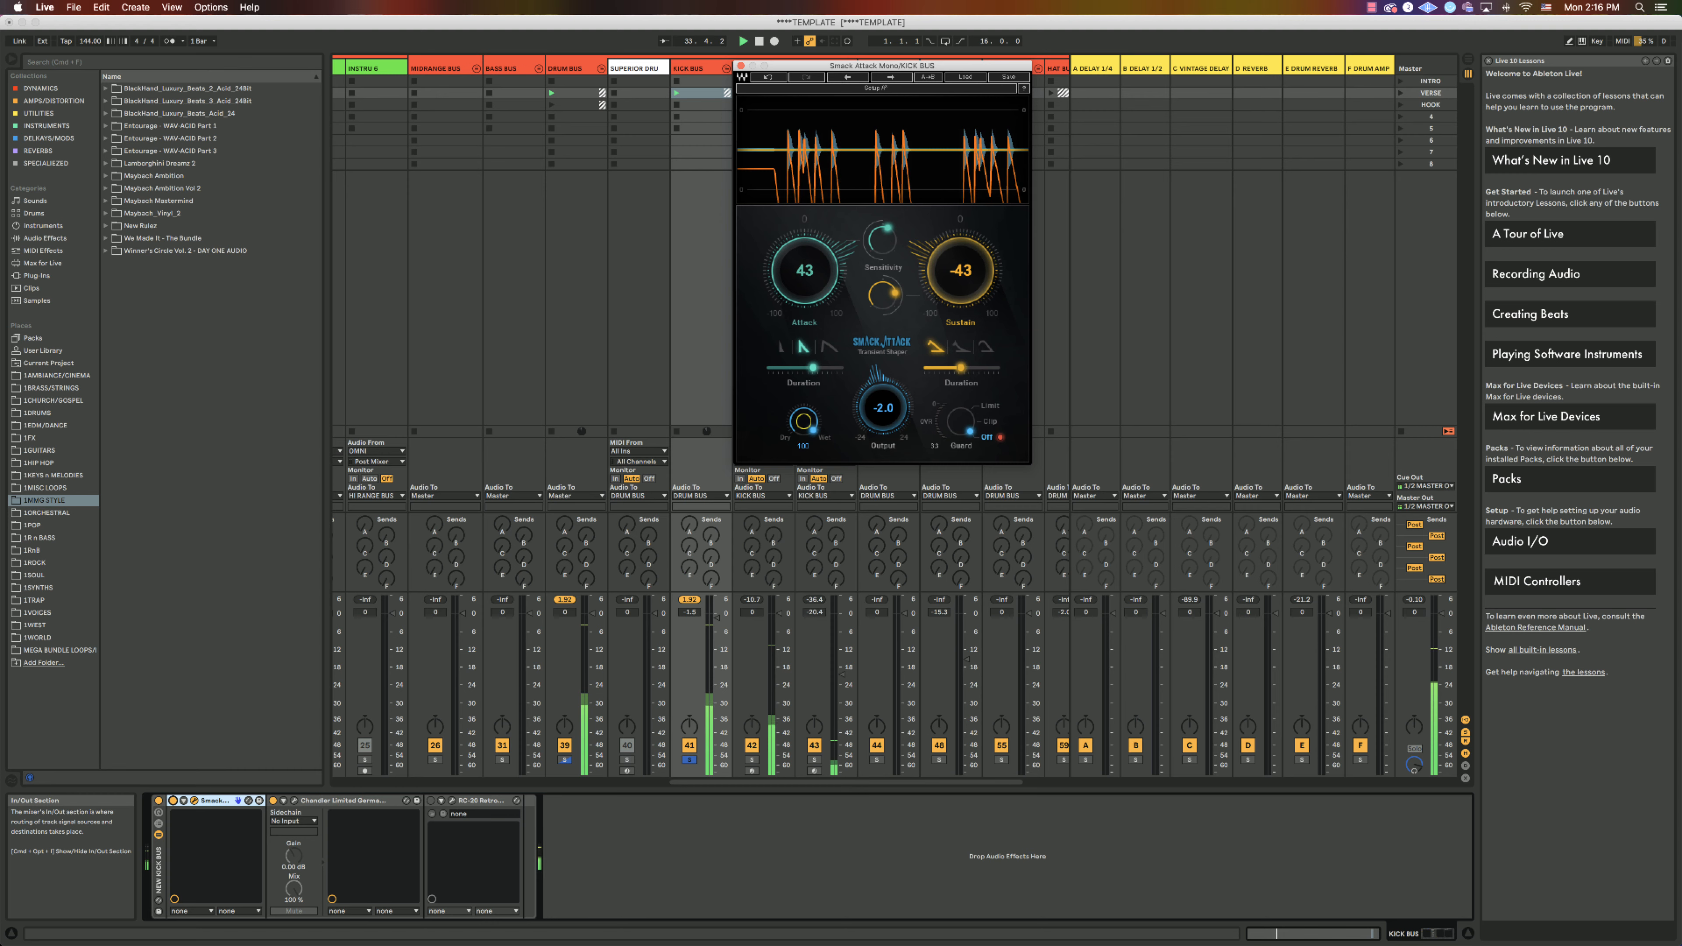
# - Switch to the third attack shape and the second sustain shape, listen, and stop playback
pyautogui.click(829, 347)
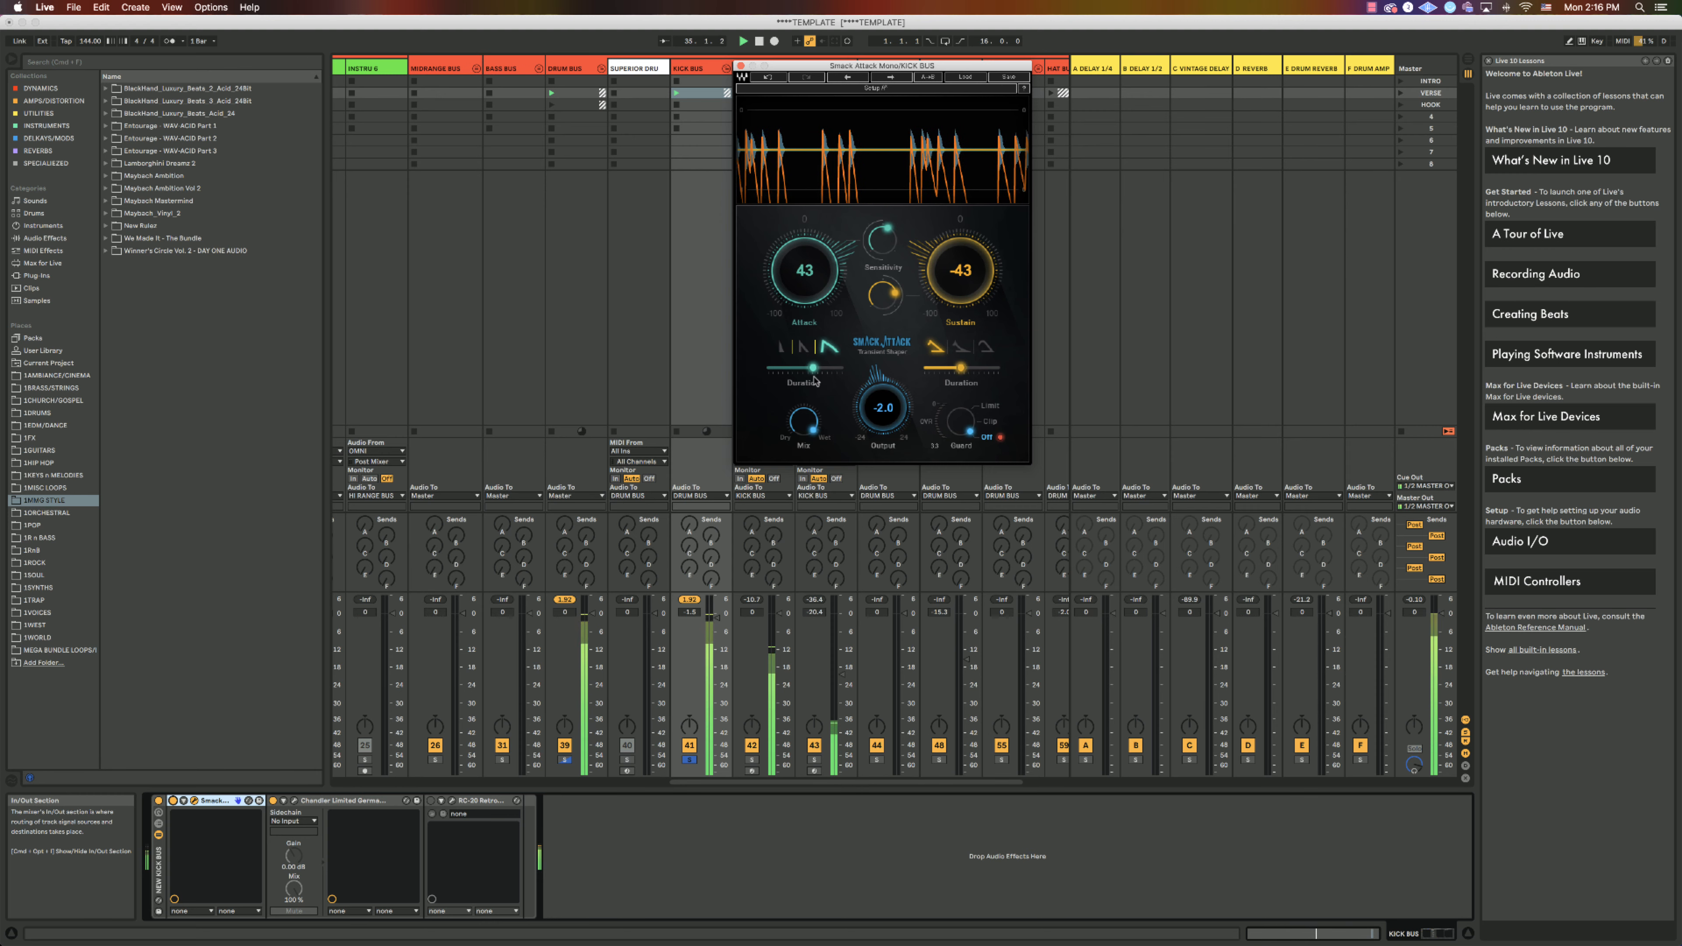
pyautogui.click(960, 346)
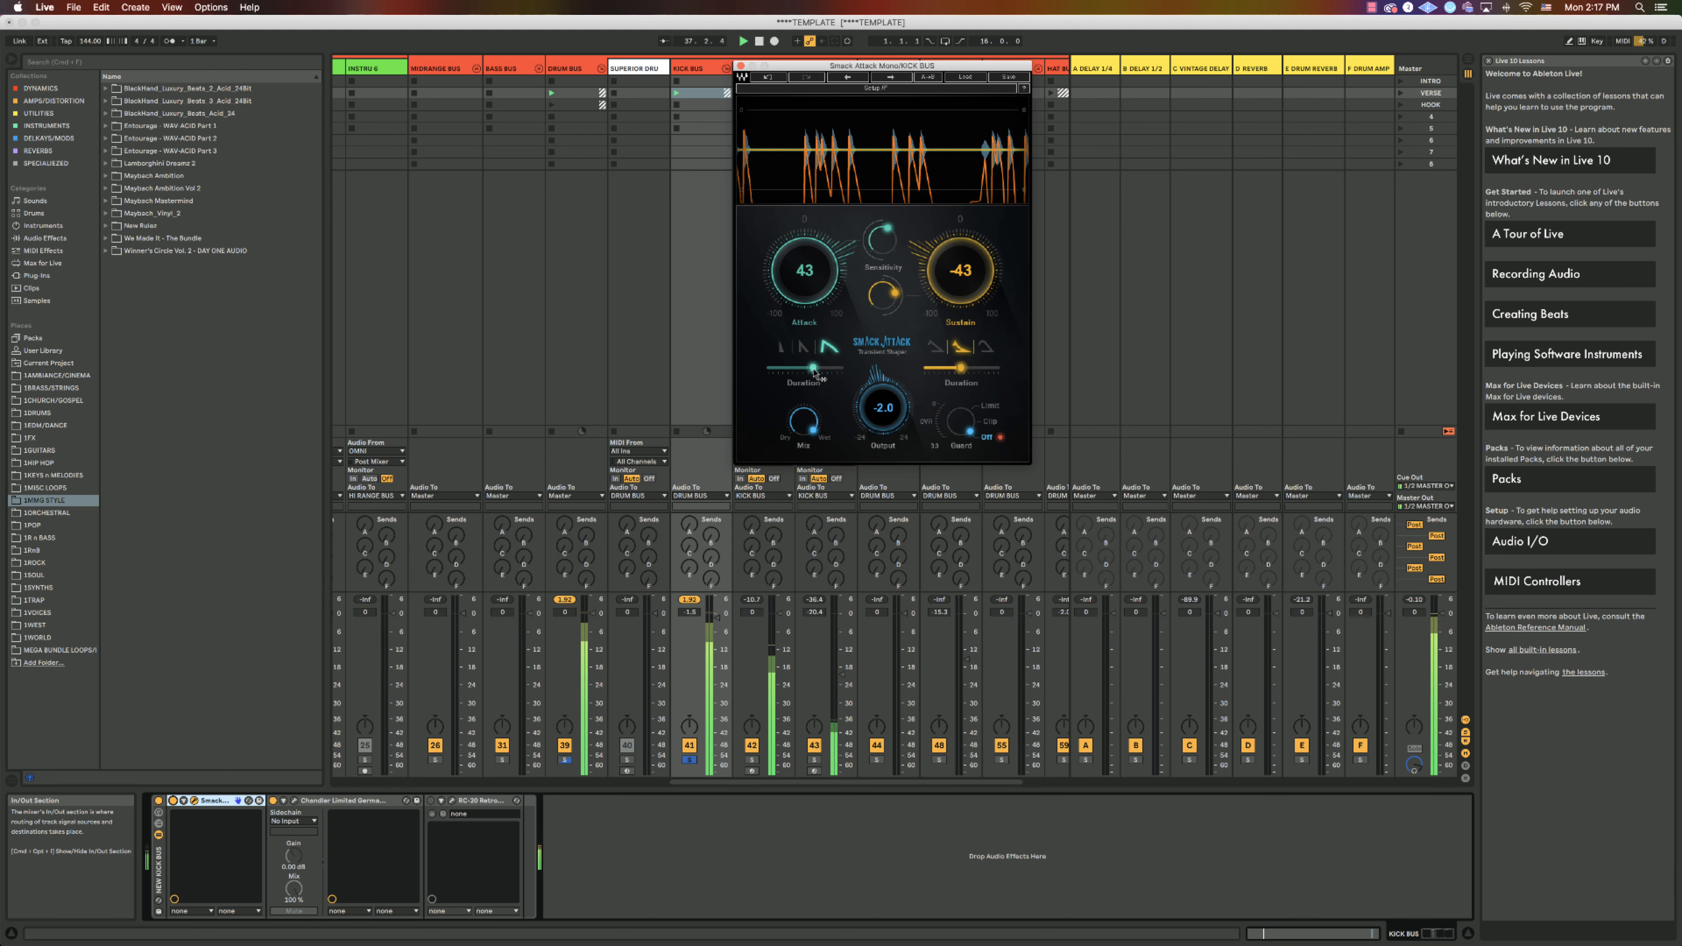
pyautogui.click(760, 41)
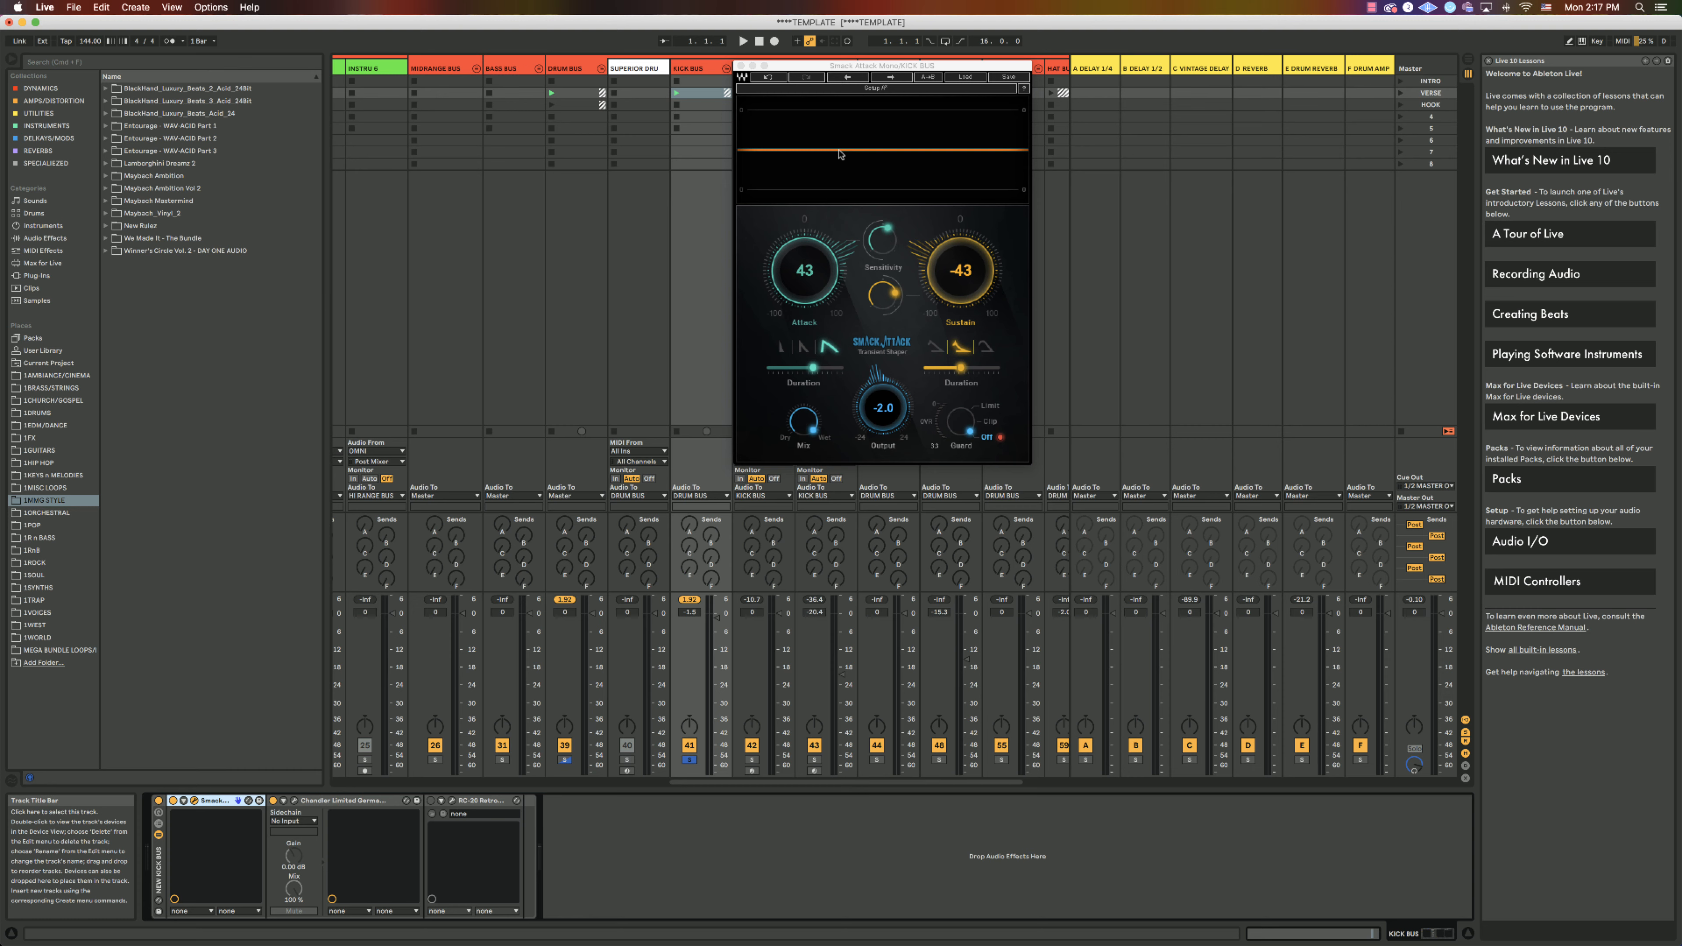
# - Set Sustain to 3, start playback, and audition the first, second and third attack shapes in turn
pyautogui.click(782, 353)
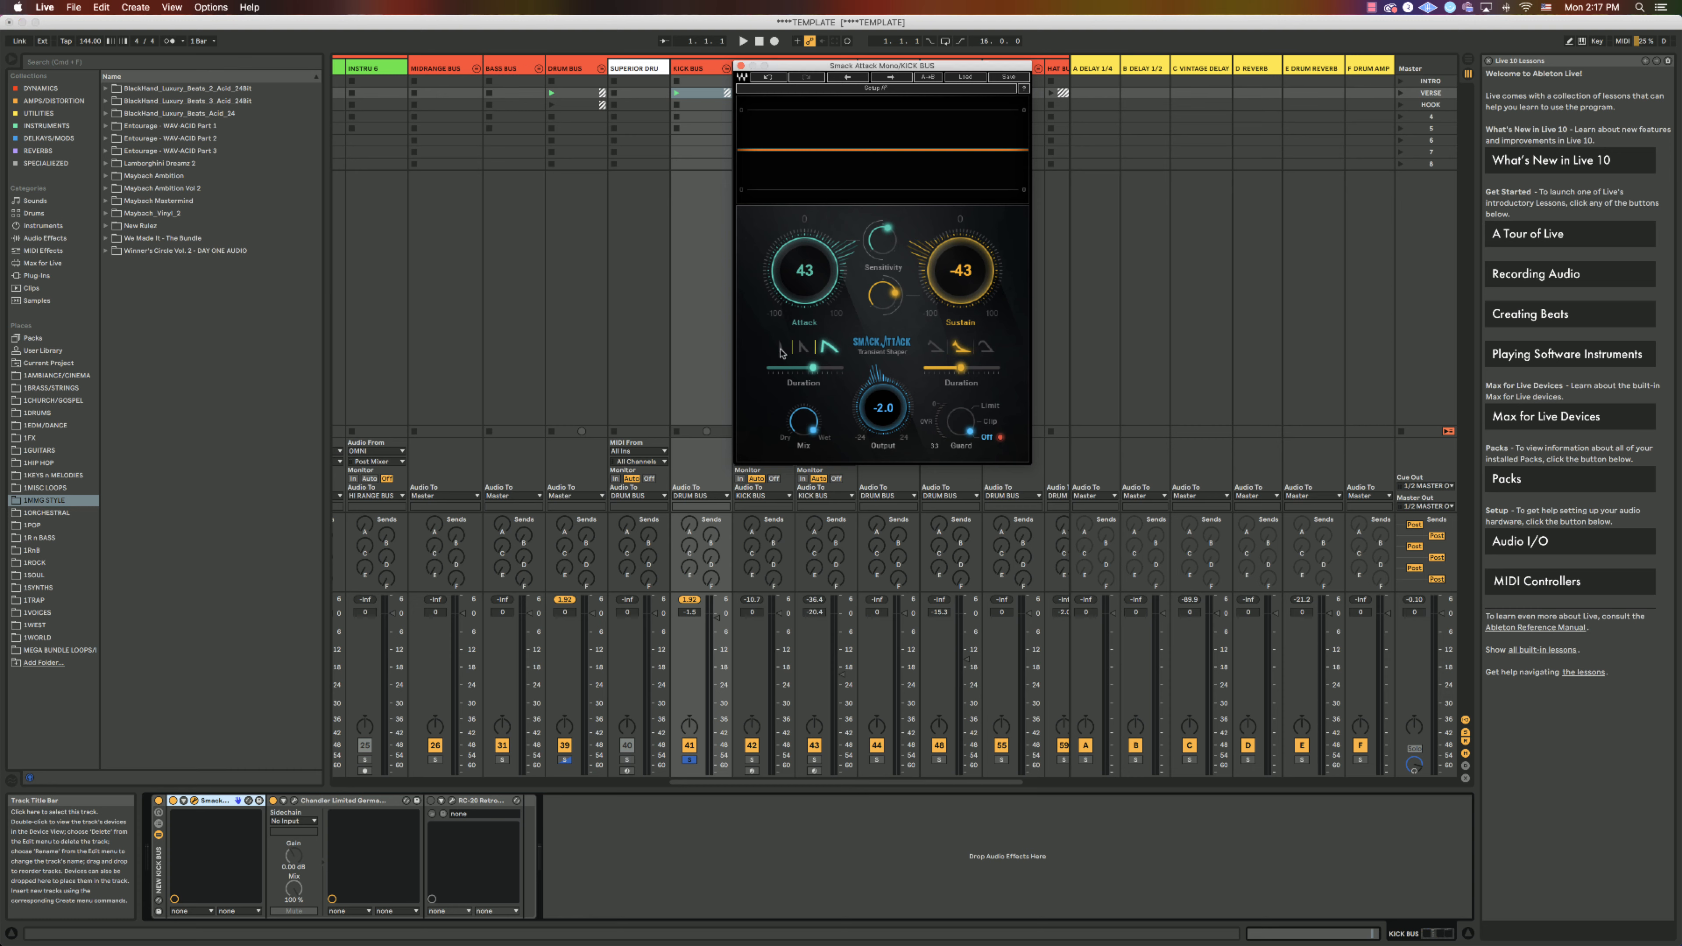
pyautogui.click(782, 350)
pyautogui.click(824, 352)
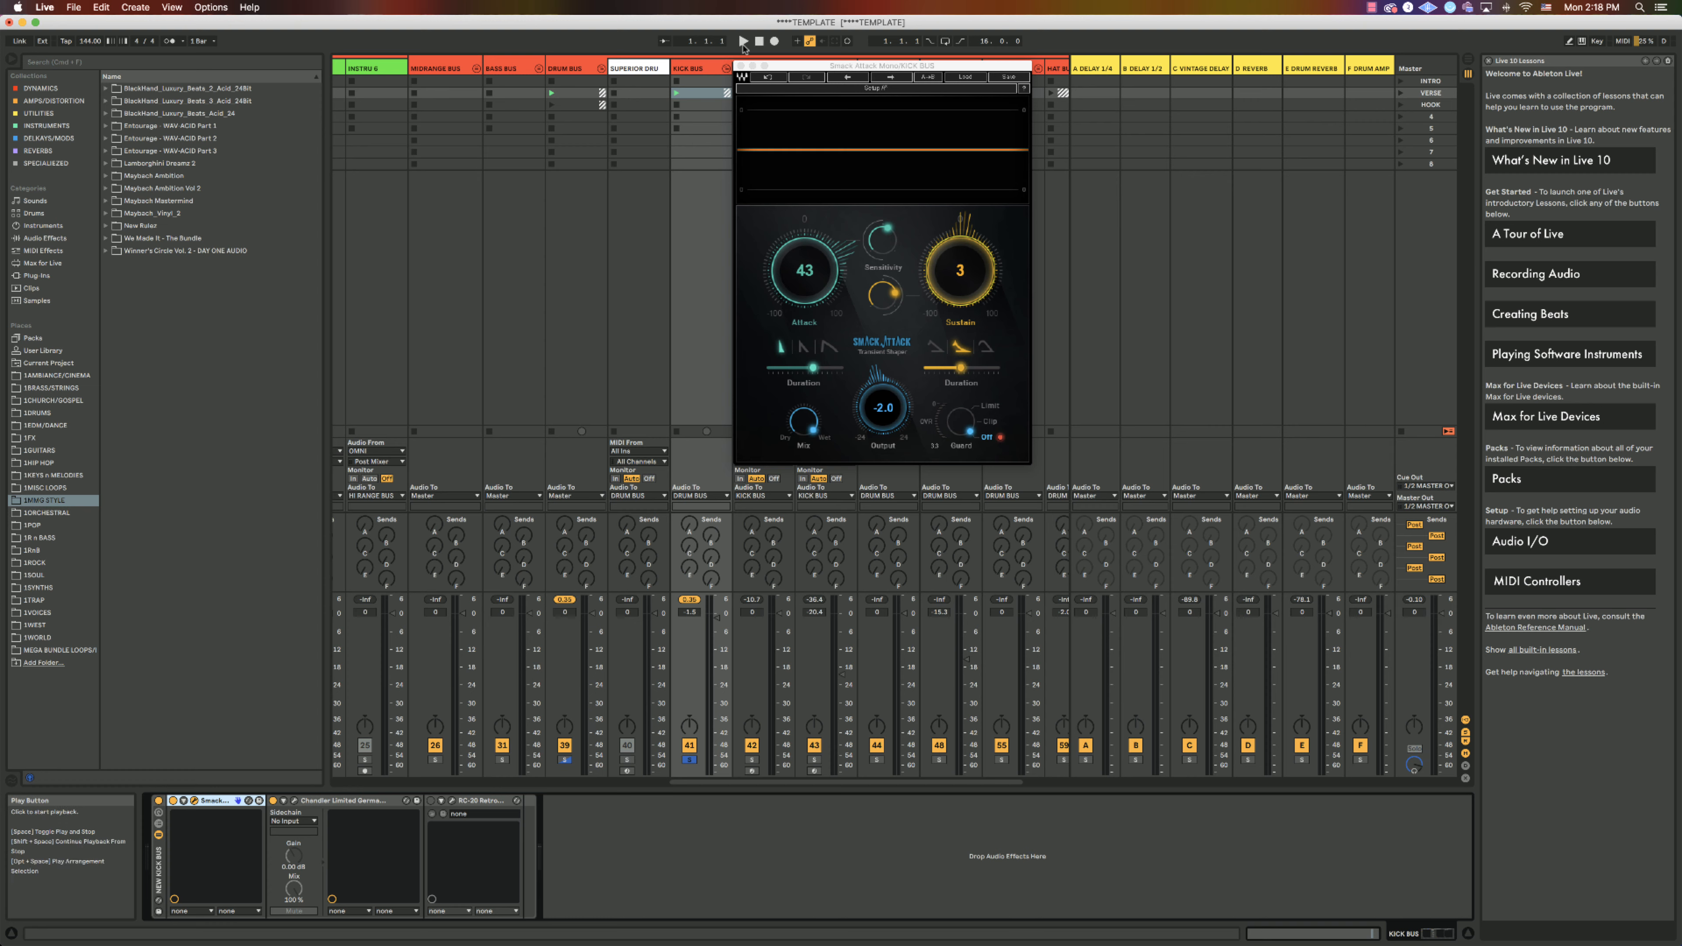
pyautogui.press('space')
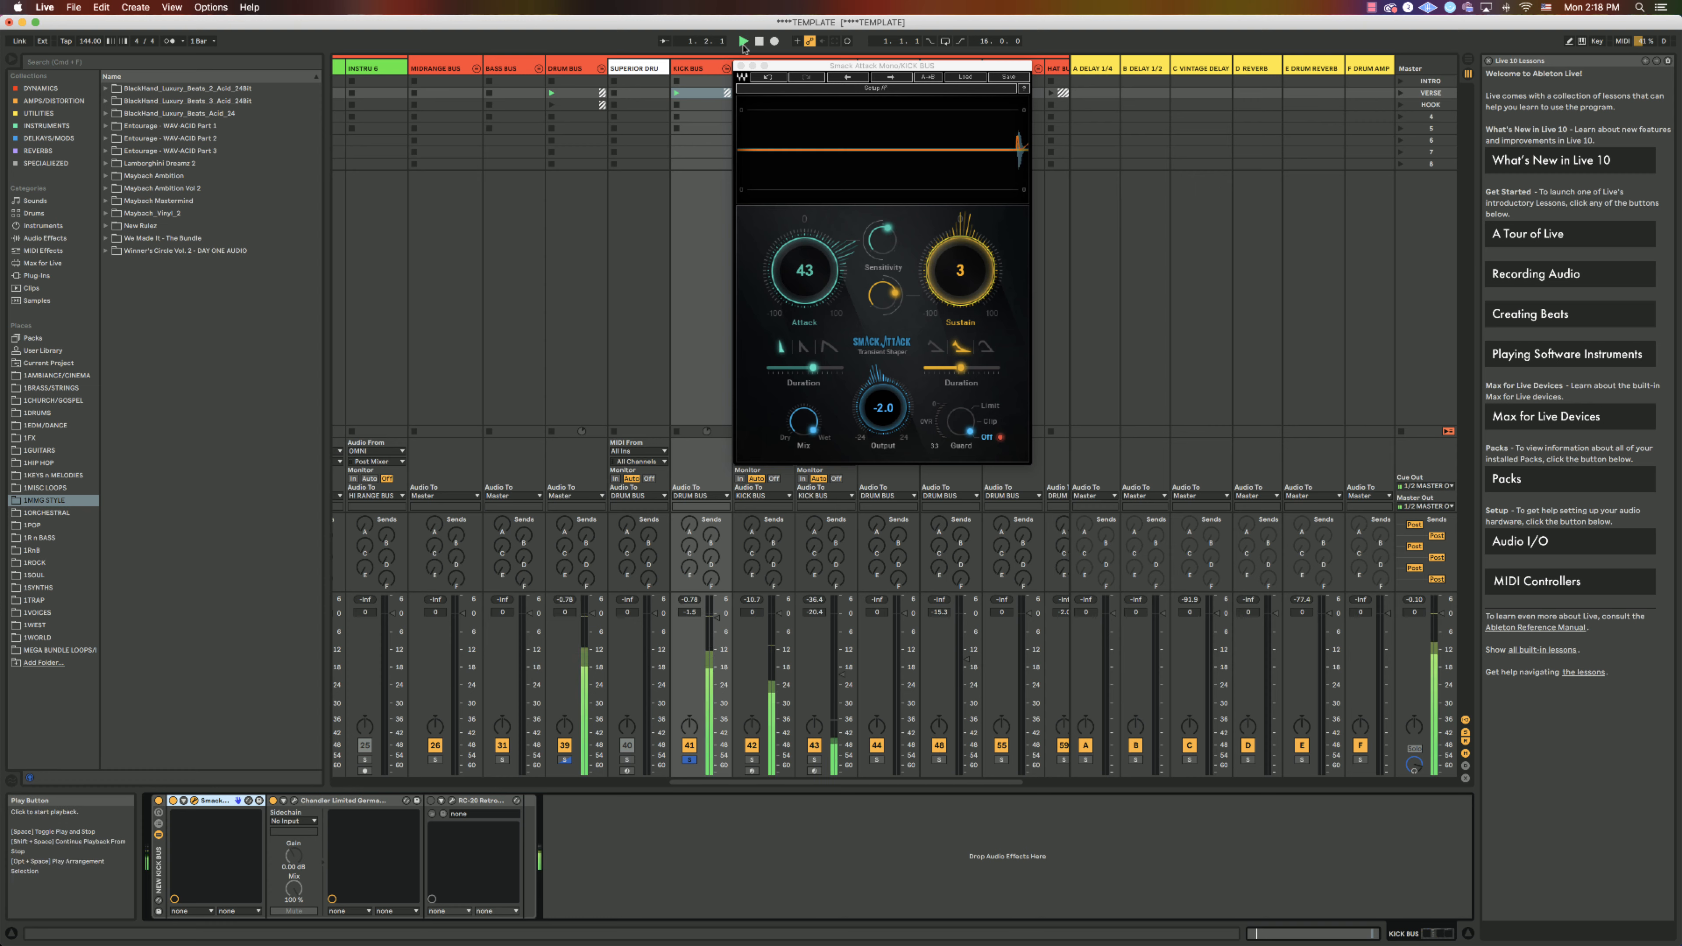
pyautogui.click(803, 350)
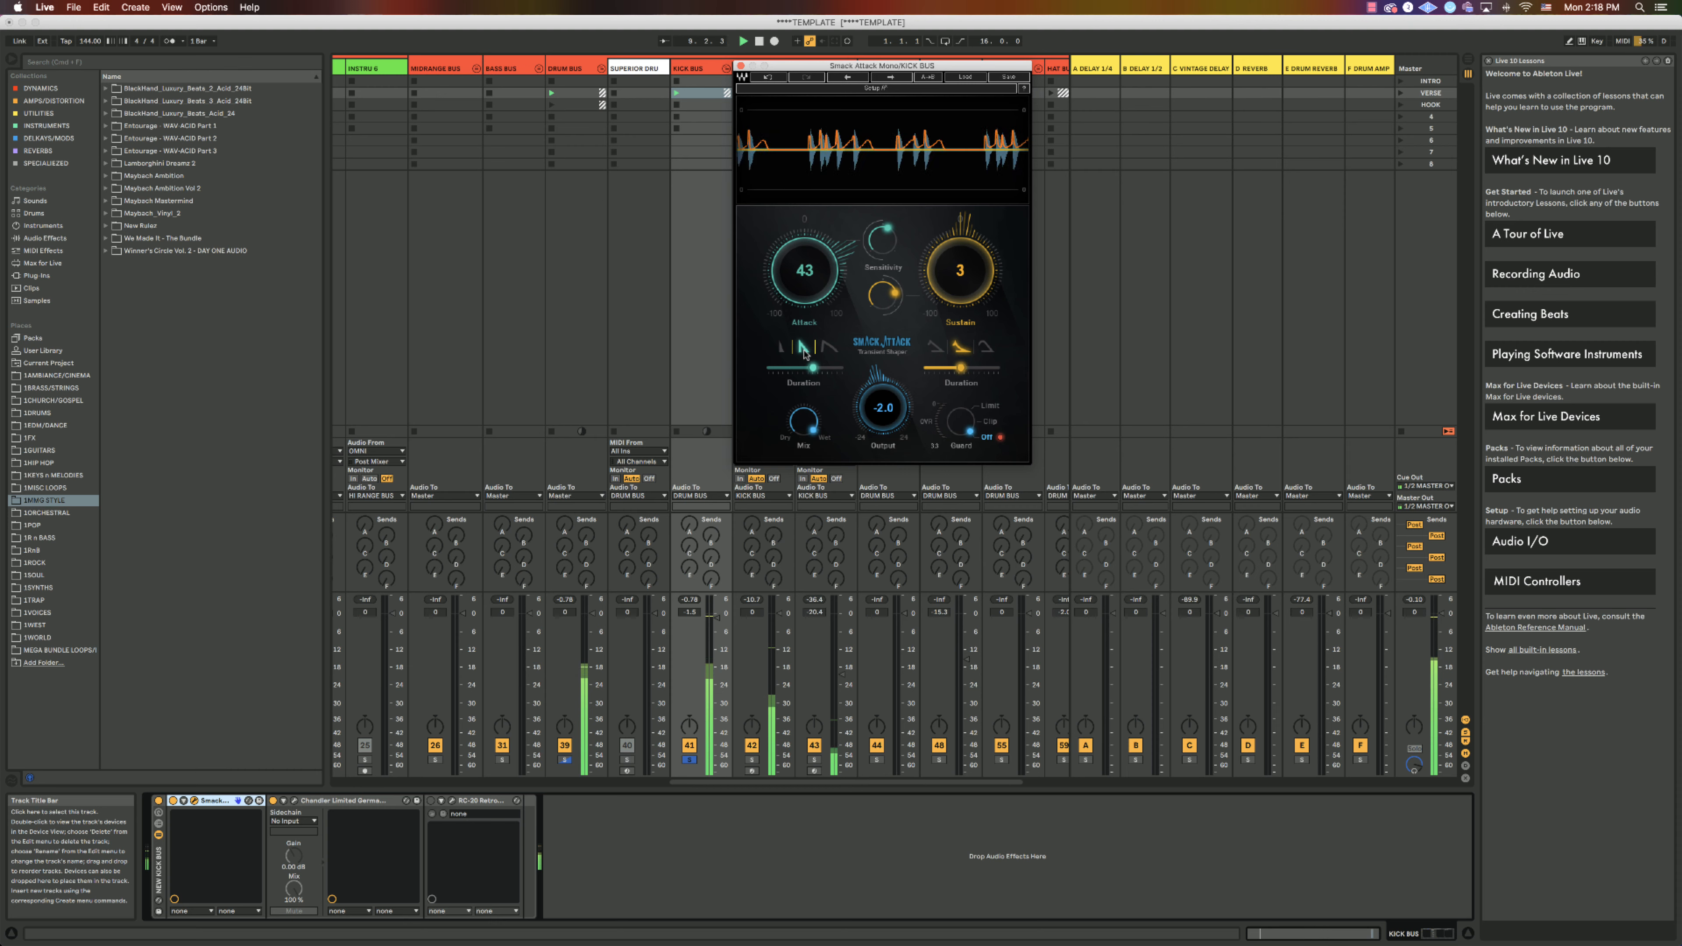
pyautogui.click(828, 348)
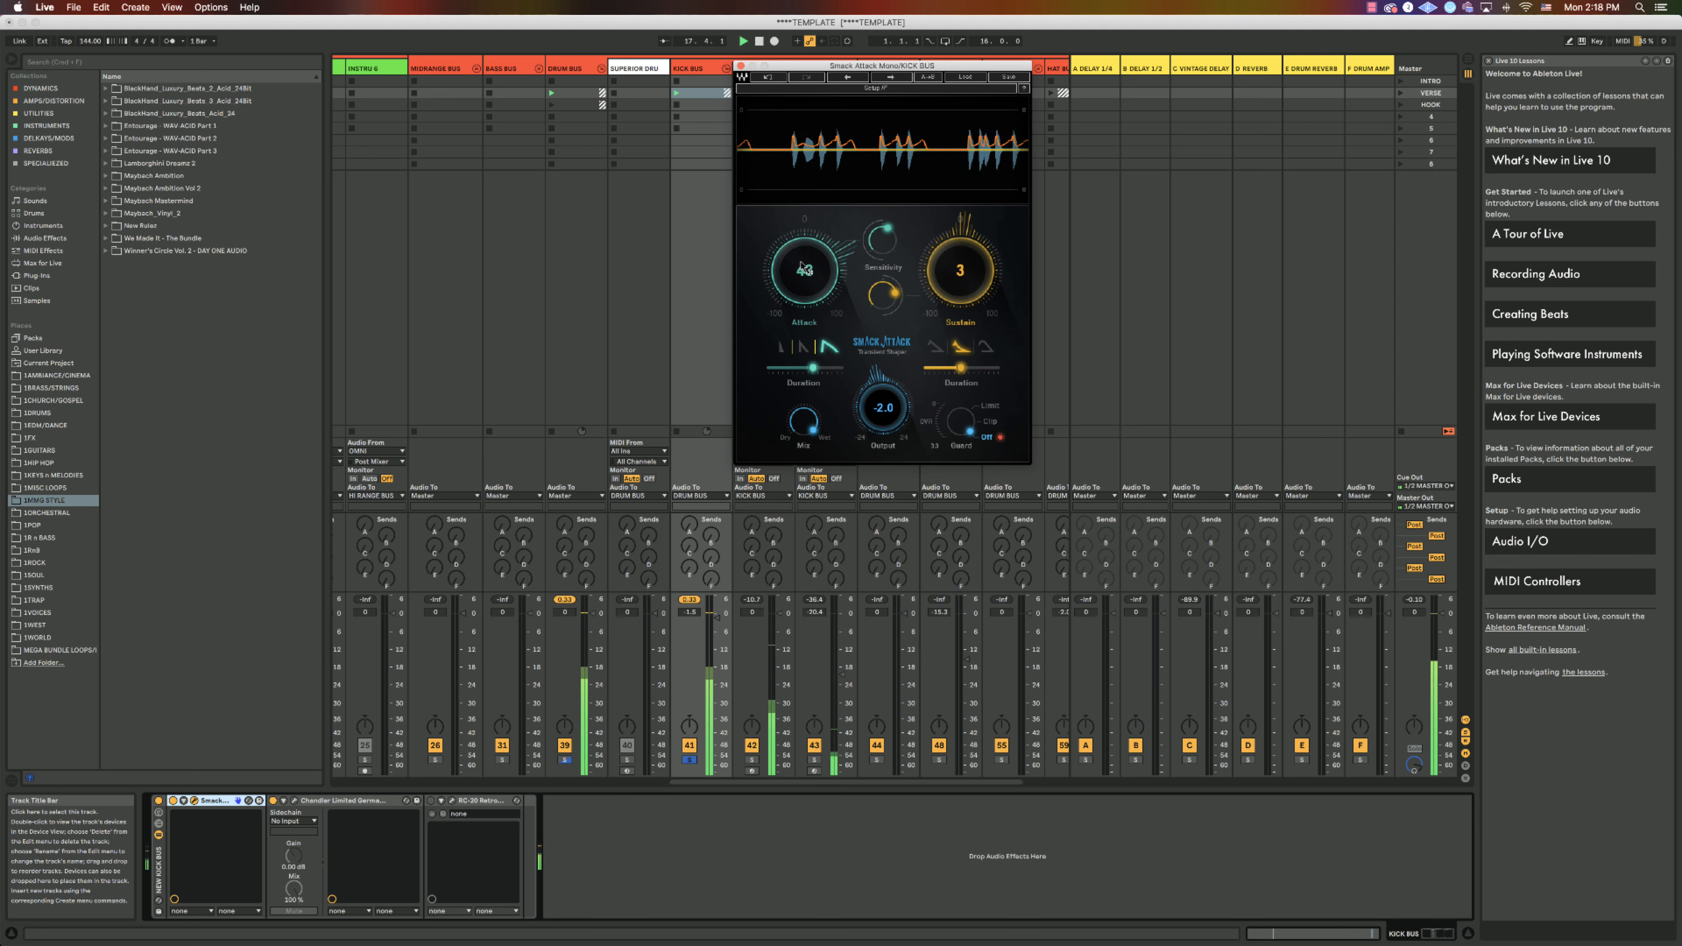
# - Audition the Attack amount at -100, -6 and 21 with playback restarted, and settle it at 33
pyautogui.moveTo(803, 268)
pyautogui.mouseDown()
pyautogui.moveTo(802, 285)
pyautogui.moveTo(800, 264)
pyautogui.mouseUp()
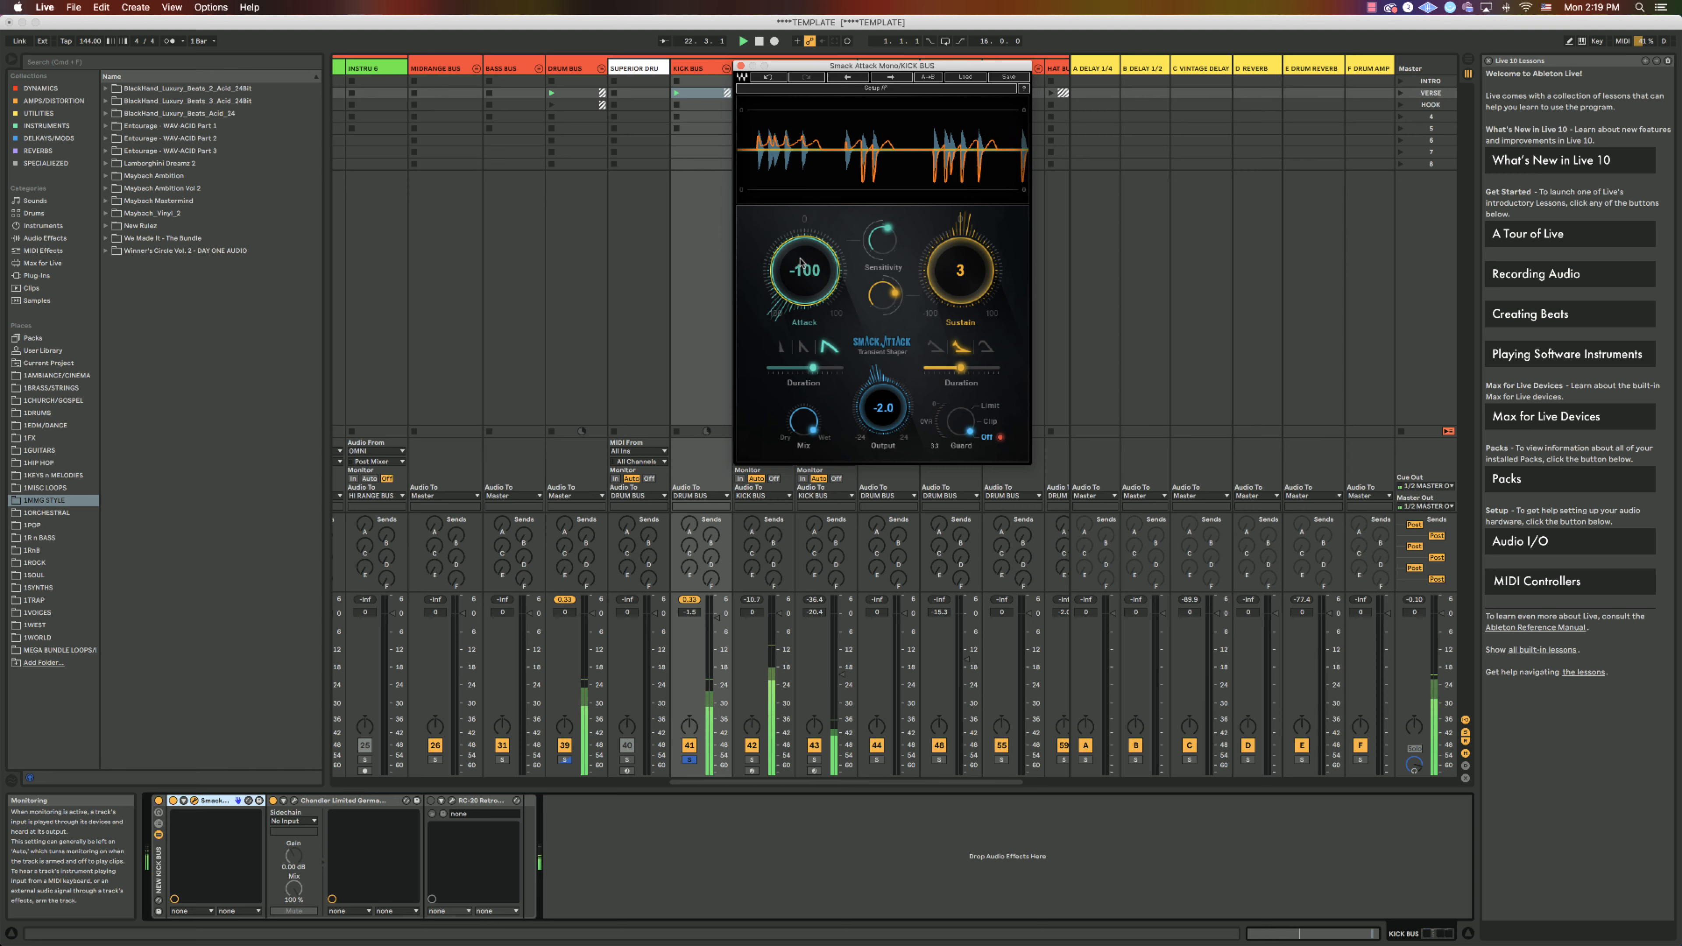
pyautogui.click(759, 41)
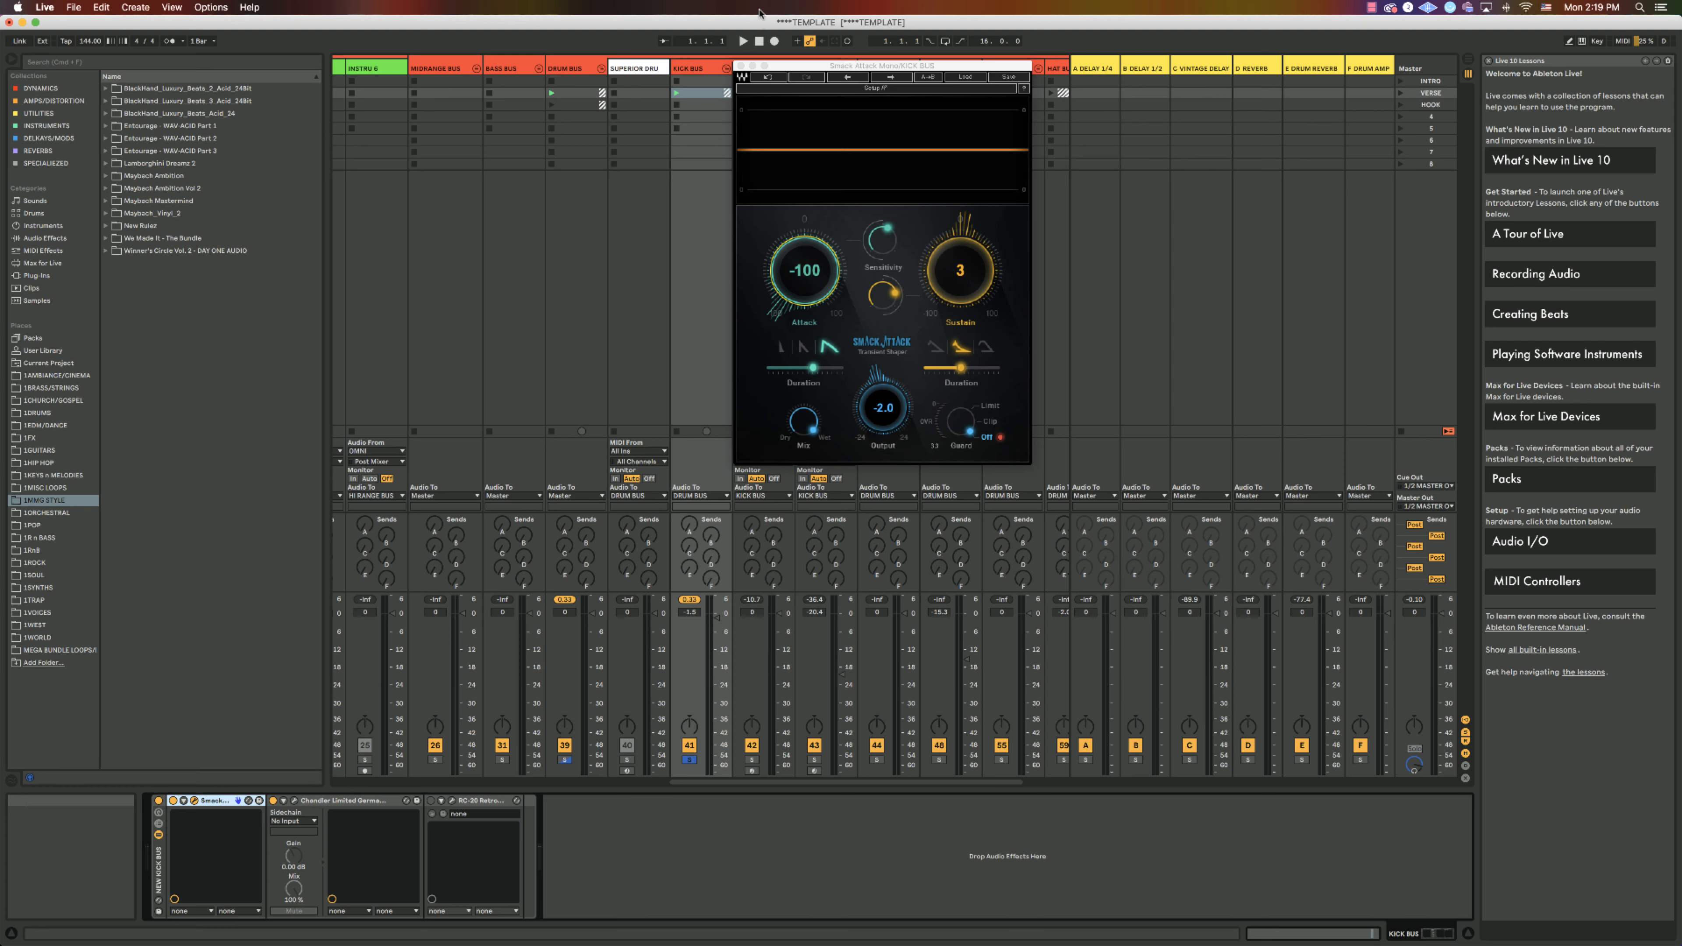
pyautogui.click(744, 42)
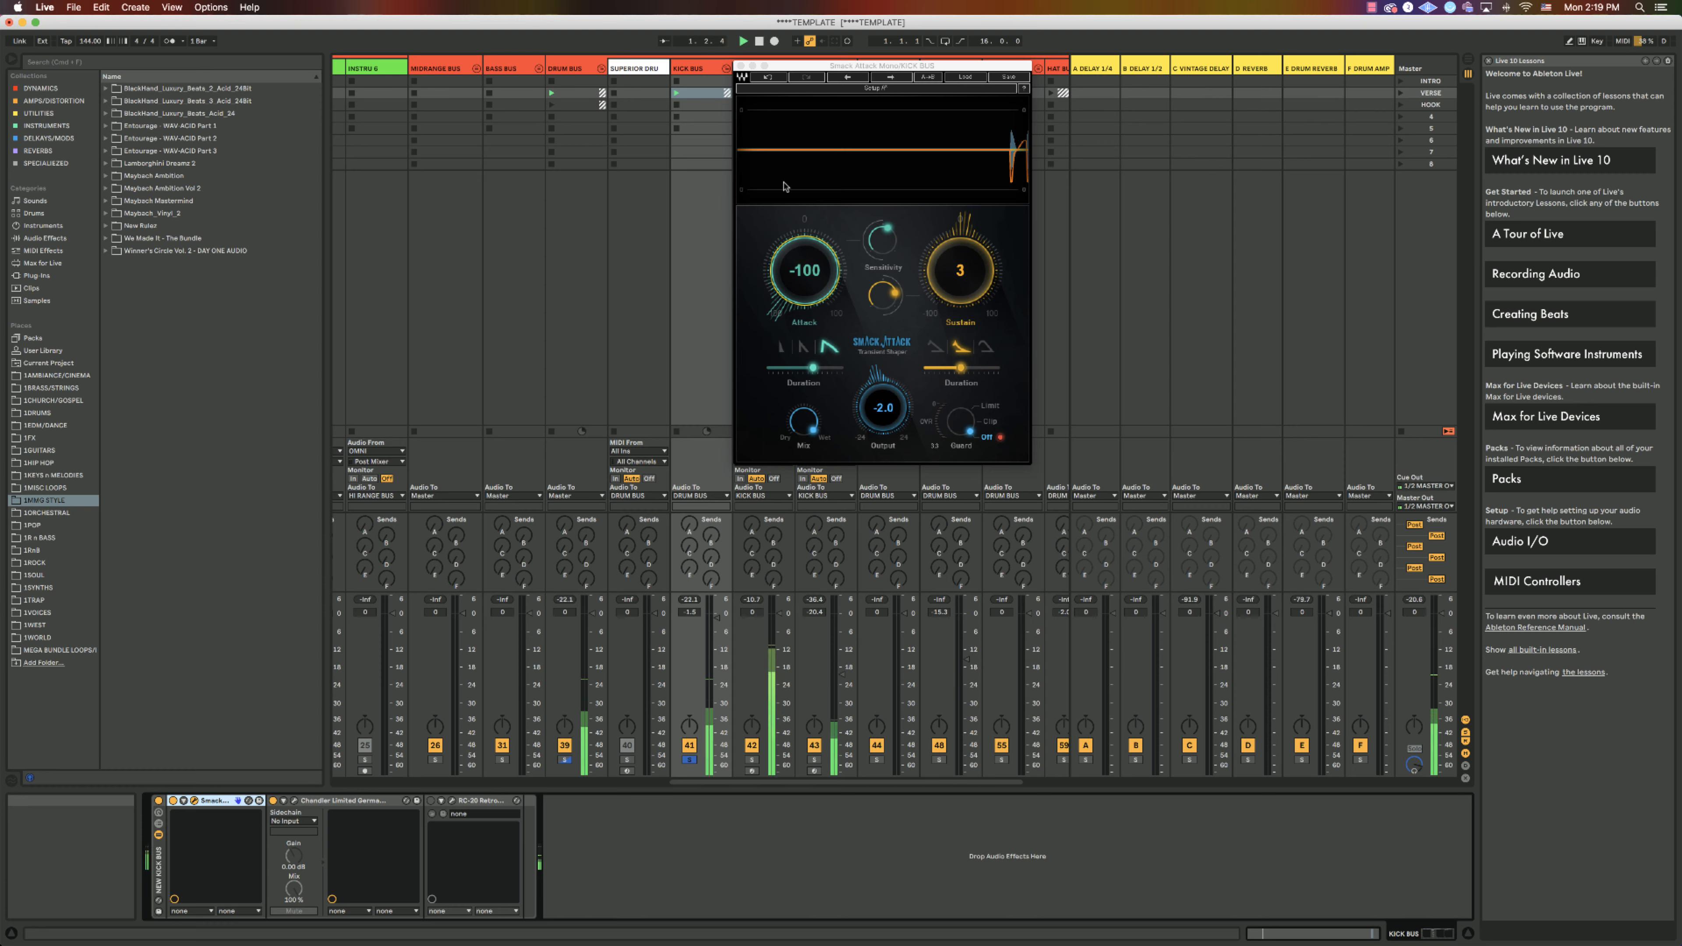
pyautogui.click(800, 289)
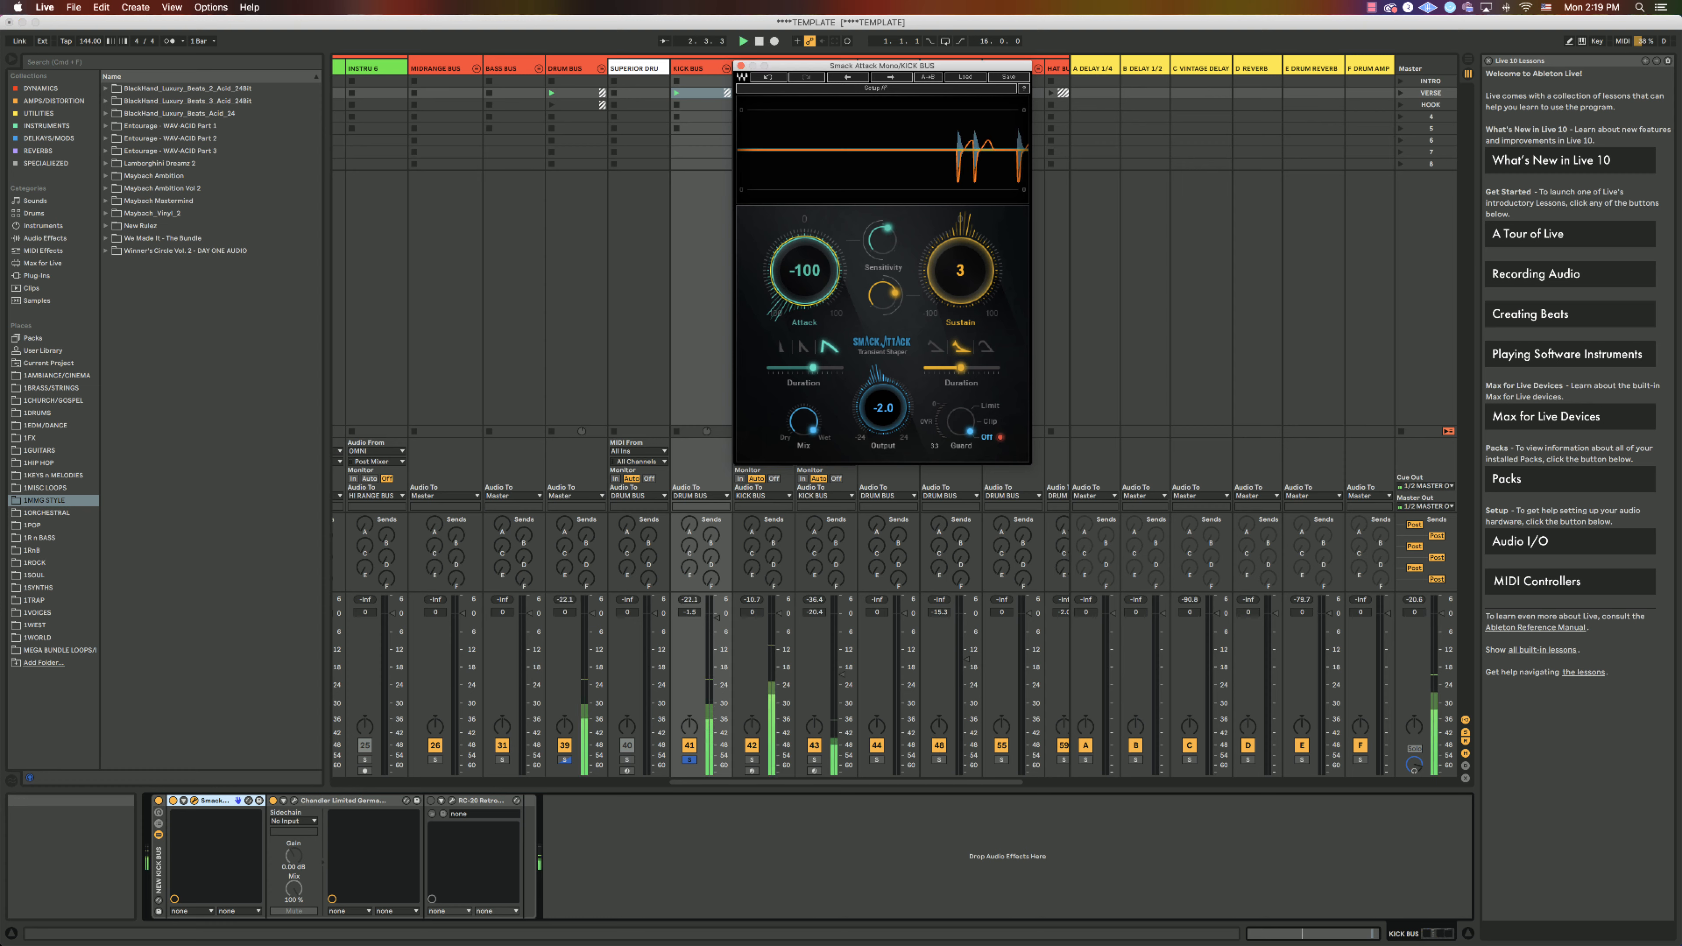
pyautogui.moveTo(800, 290); pyautogui.dragTo(800, 167)
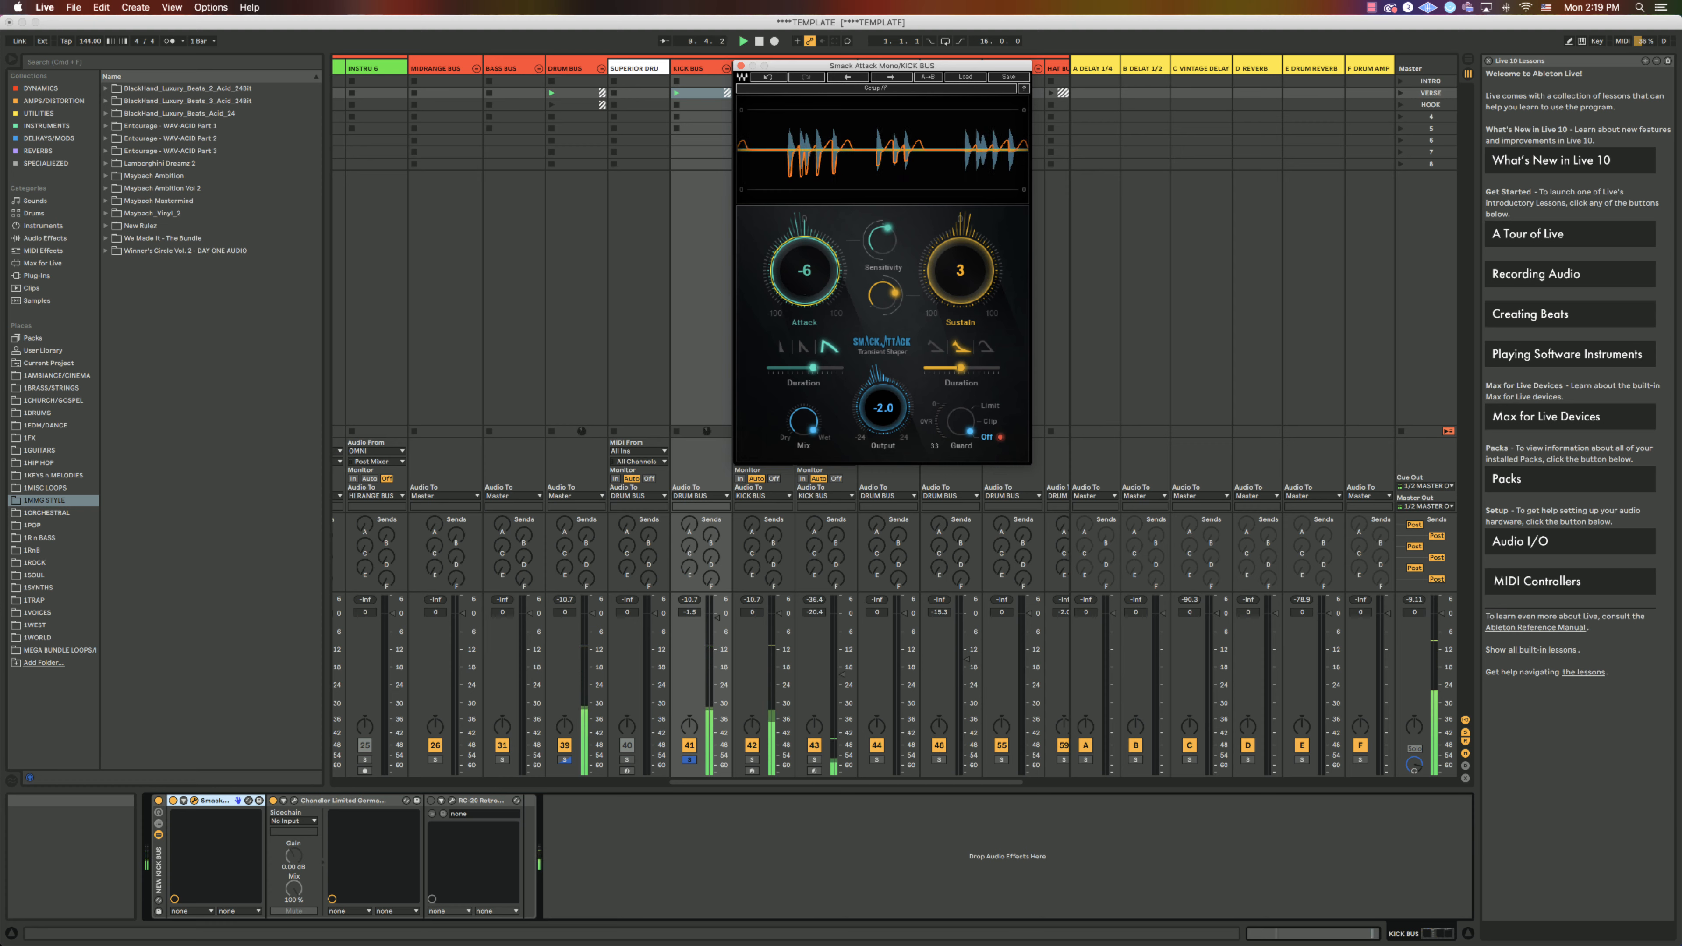
pyautogui.moveTo(803, 289); pyautogui.dragTo(803, 253)
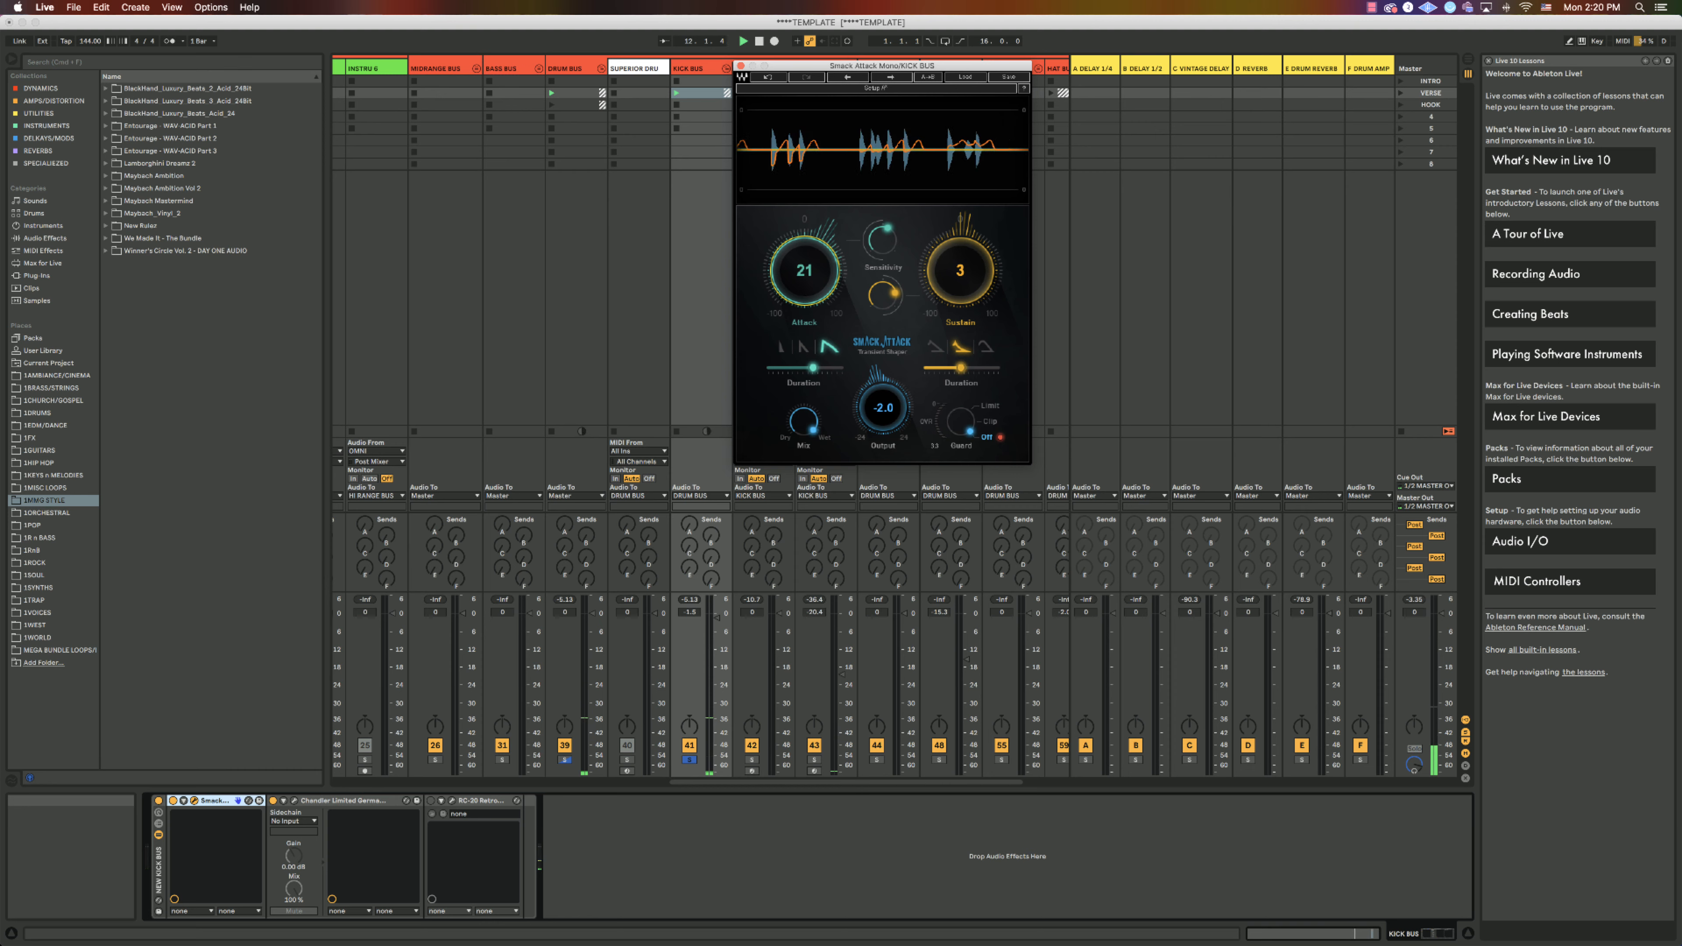
pyautogui.moveTo(803, 286); pyautogui.dragTo(803, 270)
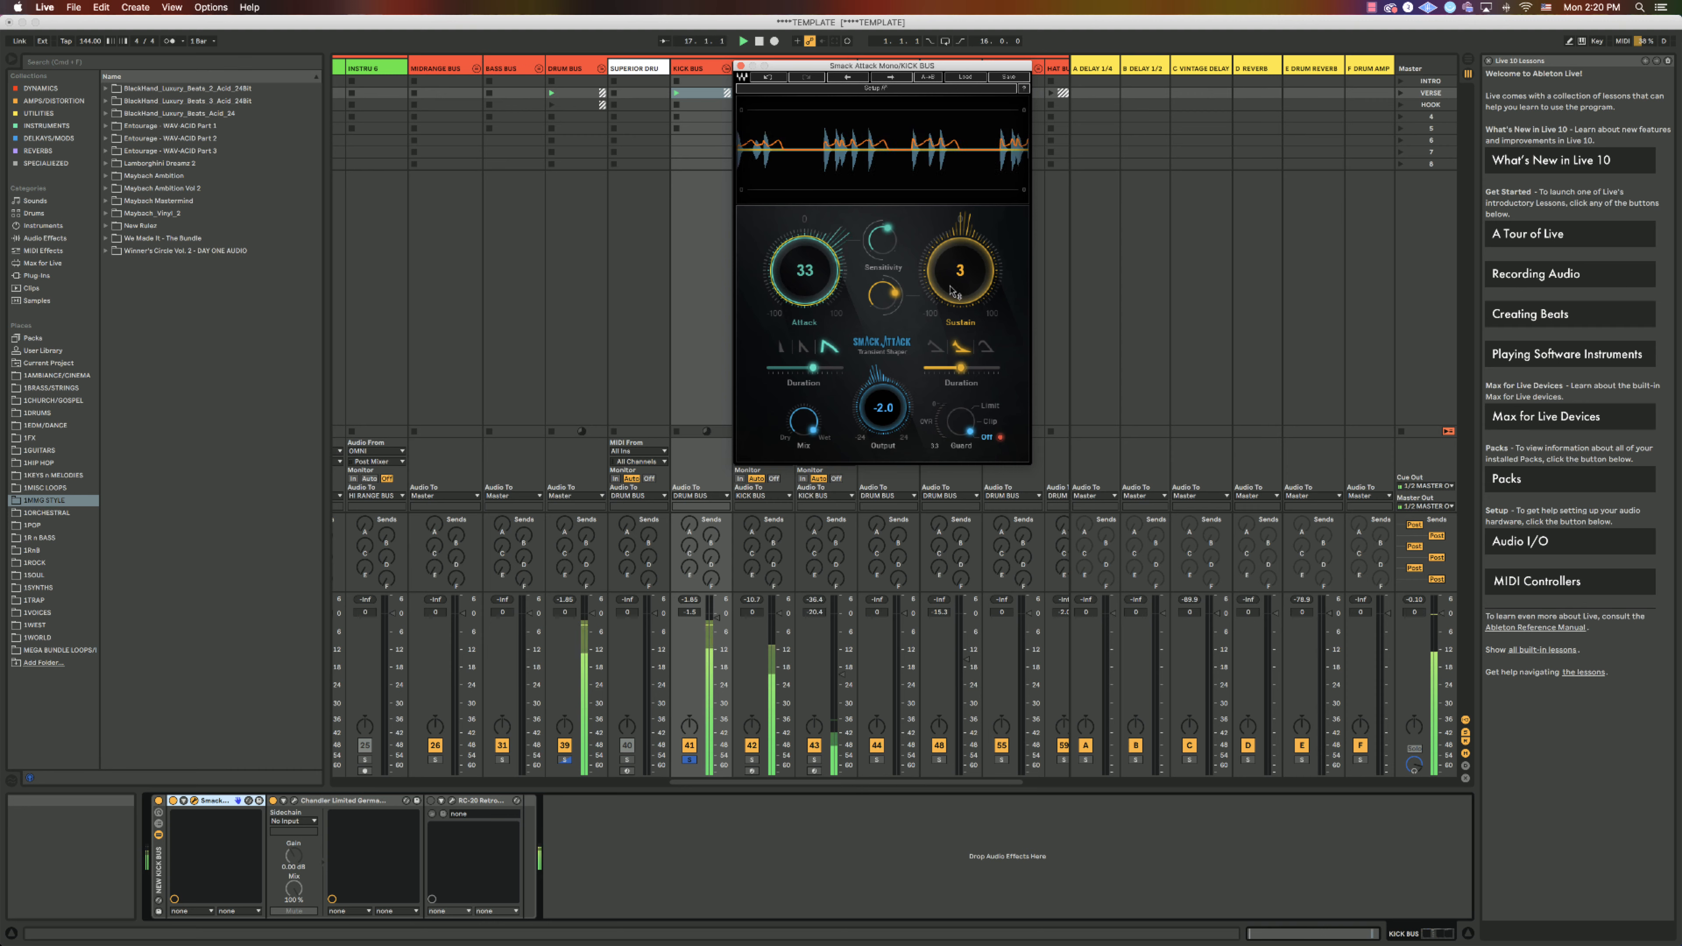
# - Audition Sustain at 17 and 26, lower it to -86, and stop playback
pyautogui.moveTo(960, 270); pyautogui.dragTo(960, 264)
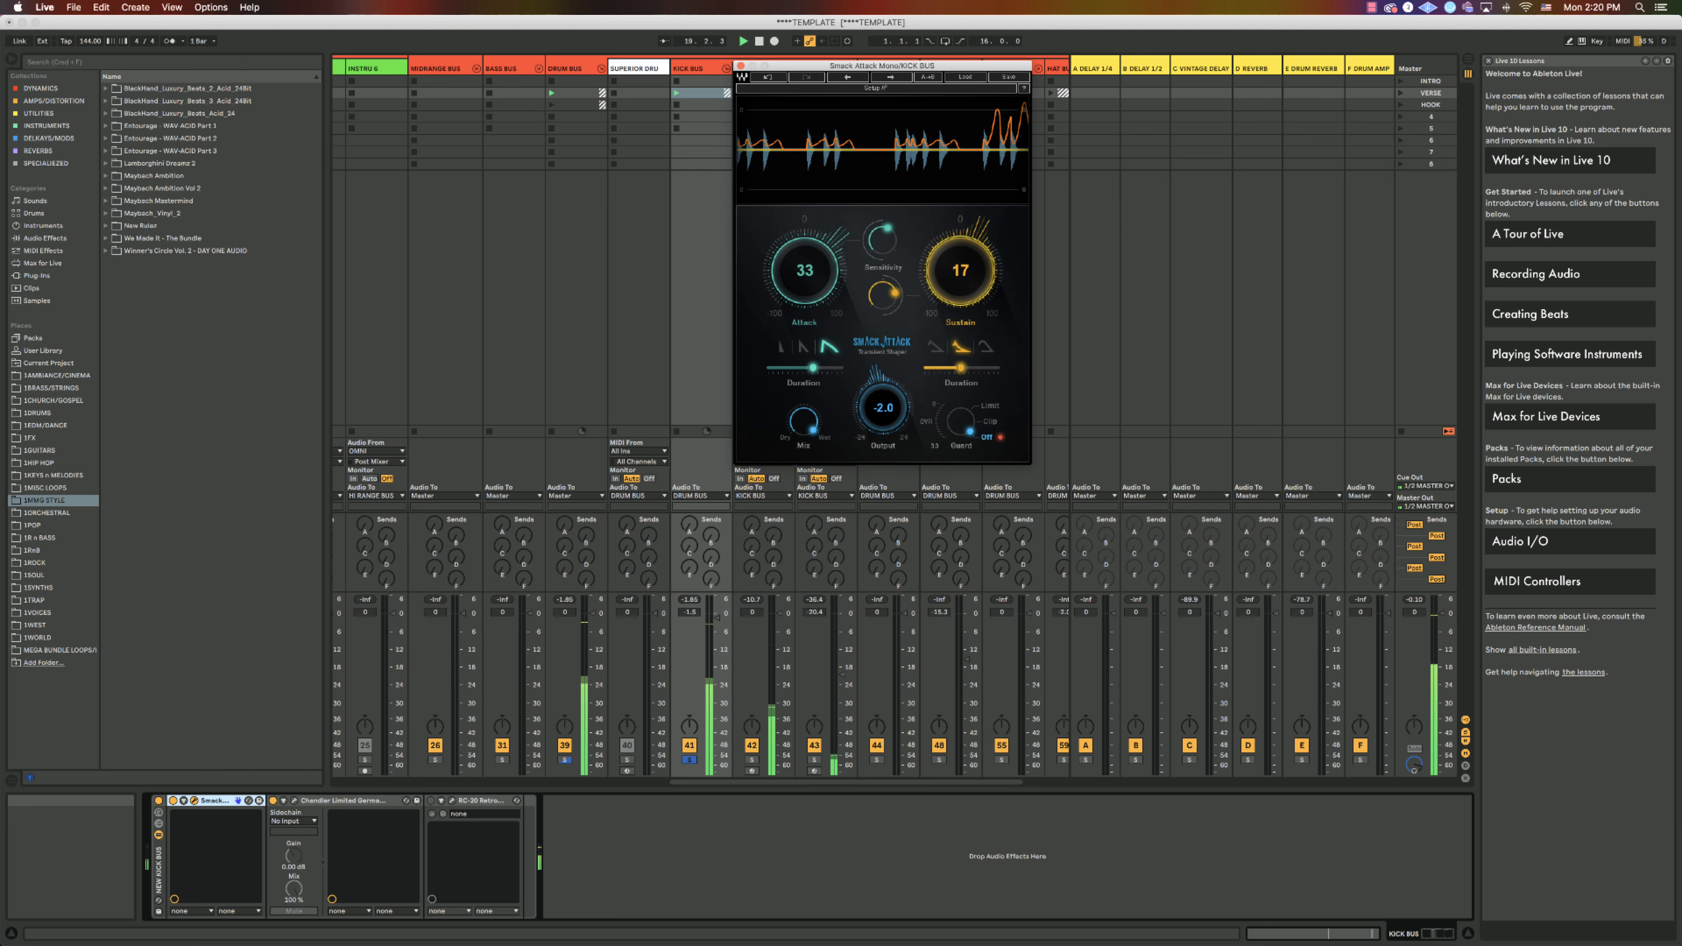
pyautogui.moveTo(960, 270); pyautogui.dragTo(961, 262)
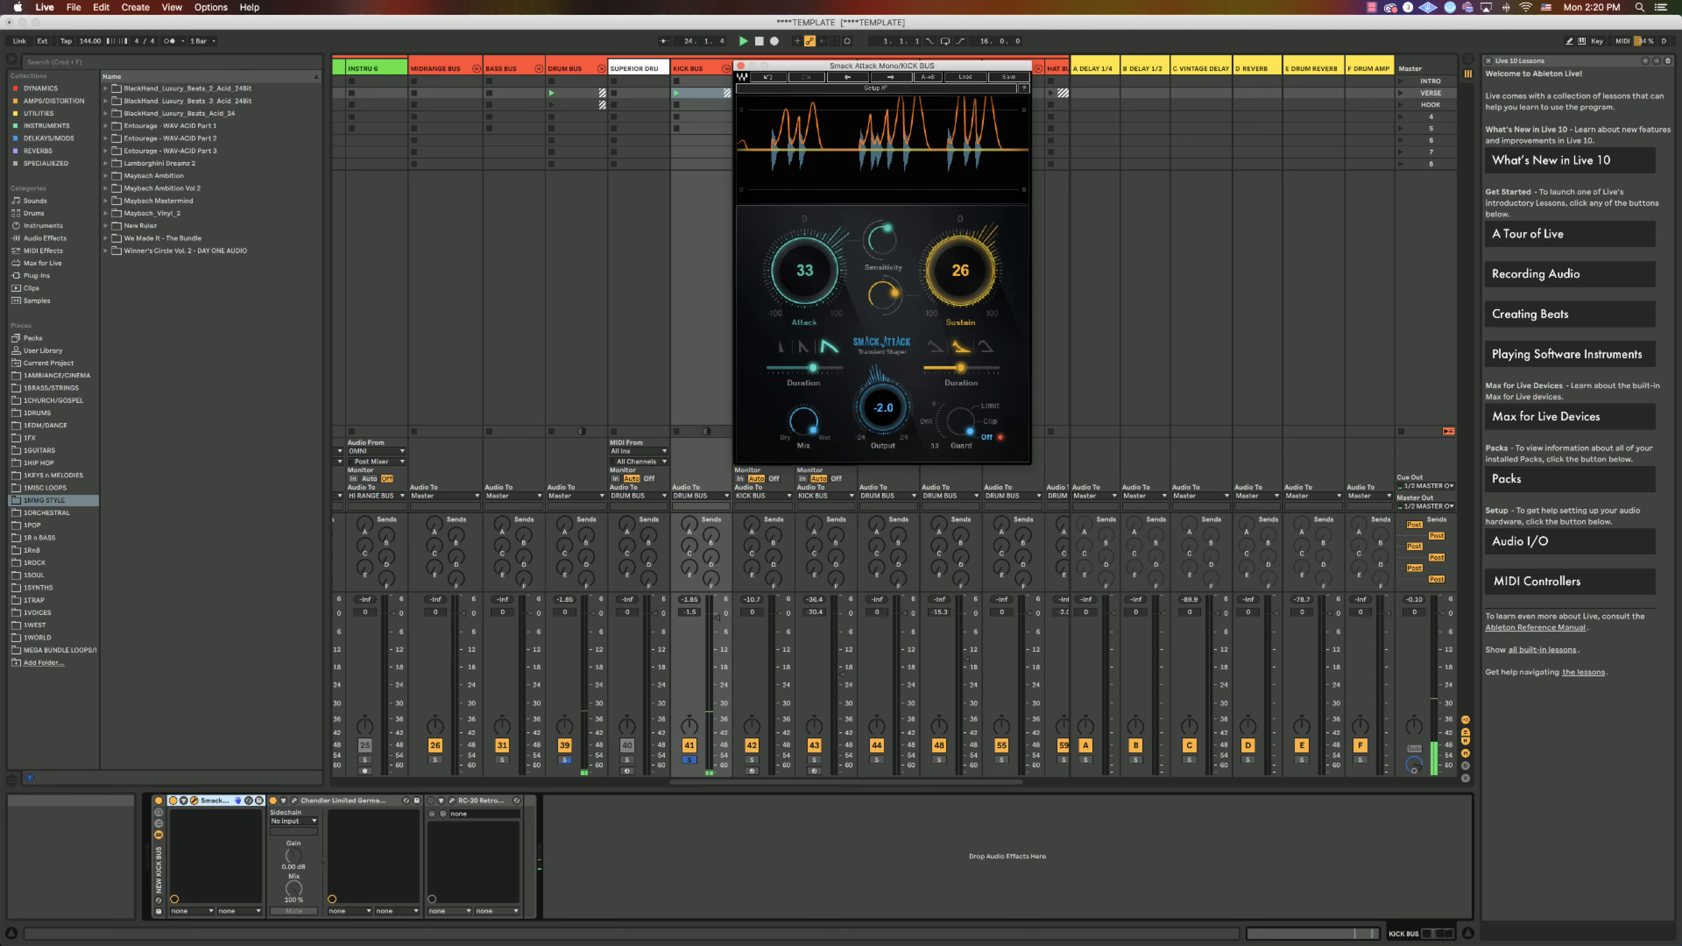
pyautogui.moveTo(961, 261); pyautogui.dragTo(960, 336)
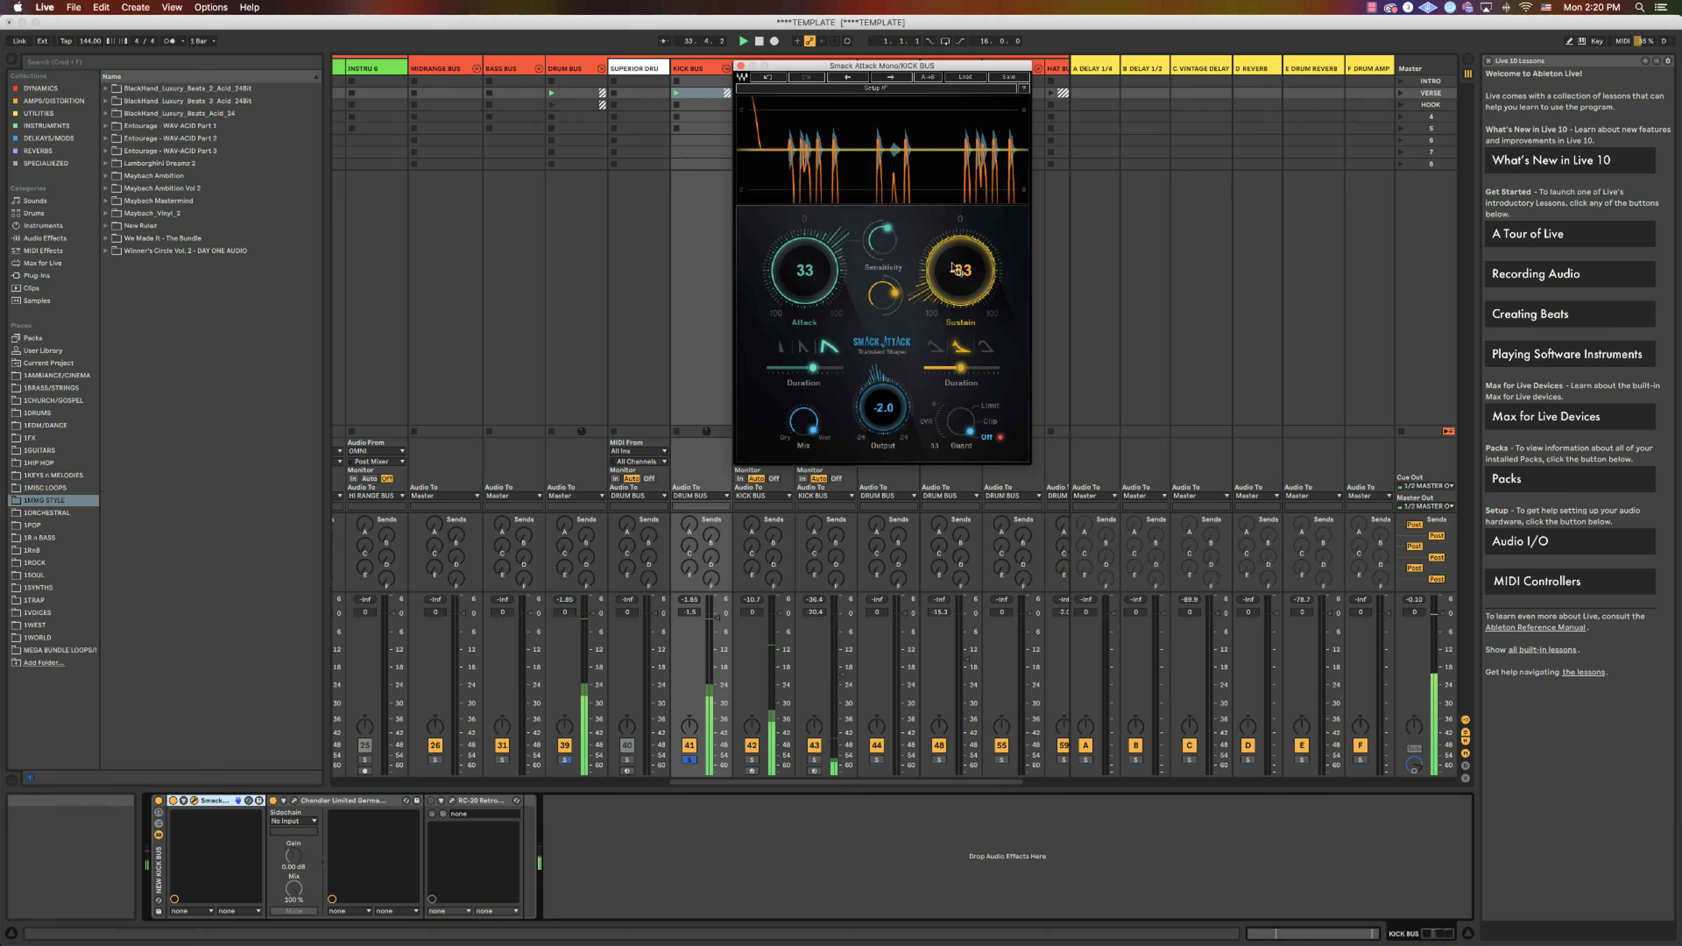
pyautogui.moveTo(952, 266); pyautogui.dragTo(953, 269)
pyautogui.click(760, 41)
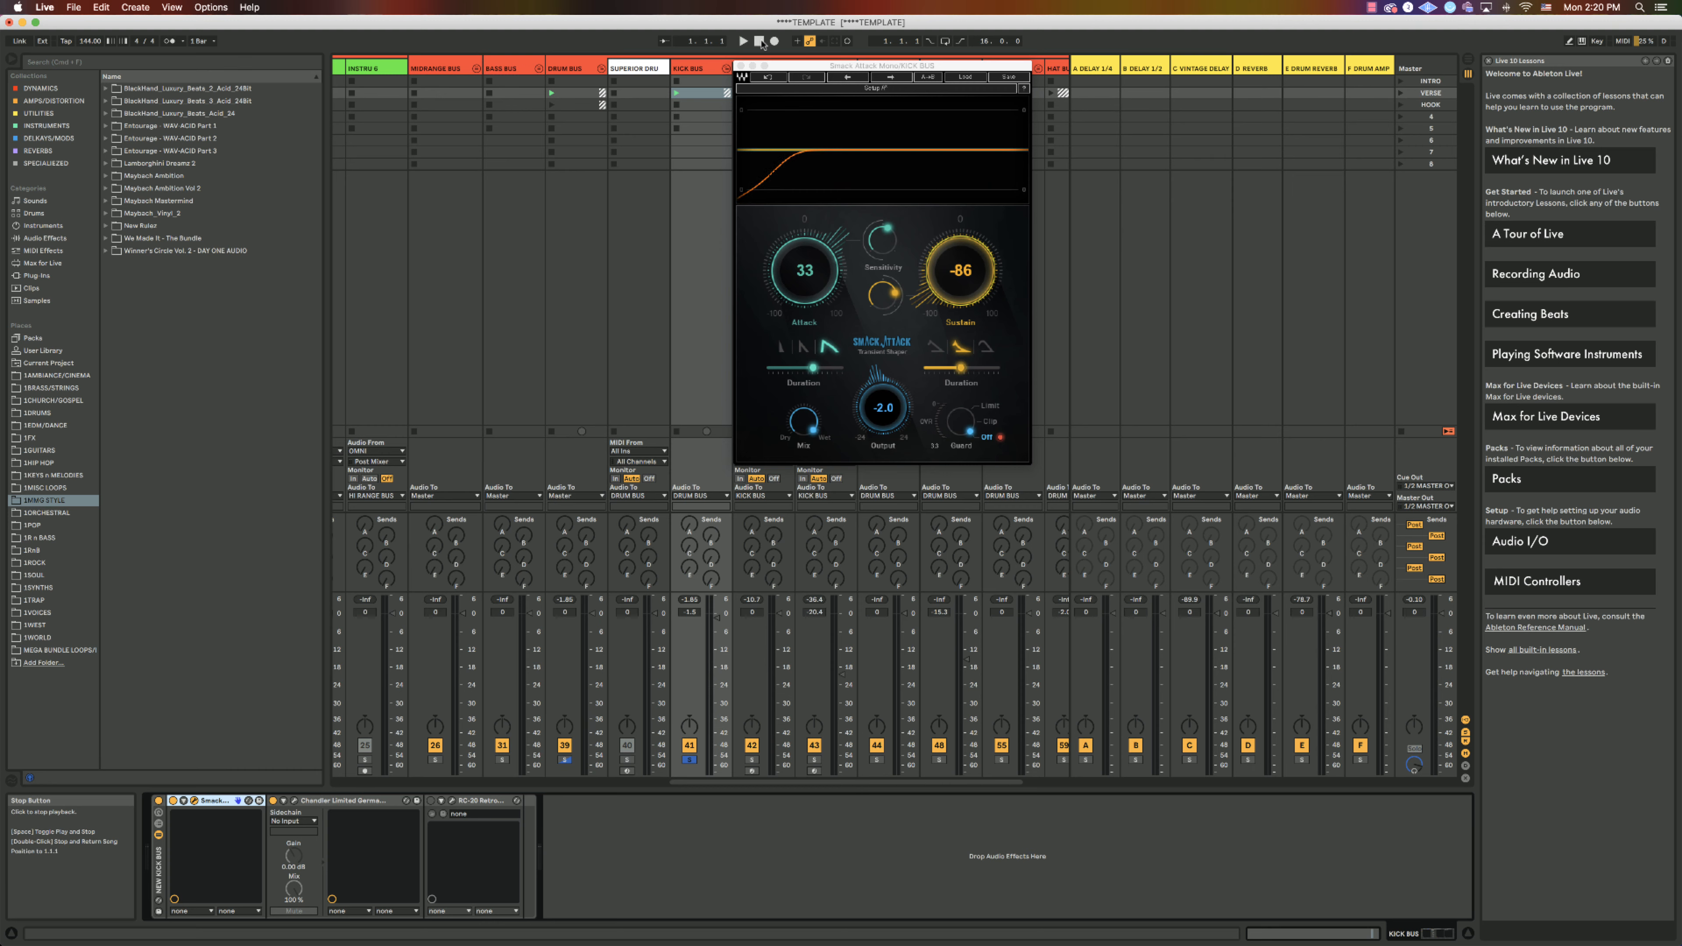